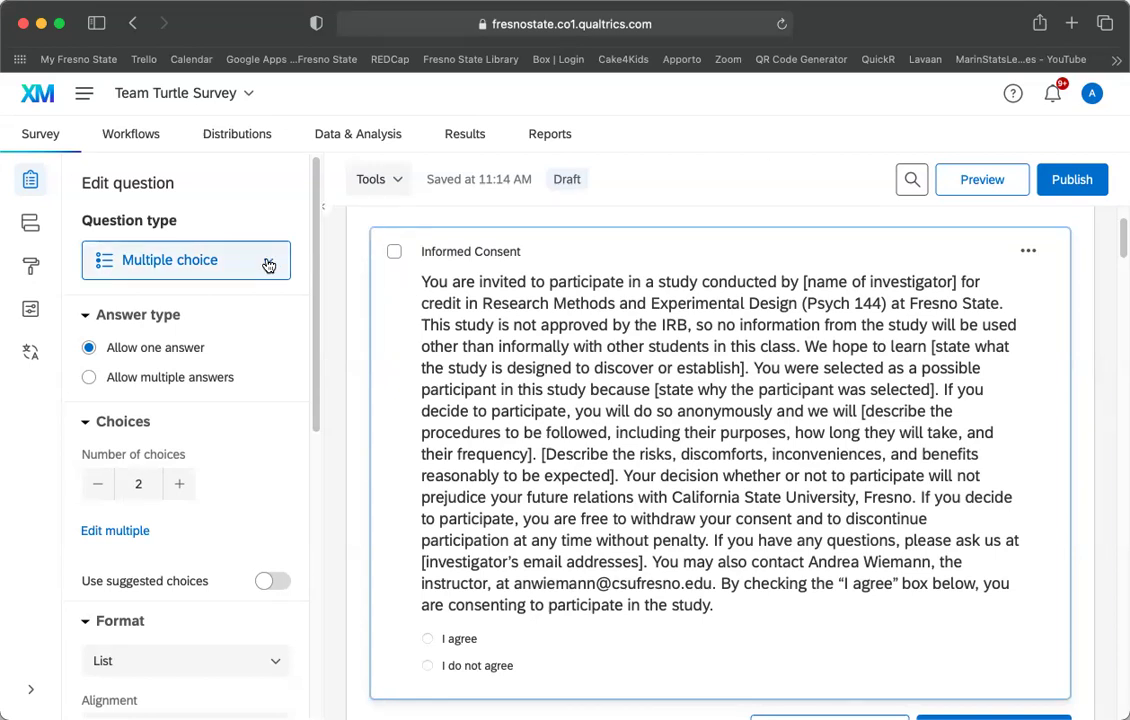
# Add a new block below the consent block and name it 'Example'
pyautogui.scroll(-3, 453, 329)
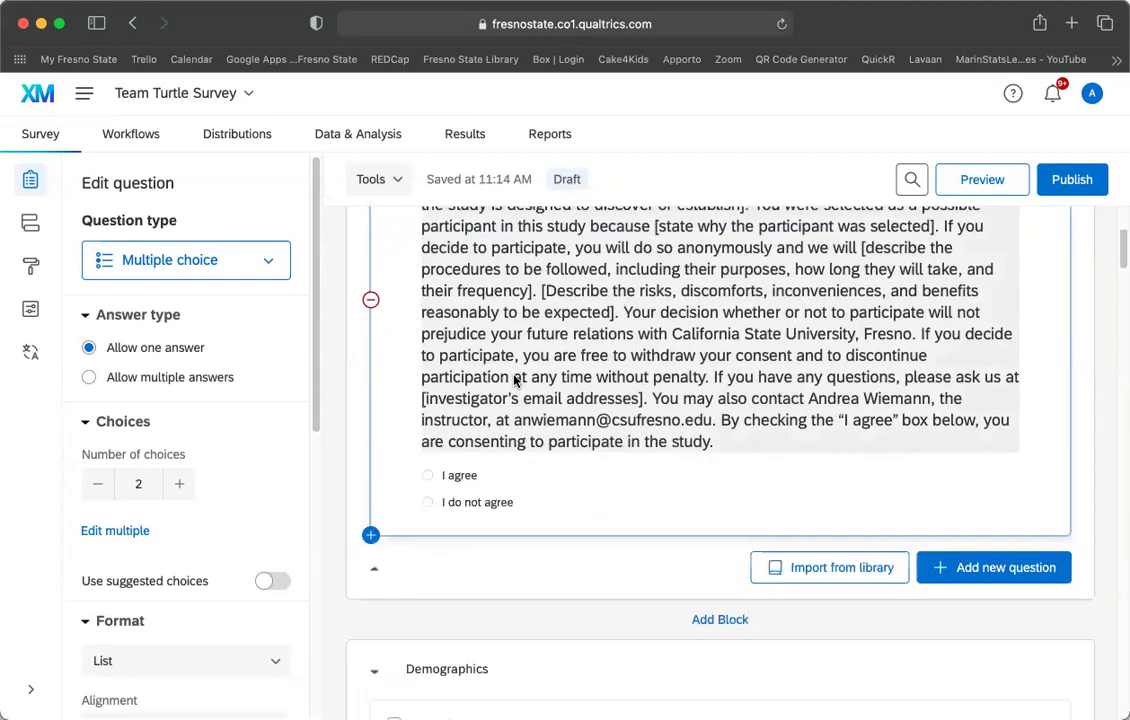
pyautogui.click(716, 619)
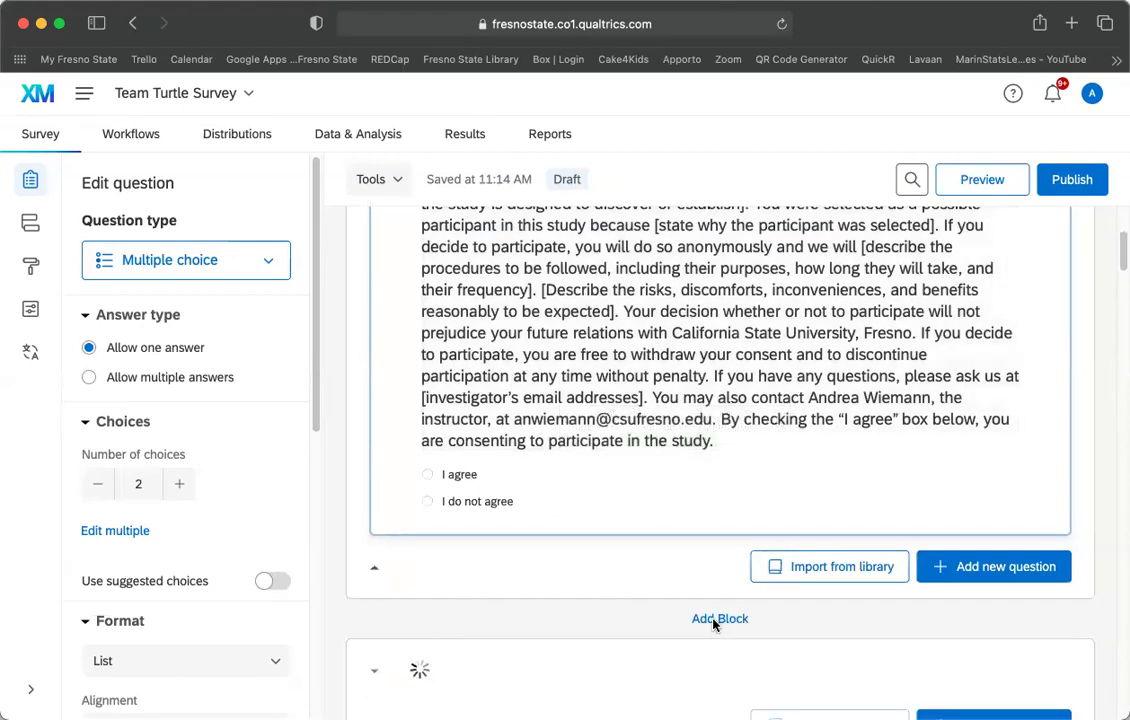
pyautogui.scroll(-5, 620, 355)
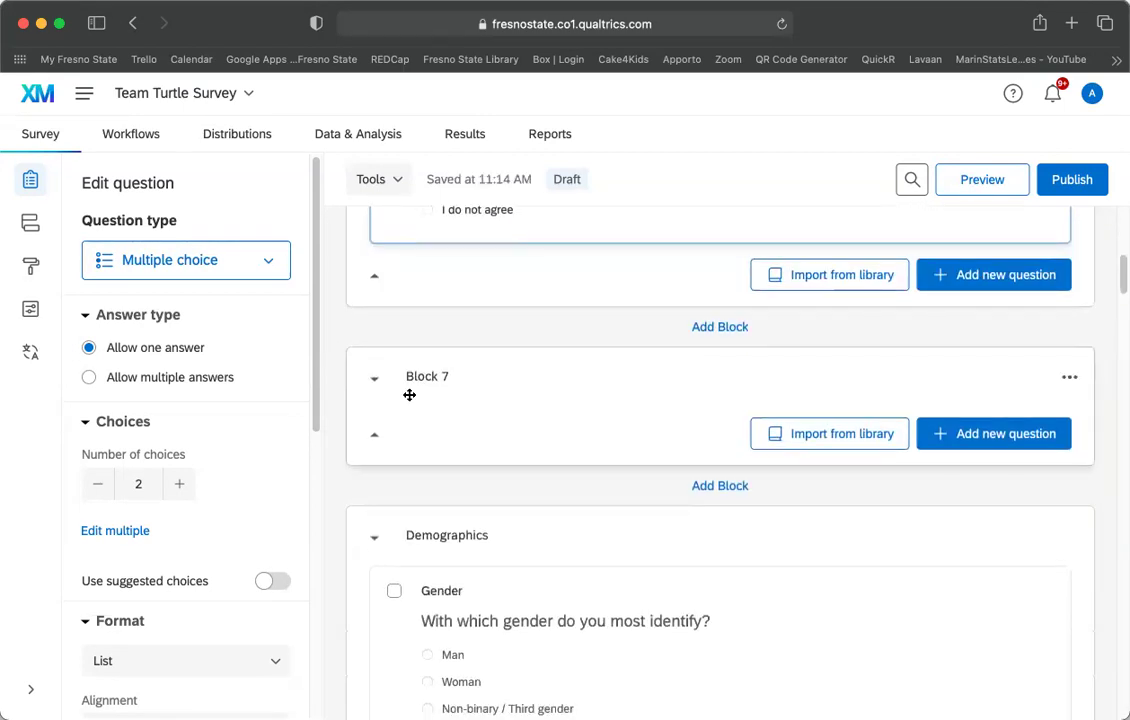
pyautogui.click(432, 380)
pyautogui.write('Exampl')
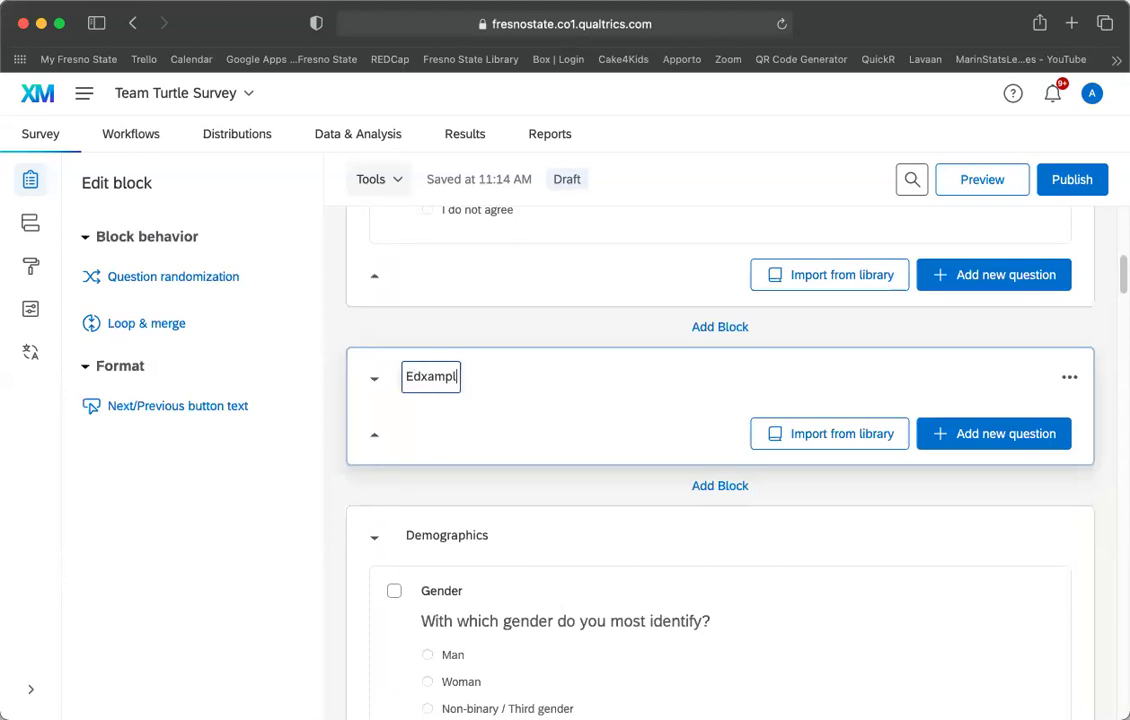
pyautogui.press('BackSpace')
pyautogui.press('BackSpace')
pyautogui.press('BackSpace')
pyautogui.press('BackSpace')
pyautogui.press('BackSpace')
pyautogui.write('xample')
# Add multiple-choice question Q25 to the Example block and select it for editing
pyautogui.click(980, 435)
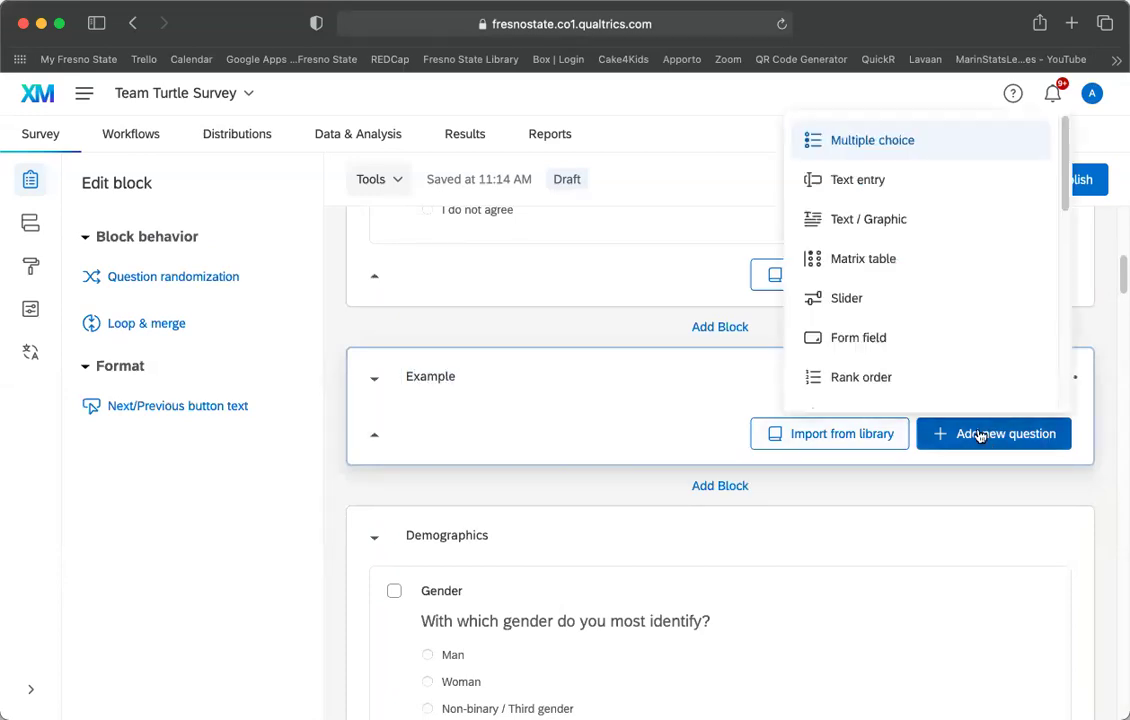
pyautogui.click(866, 143)
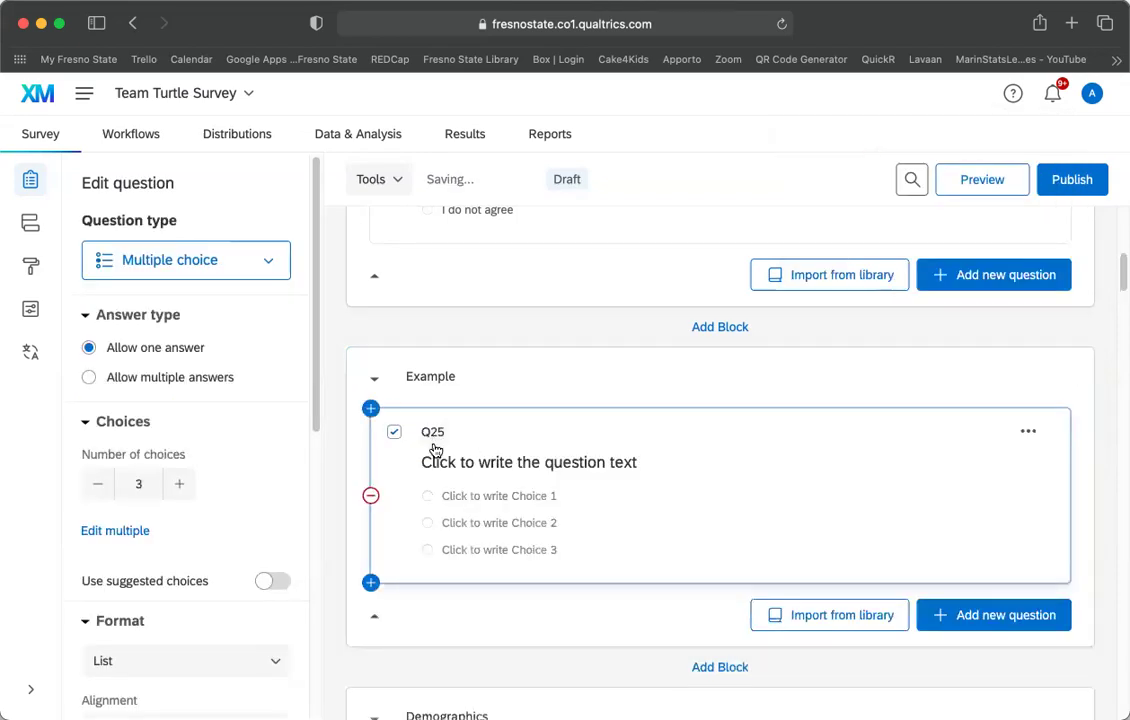
pyautogui.click(449, 474)
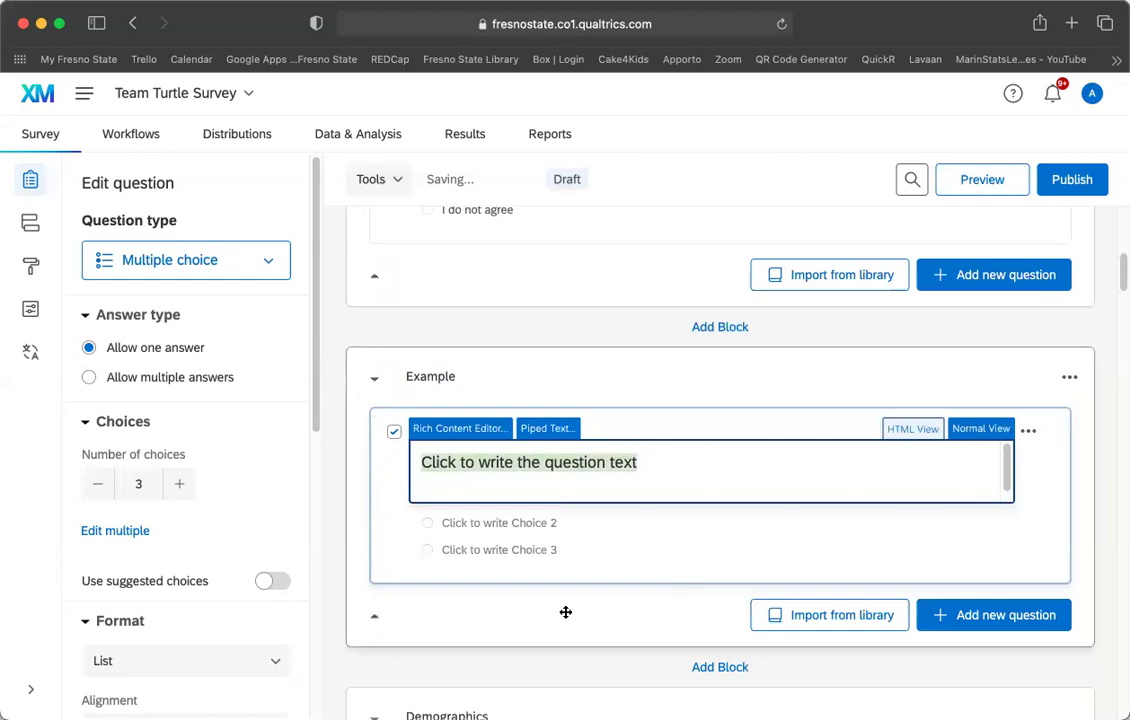
pyautogui.click(565, 611)
pyautogui.click(630, 510)
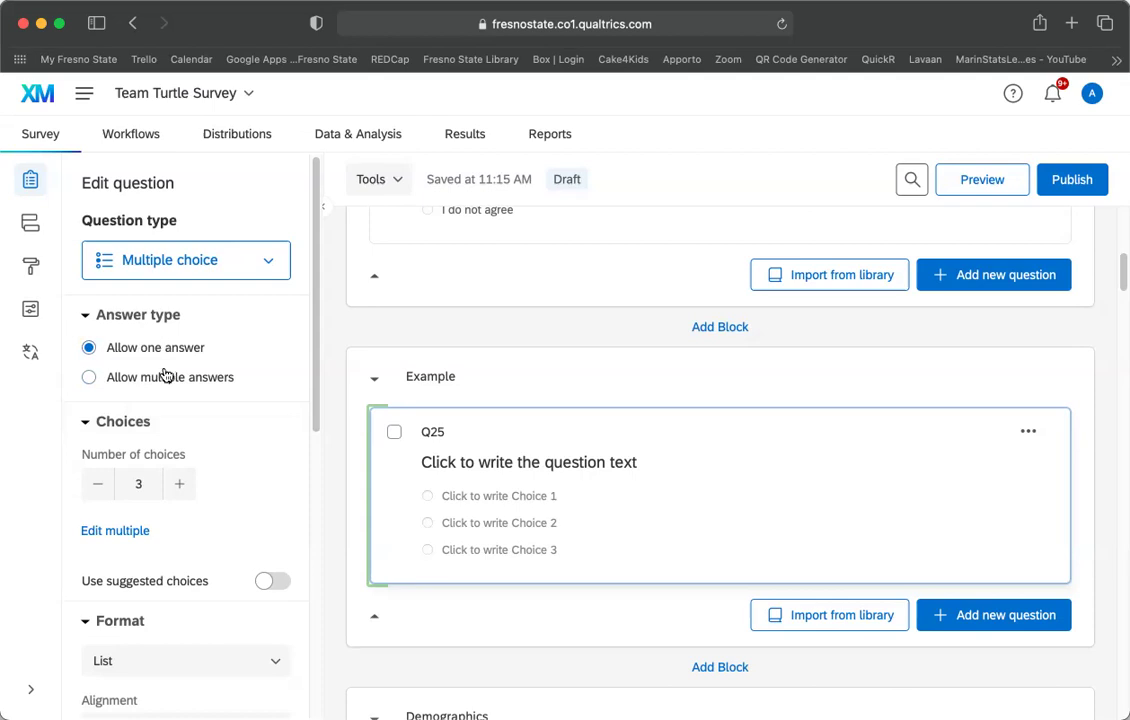
# Give Q25 five choices using the suggested Strongly disagree to Strongly agree scale
pyautogui.click(179, 484)
pyautogui.click(179, 484)
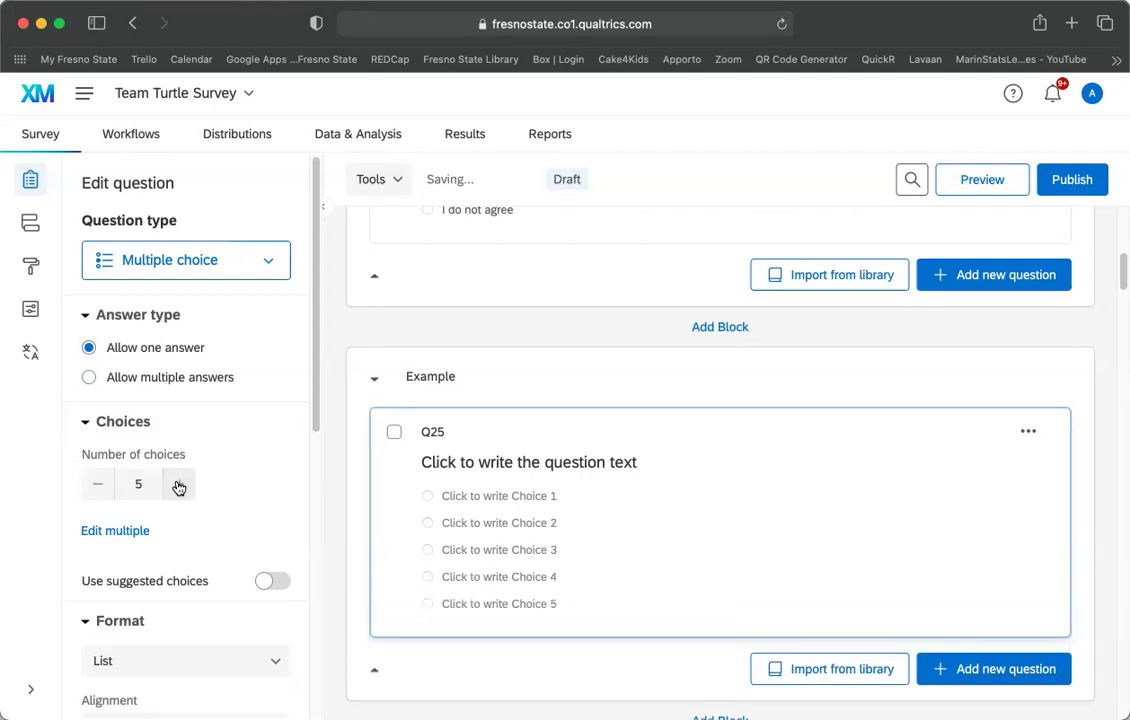
pyautogui.scroll(-3, 228, 455)
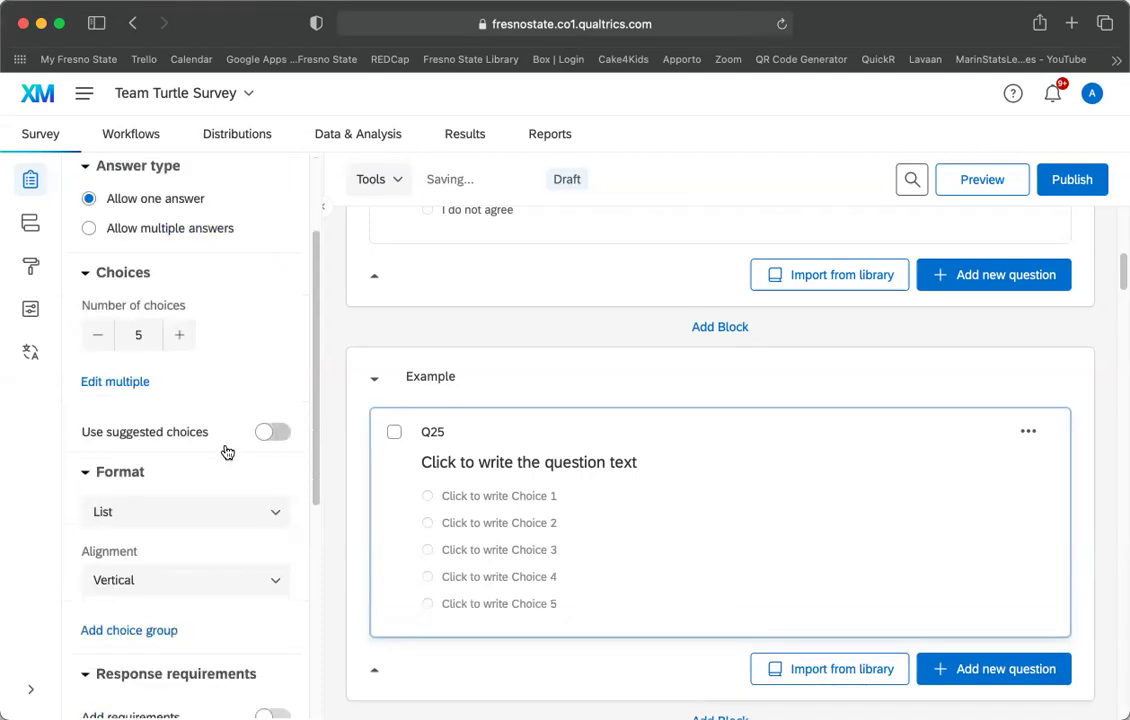
pyautogui.click(118, 384)
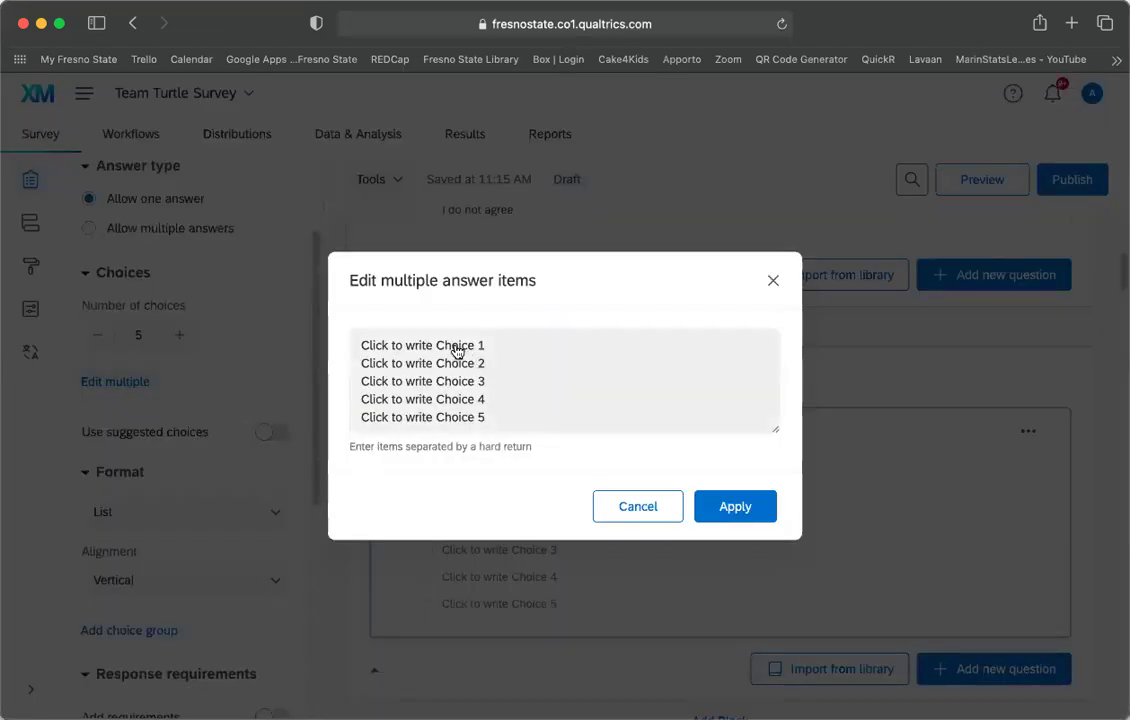
pyautogui.click(628, 507)
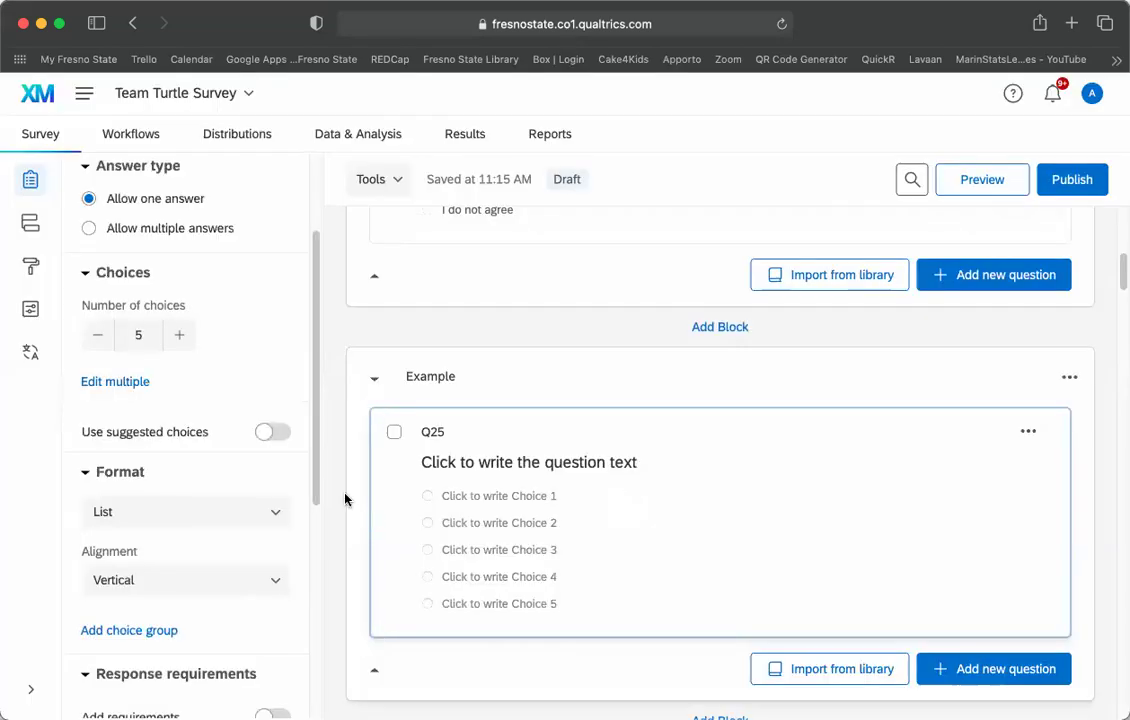
pyautogui.click(263, 439)
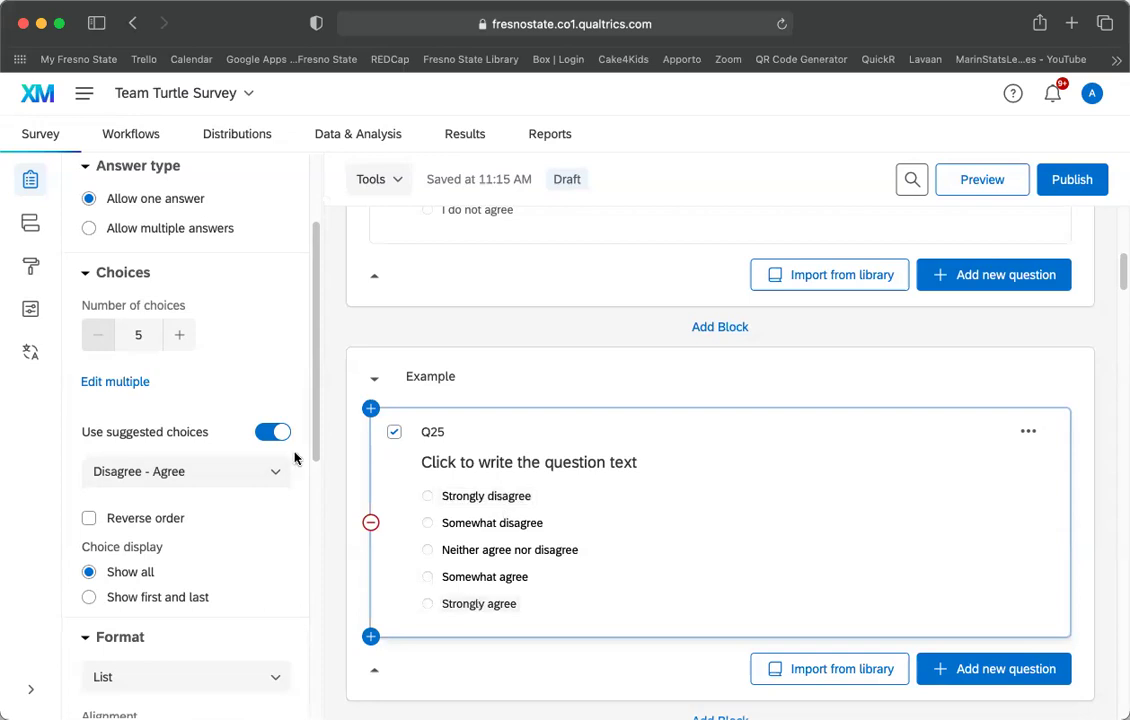
# Switch Q25's suggested choices to the How Accurately scale
pyautogui.click(279, 471)
pyautogui.scroll(-1, 227, 583)
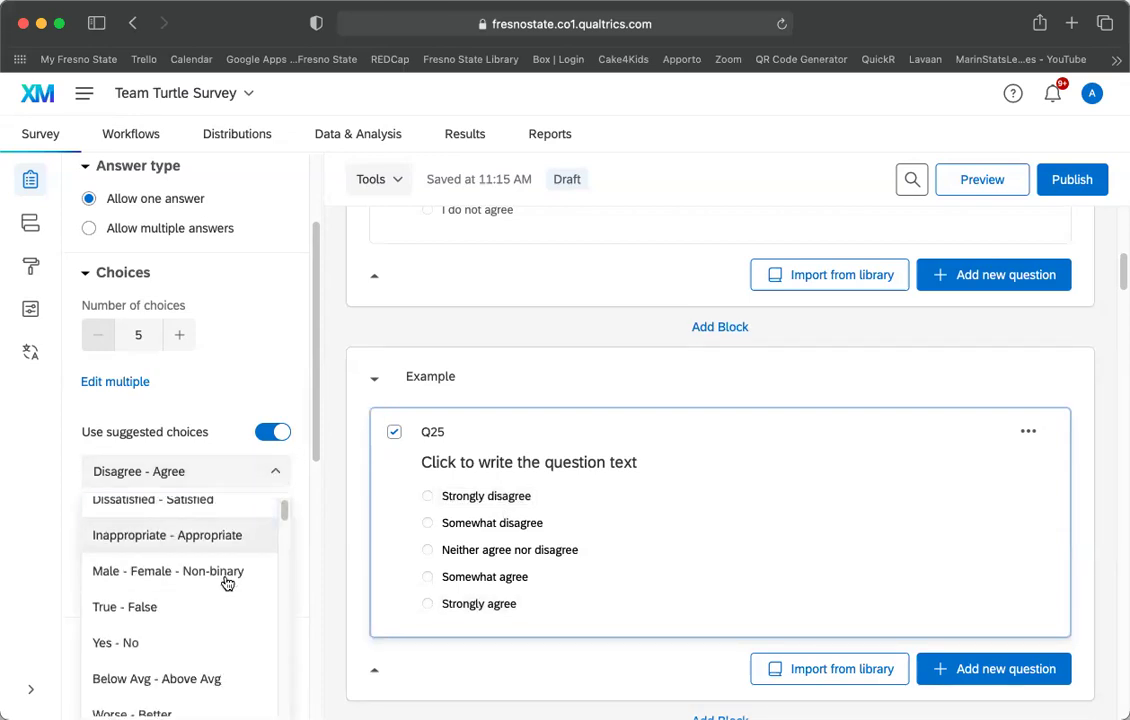
pyautogui.scroll(-1, 227, 583)
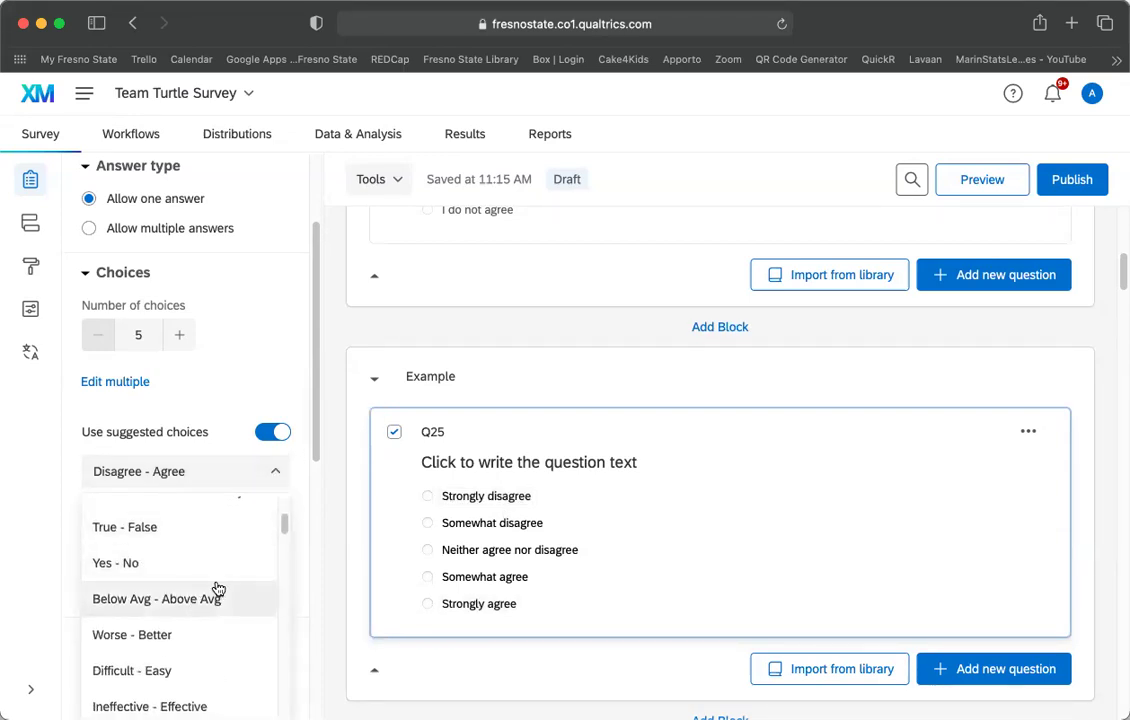
pyautogui.scroll(-4, 218, 588)
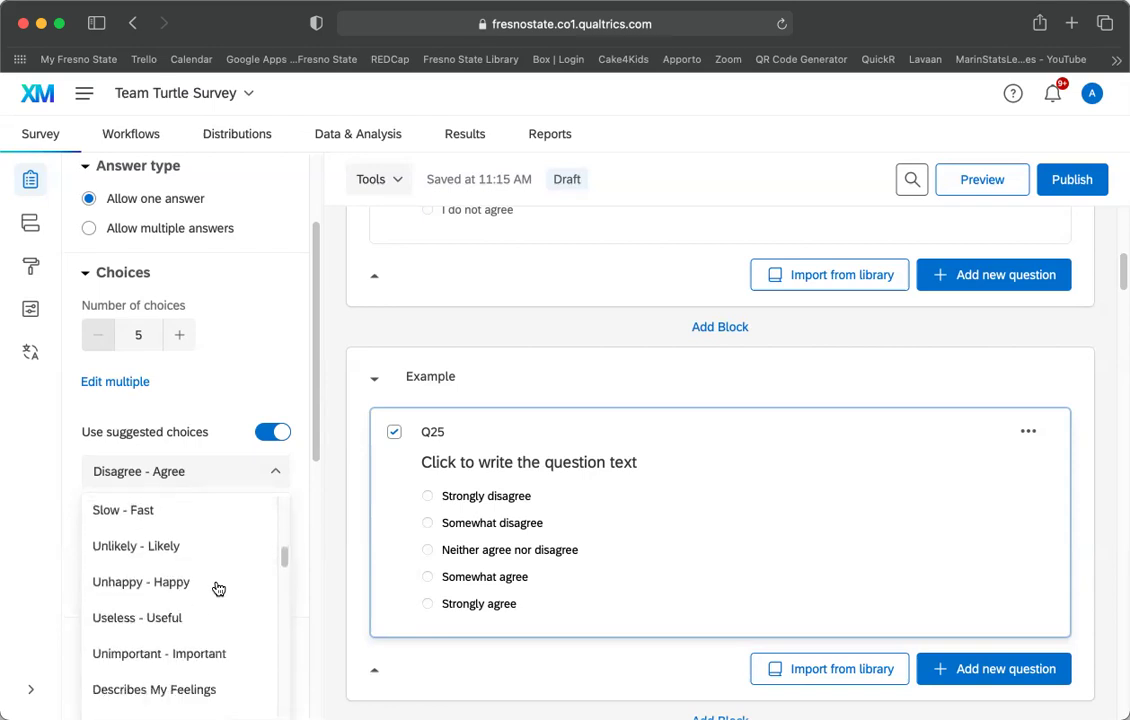
pyautogui.scroll(-10, 218, 588)
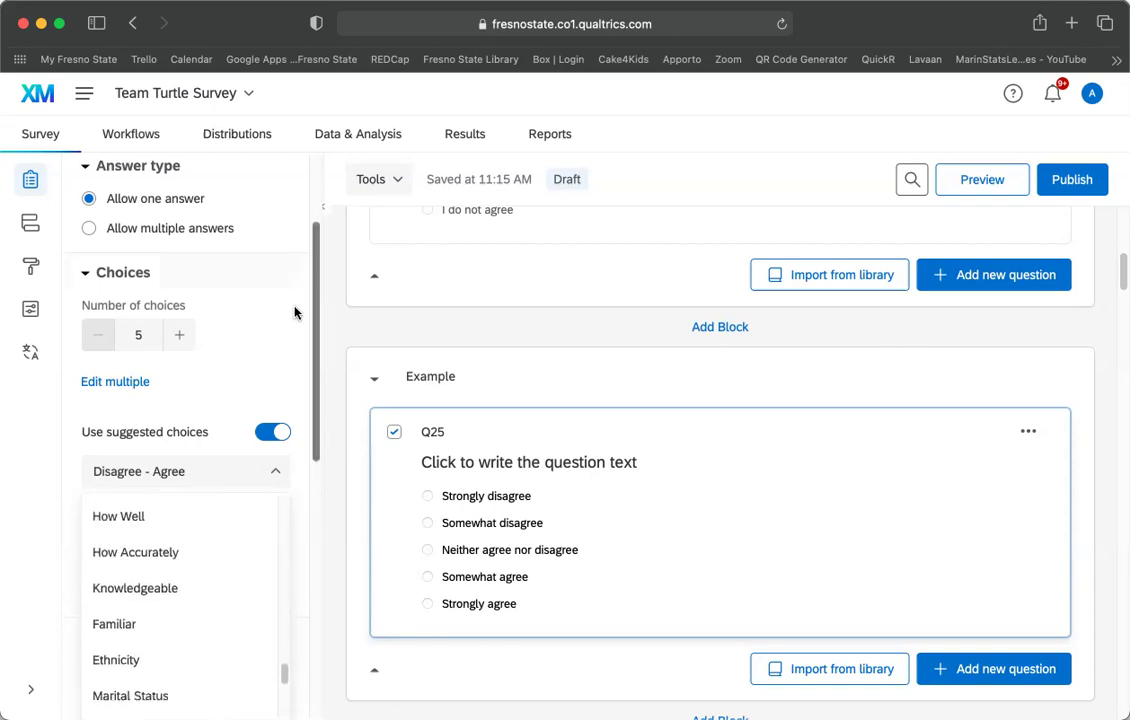
pyautogui.click(135, 552)
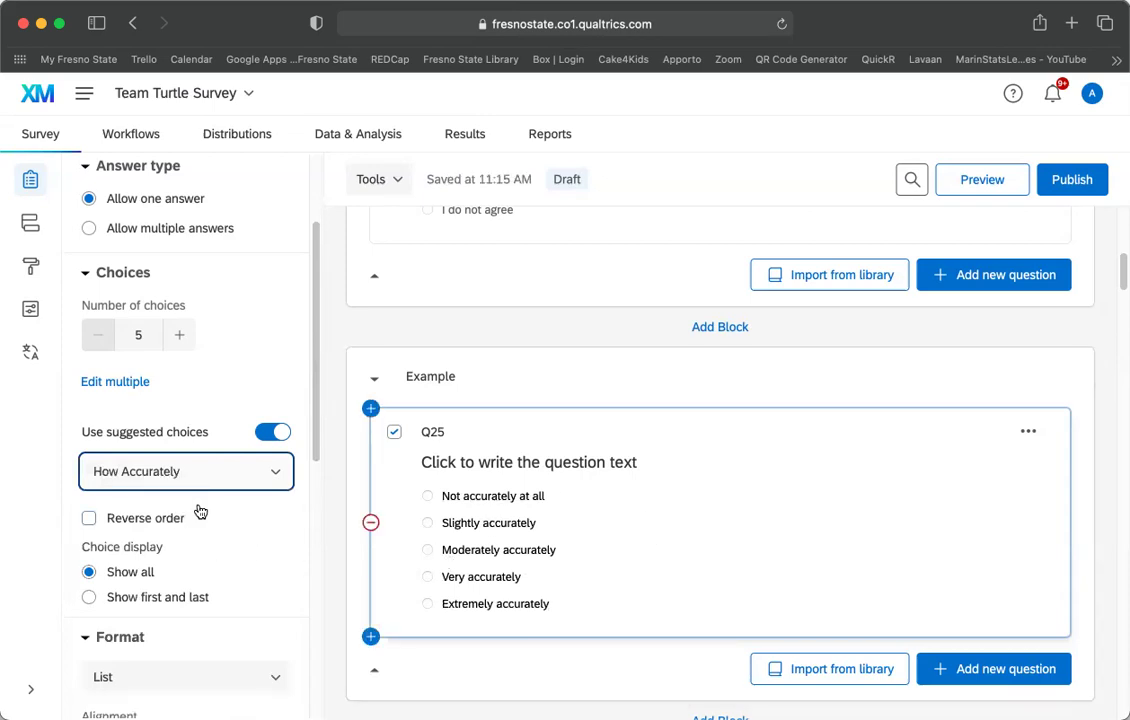
# Change Q25's choice format to Dropdown and preview the choices
pyautogui.scroll(-2, 228, 477)
pyautogui.scroll(-7, 225, 477)
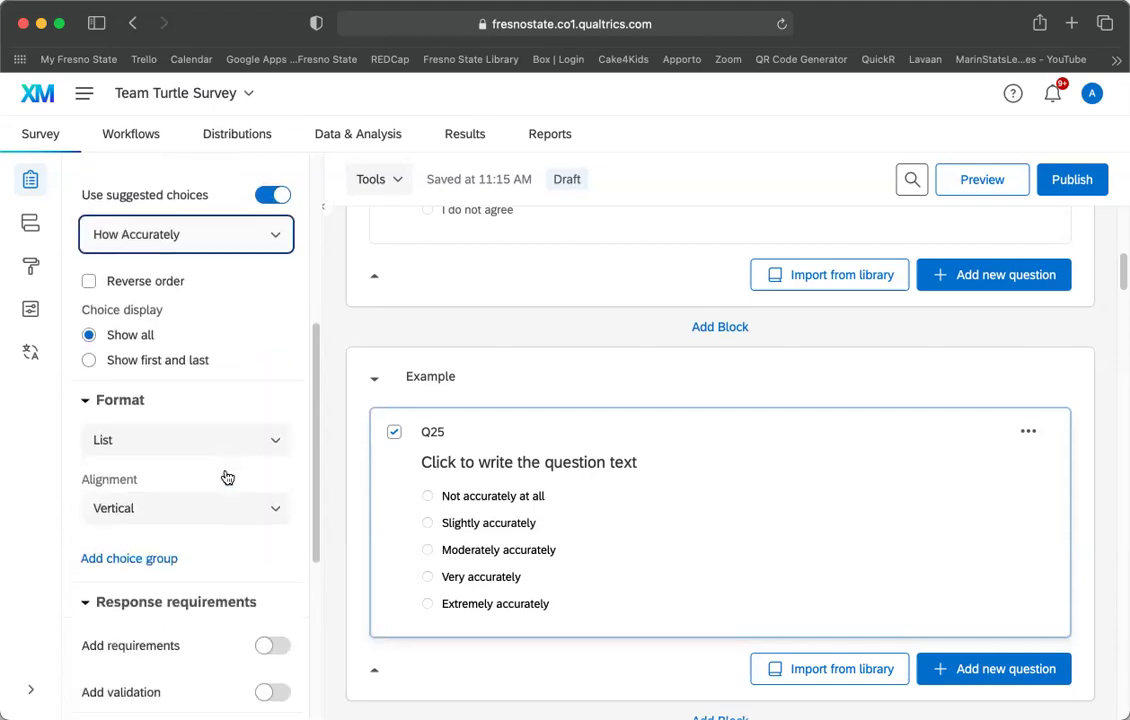
pyautogui.click(280, 252)
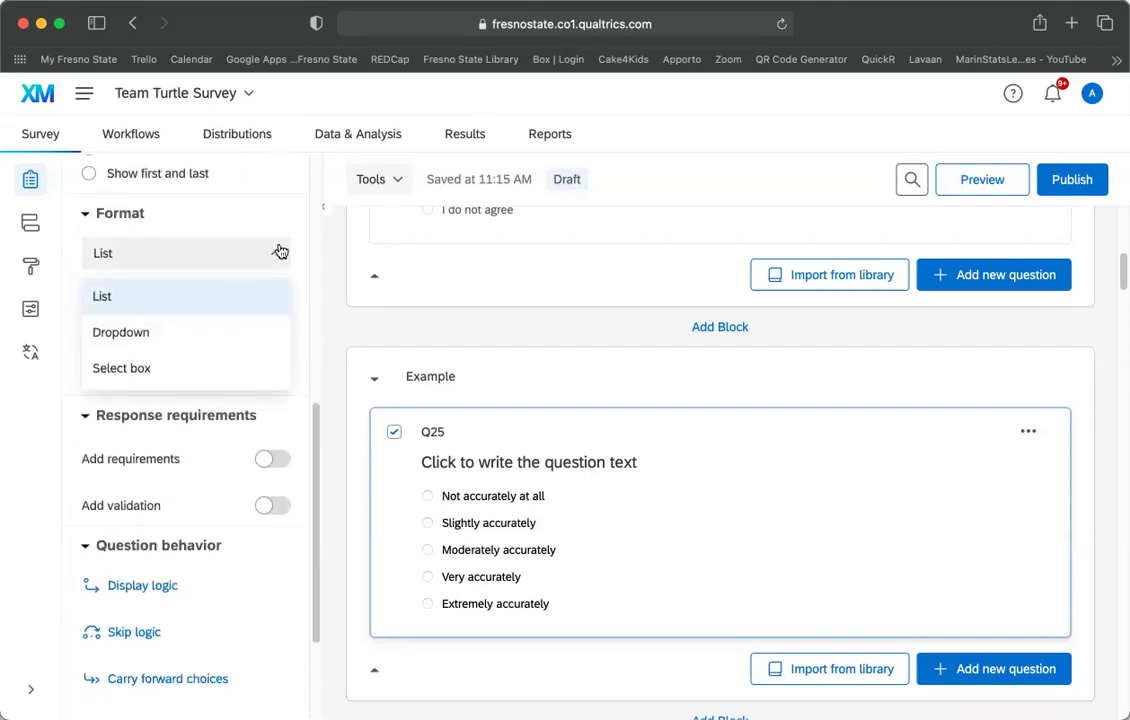
pyautogui.click(227, 332)
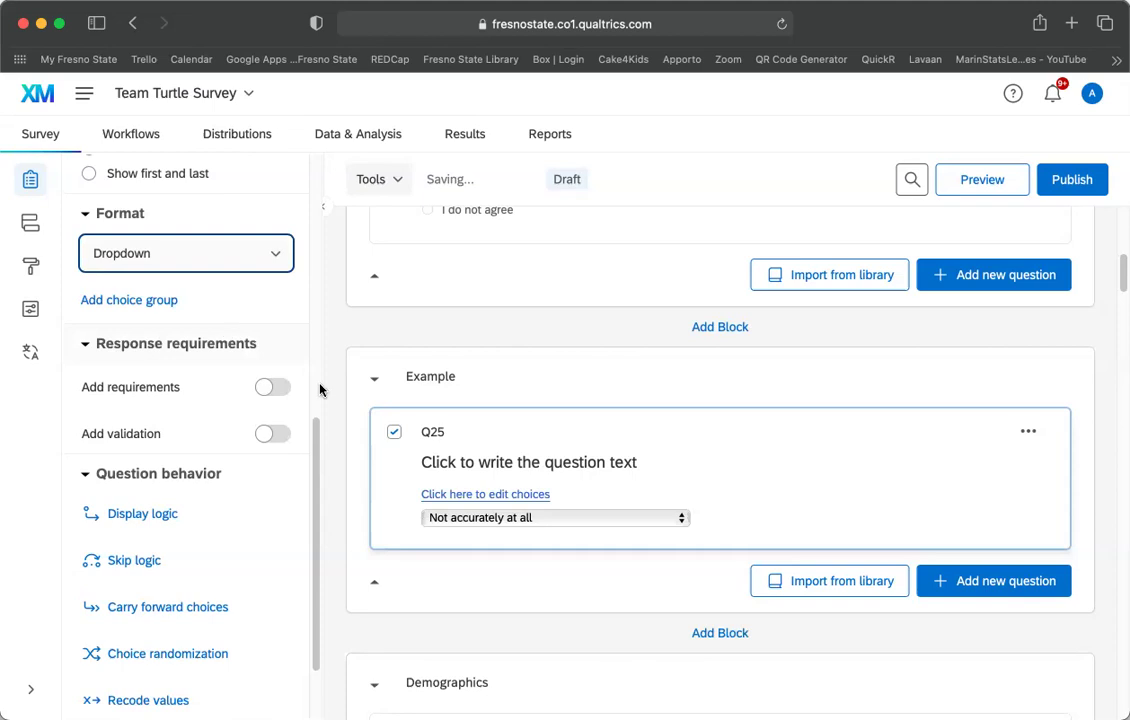
pyautogui.click(681, 519)
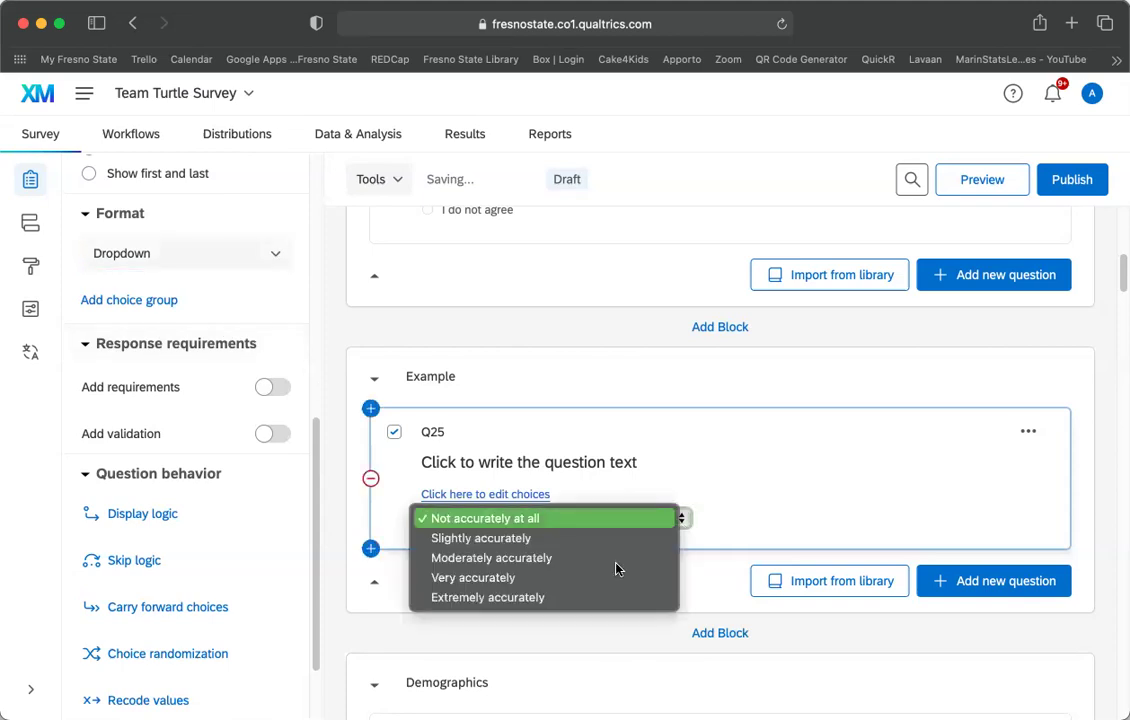
pyautogui.click(822, 524)
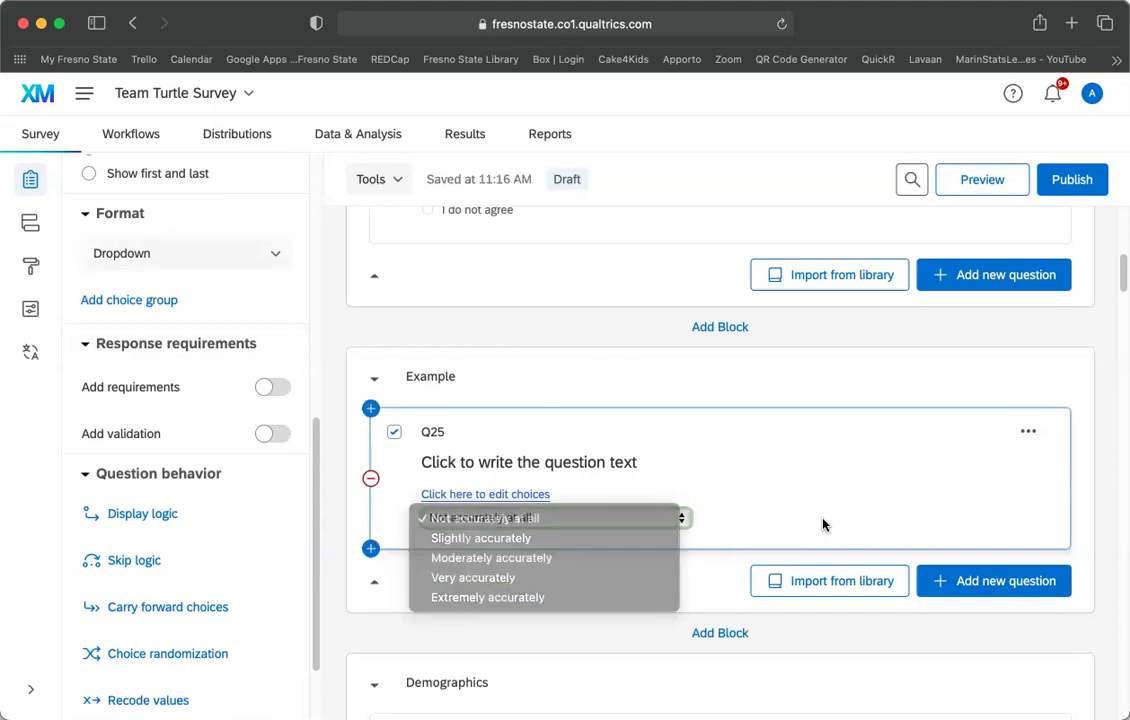
# Switch Q25's format to Select box and test picking Moderately accurately
pyautogui.click(270, 254)
pyautogui.click(195, 368)
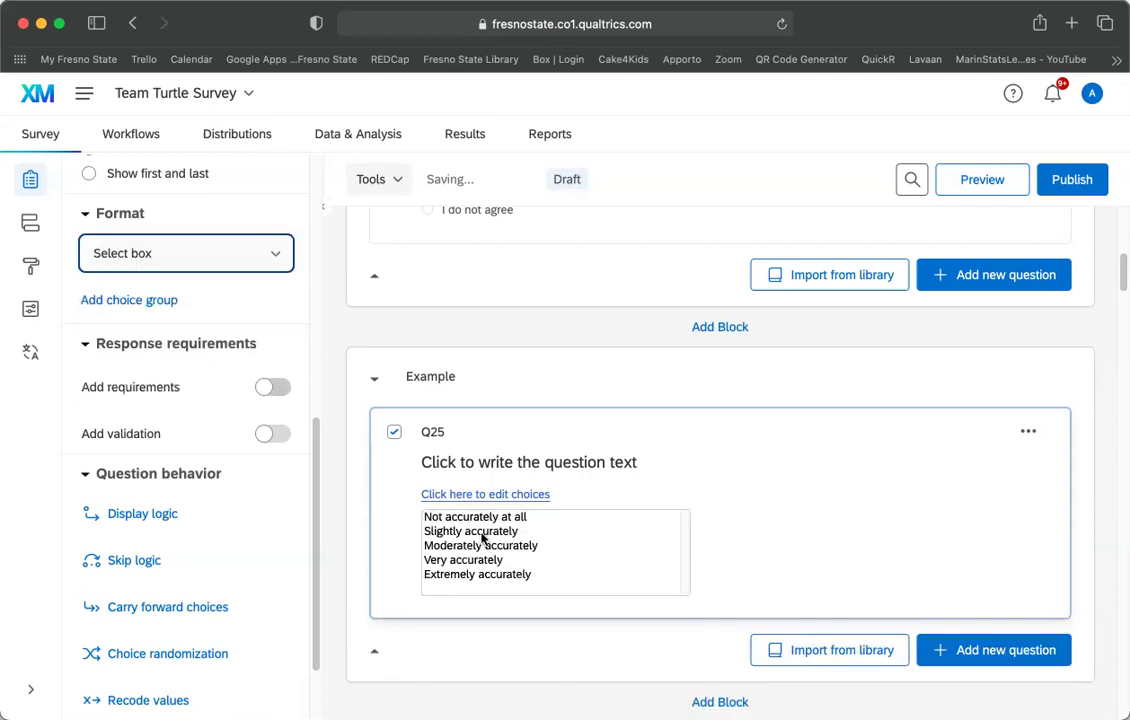
pyautogui.click(481, 517)
pyautogui.click(489, 546)
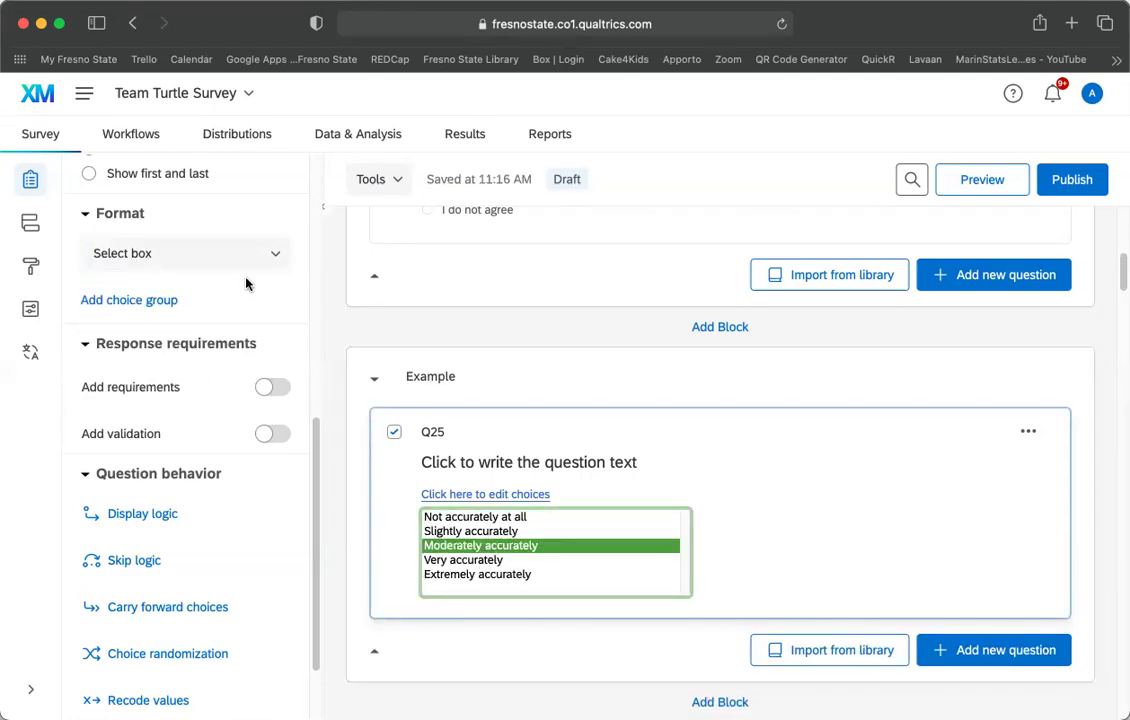
# Make Q25 a required response, then remove the requirement again
pyautogui.click(166, 388)
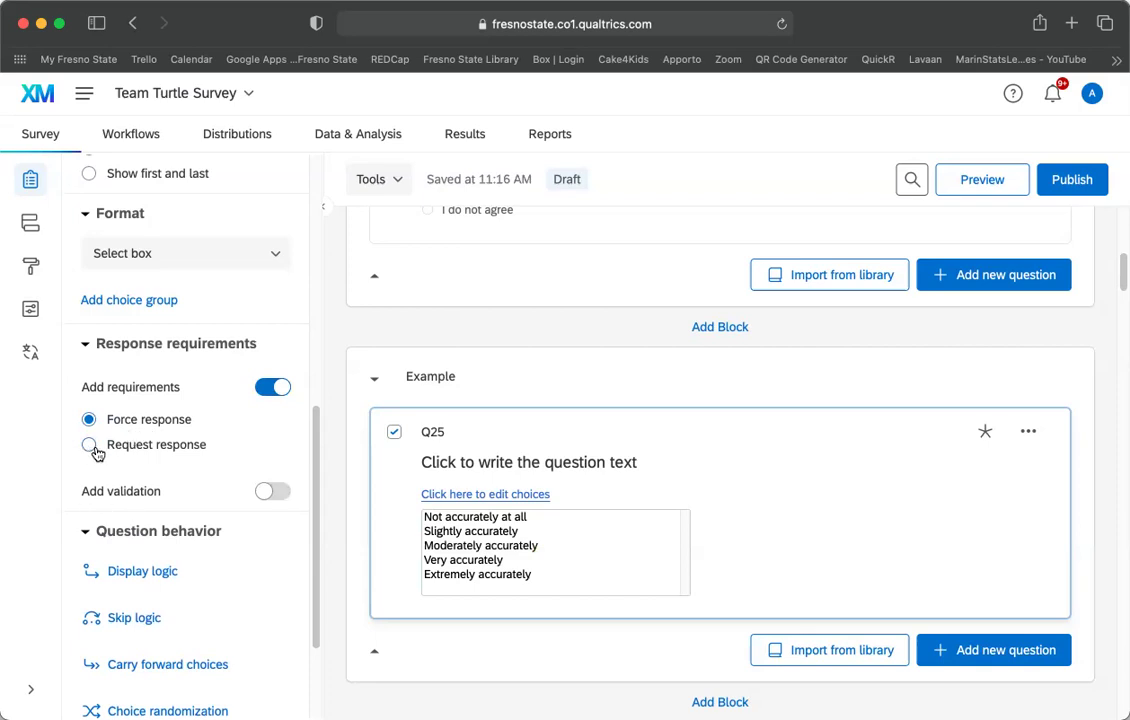
pyautogui.click(273, 388)
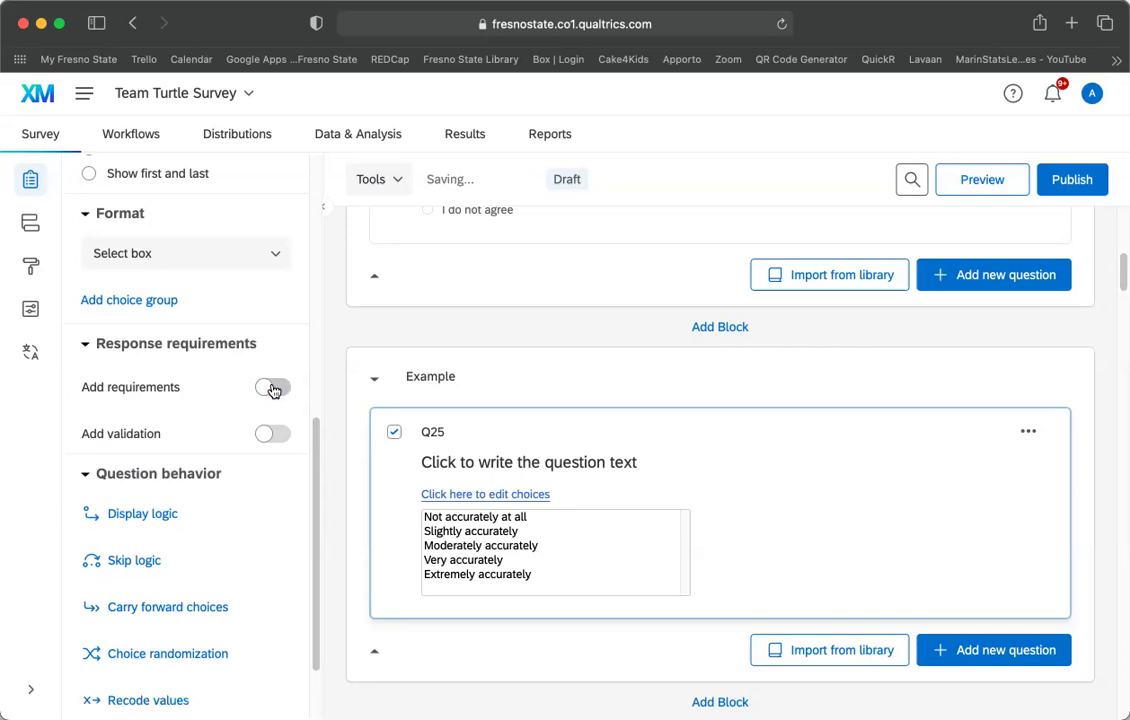
pyautogui.scroll(-2, 202, 485)
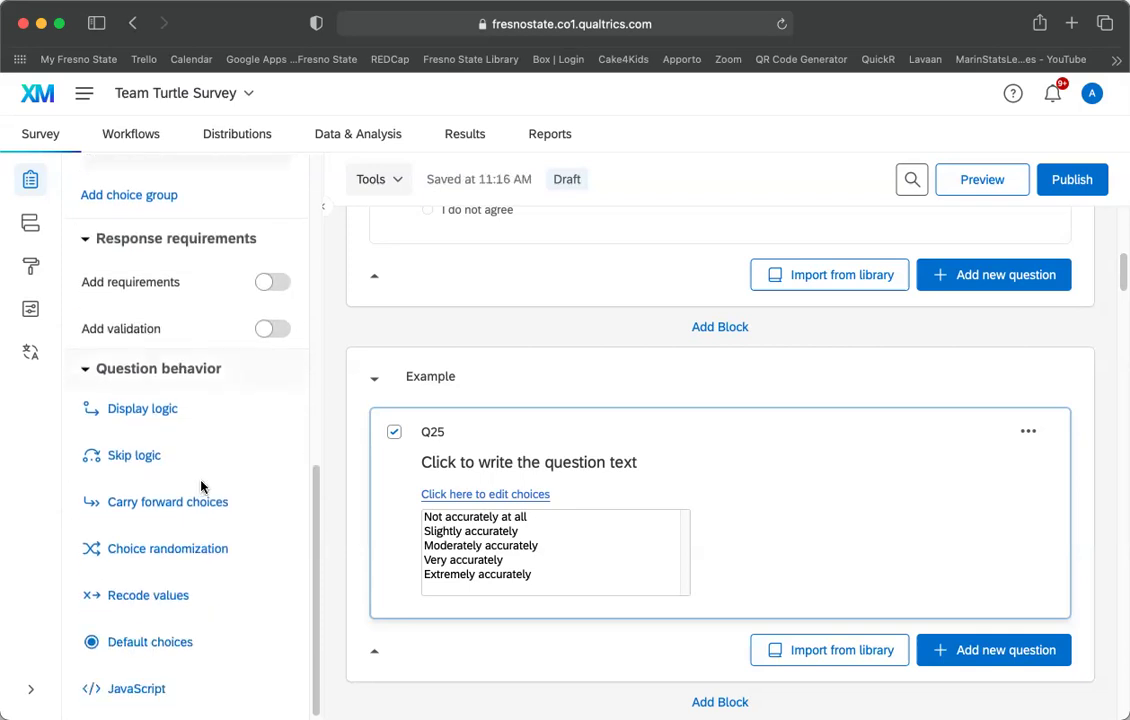
pyautogui.scroll(5, 202, 485)
pyautogui.scroll(5, 217, 542)
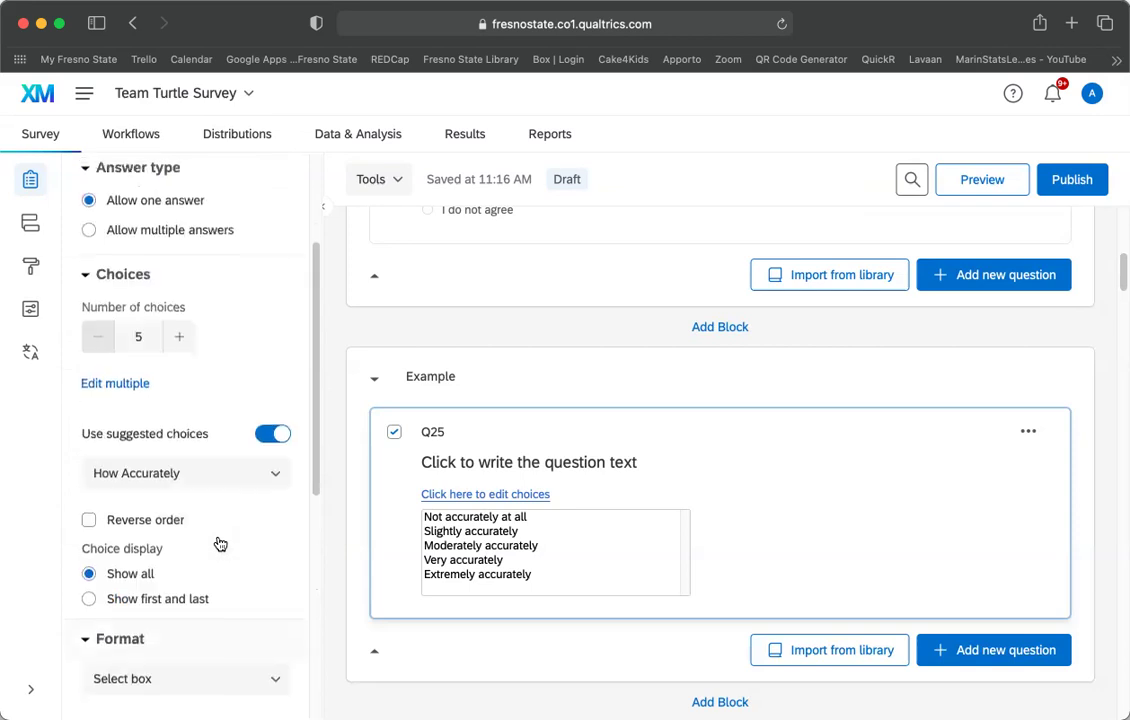
pyautogui.scroll(-8, 217, 542)
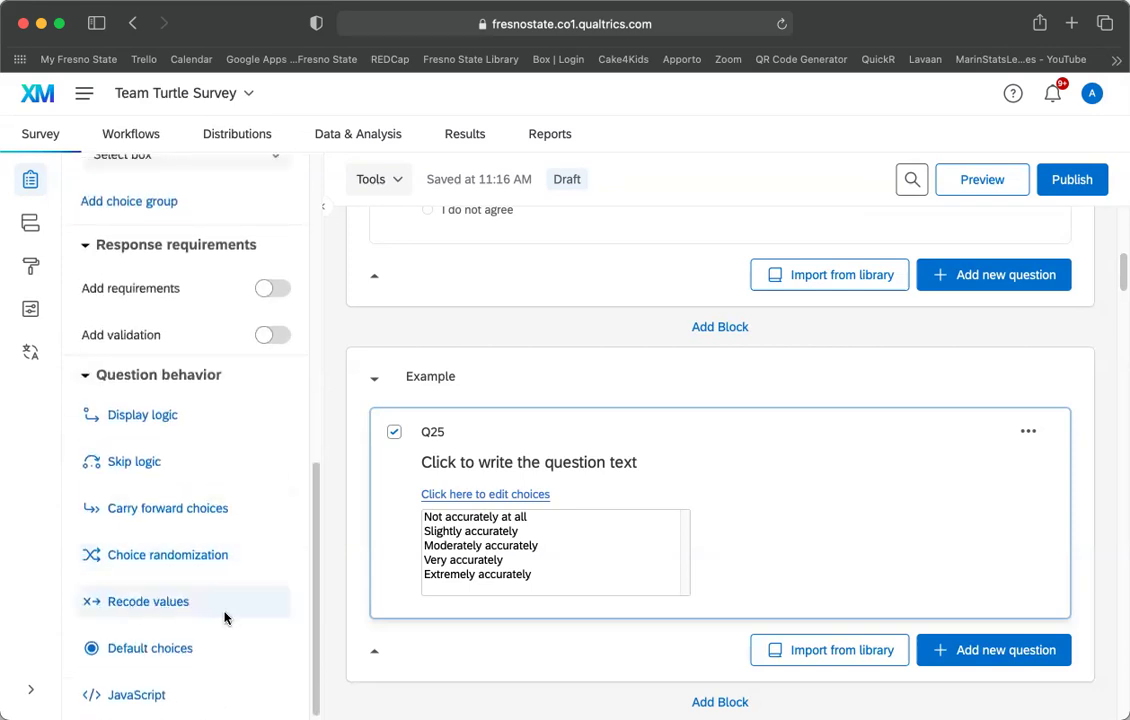
pyautogui.scroll(4, 213, 652)
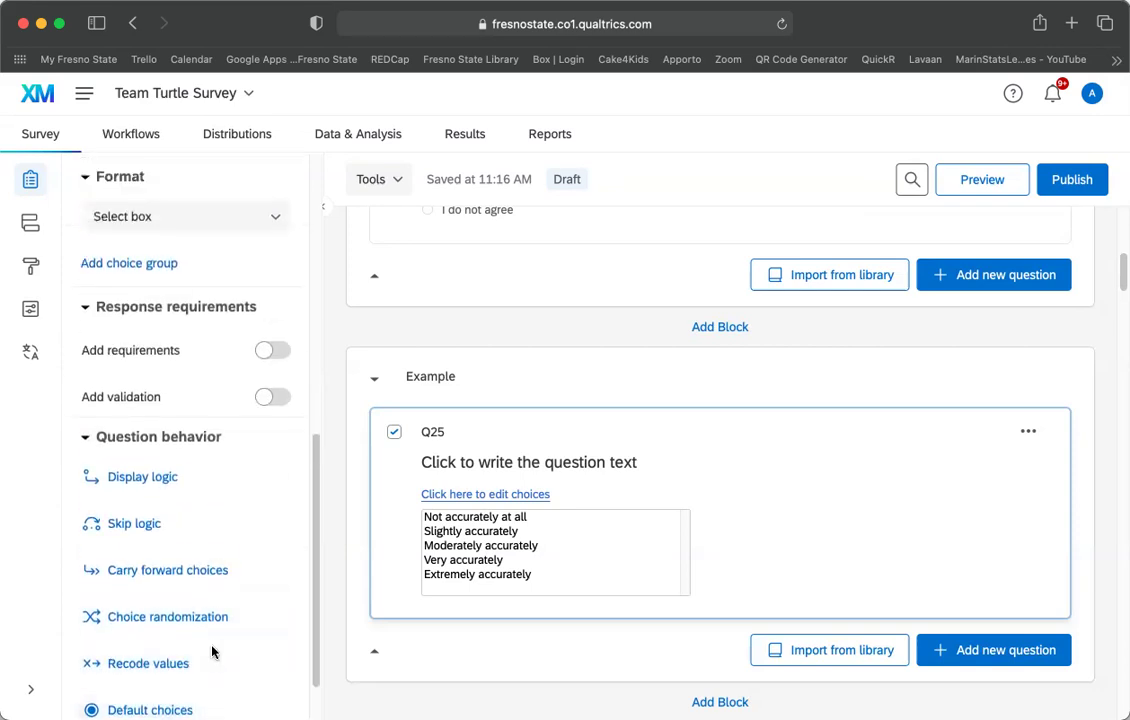
pyautogui.scroll(10, 212, 651)
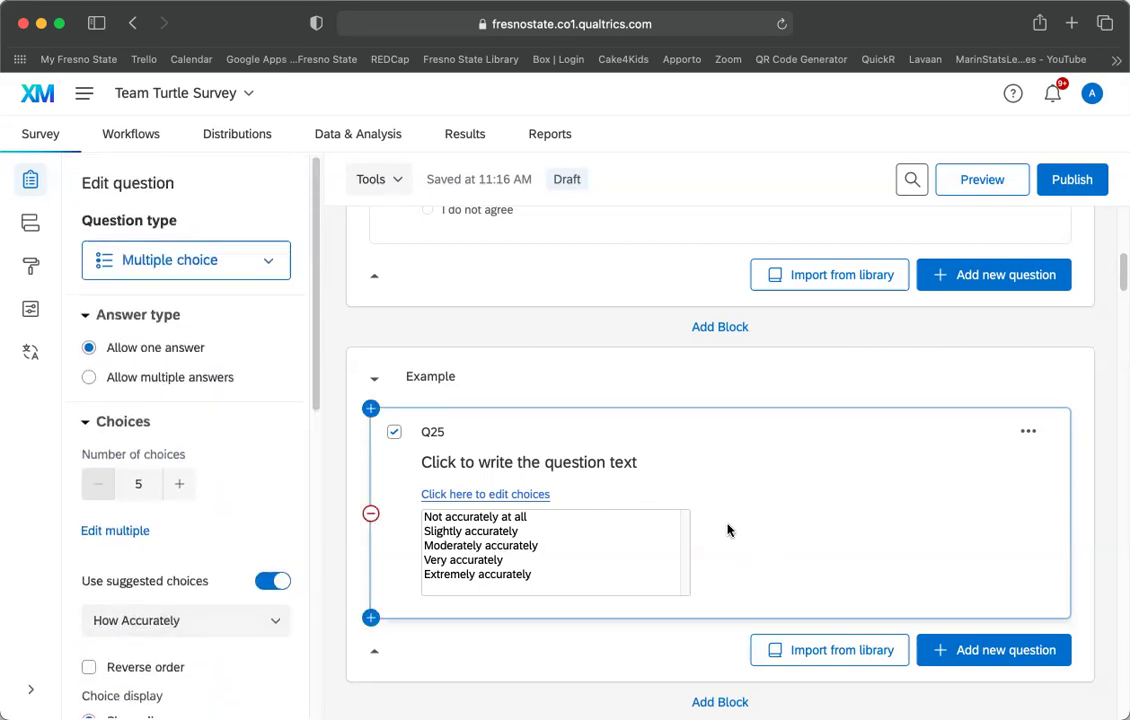
# Set Q25's question text to 'Multiple Choice'
pyautogui.click(462, 462)
pyautogui.write('Multple')
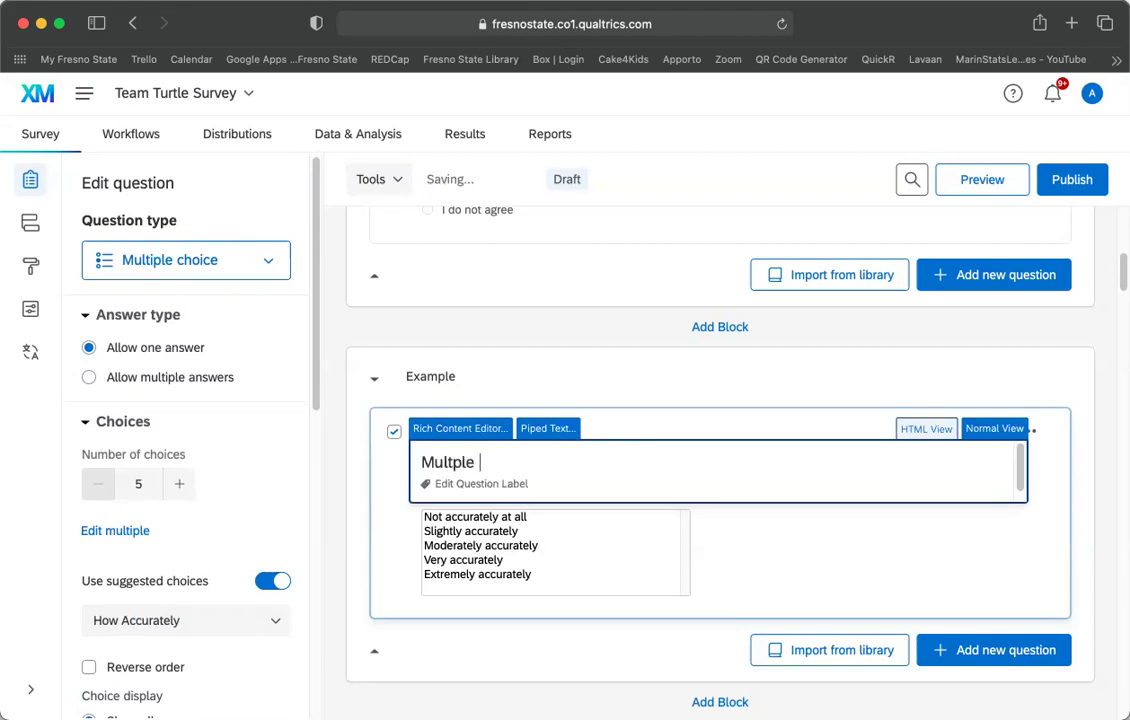
pyautogui.write(' Choice')
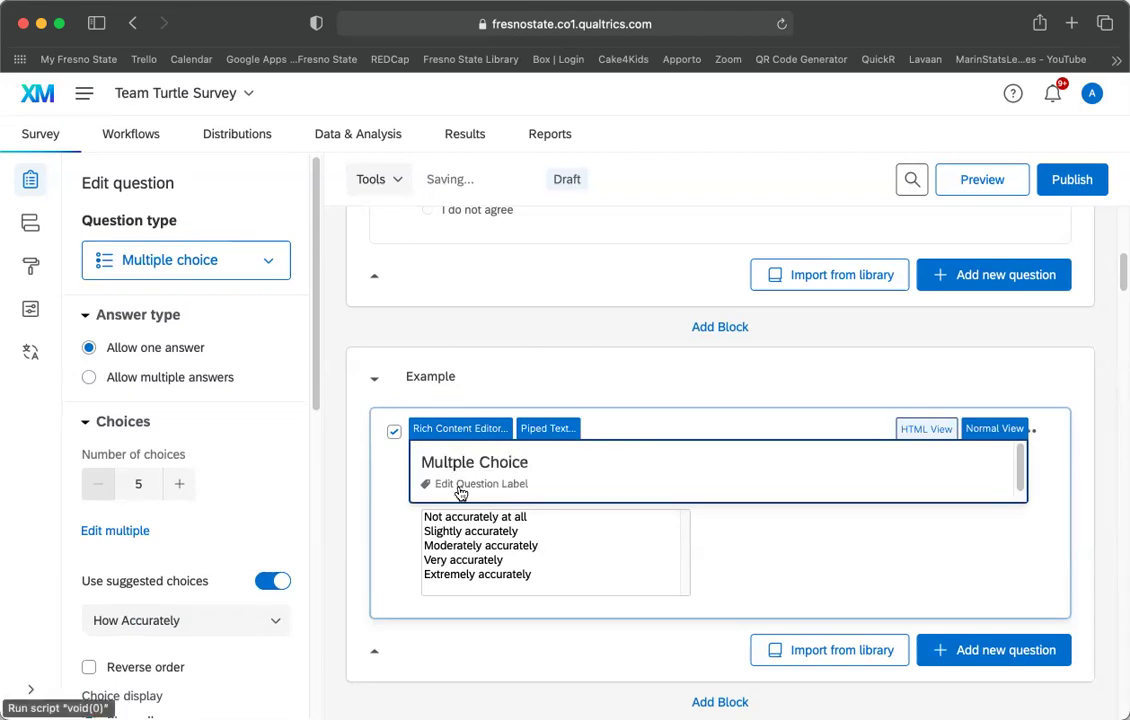
pyautogui.click(560, 519)
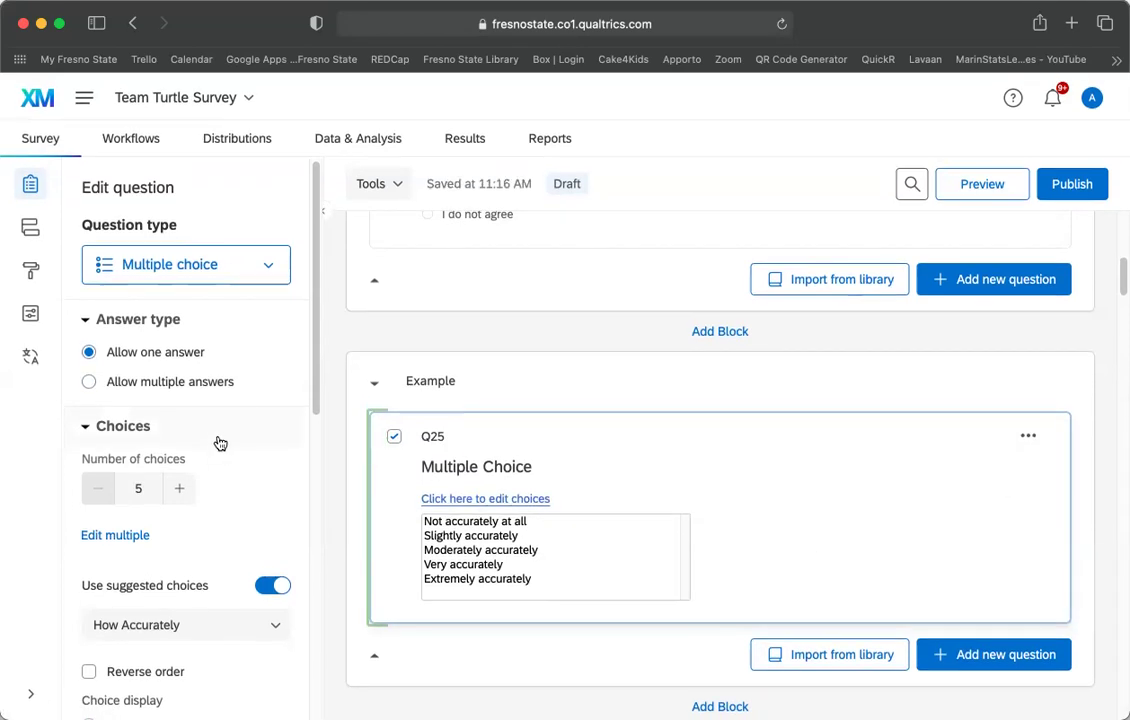
# Change Q25's choice format from Select box back to a vertical List
pyautogui.scroll(-2, 218, 442)
pyautogui.scroll(2, 216, 441)
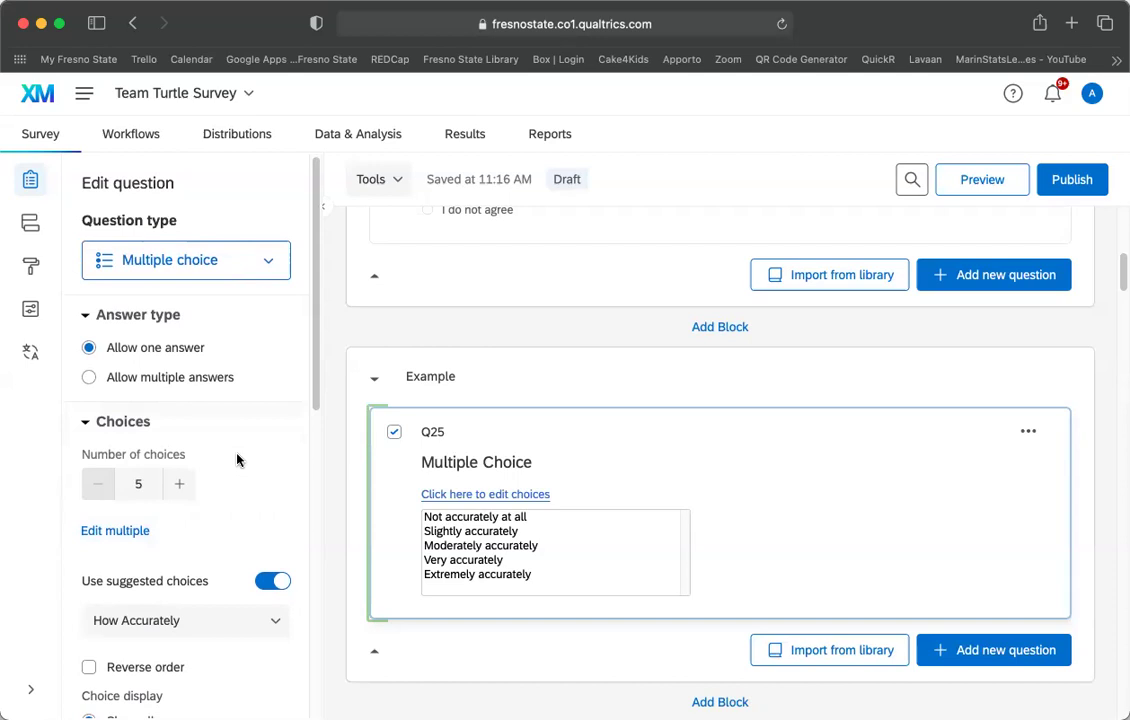
pyautogui.scroll(-4, 237, 459)
pyautogui.scroll(-5, 300, 537)
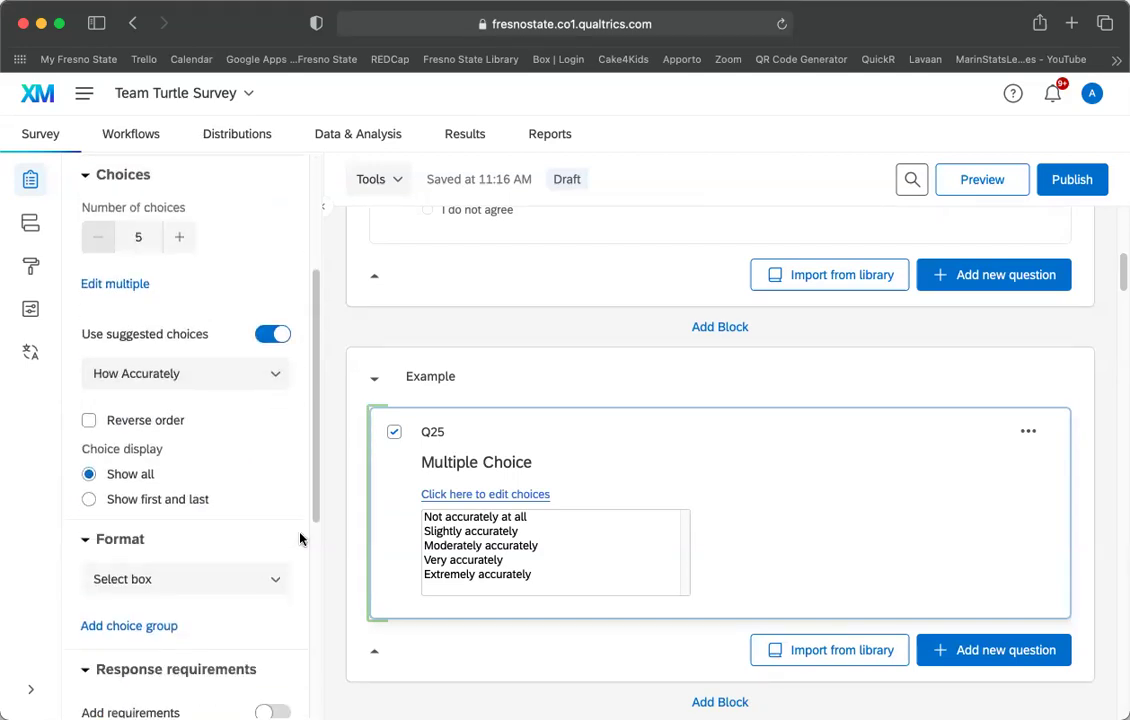
pyautogui.click(270, 420)
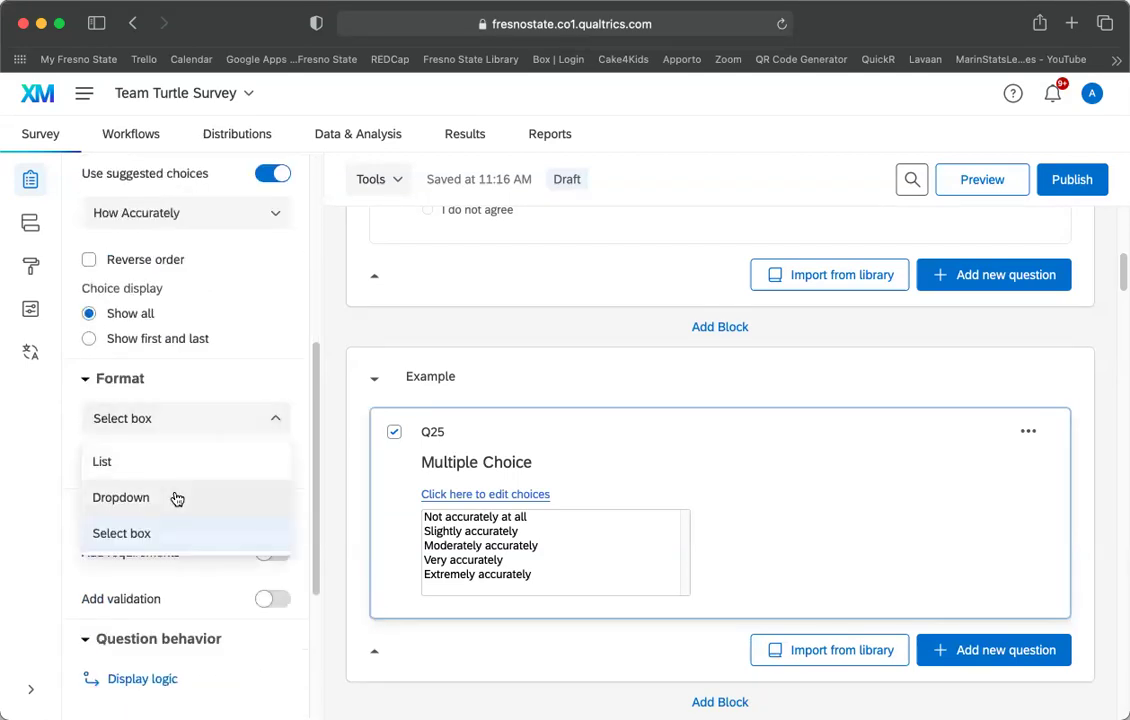
pyautogui.click(151, 470)
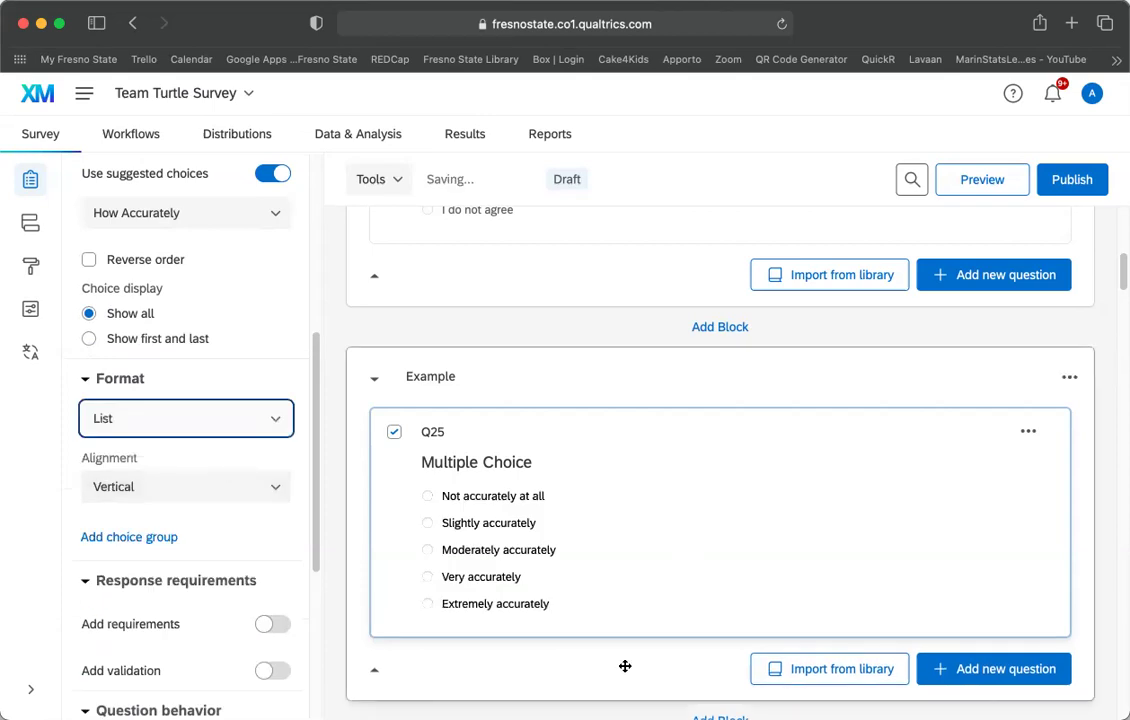
# Add a text entry question, Q26, below Q25
pyautogui.click(997, 670)
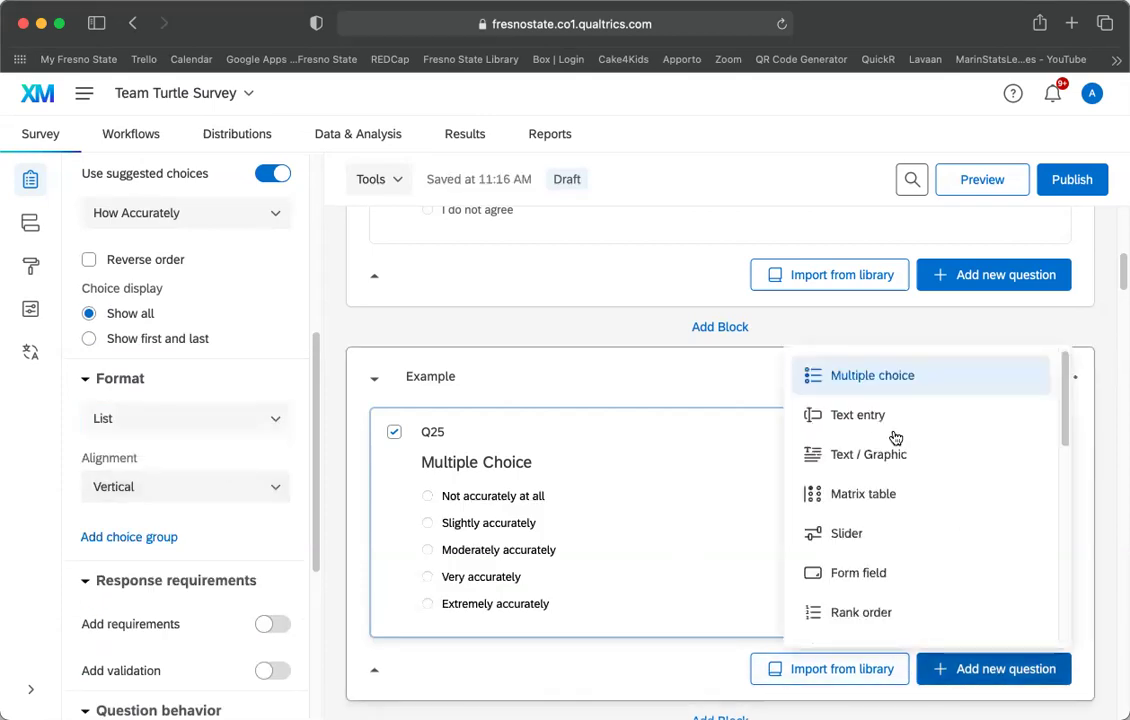
pyautogui.click(864, 413)
pyautogui.scroll(-2, 688, 411)
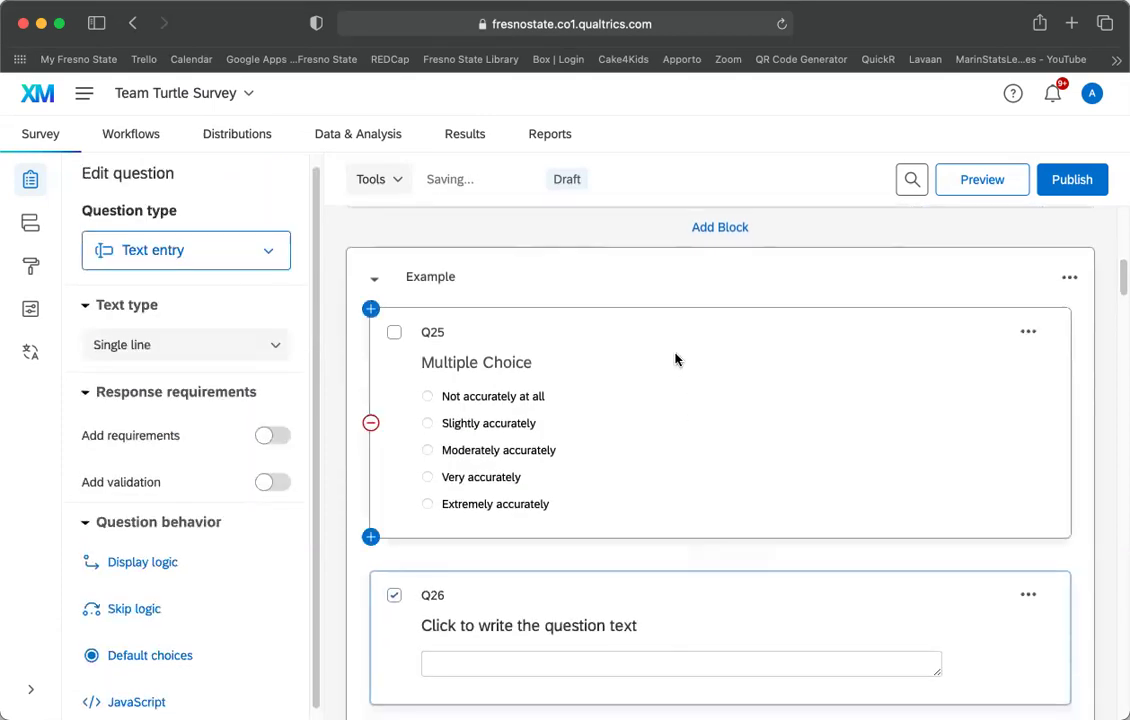
pyautogui.scroll(-4, 676, 358)
pyautogui.click(496, 471)
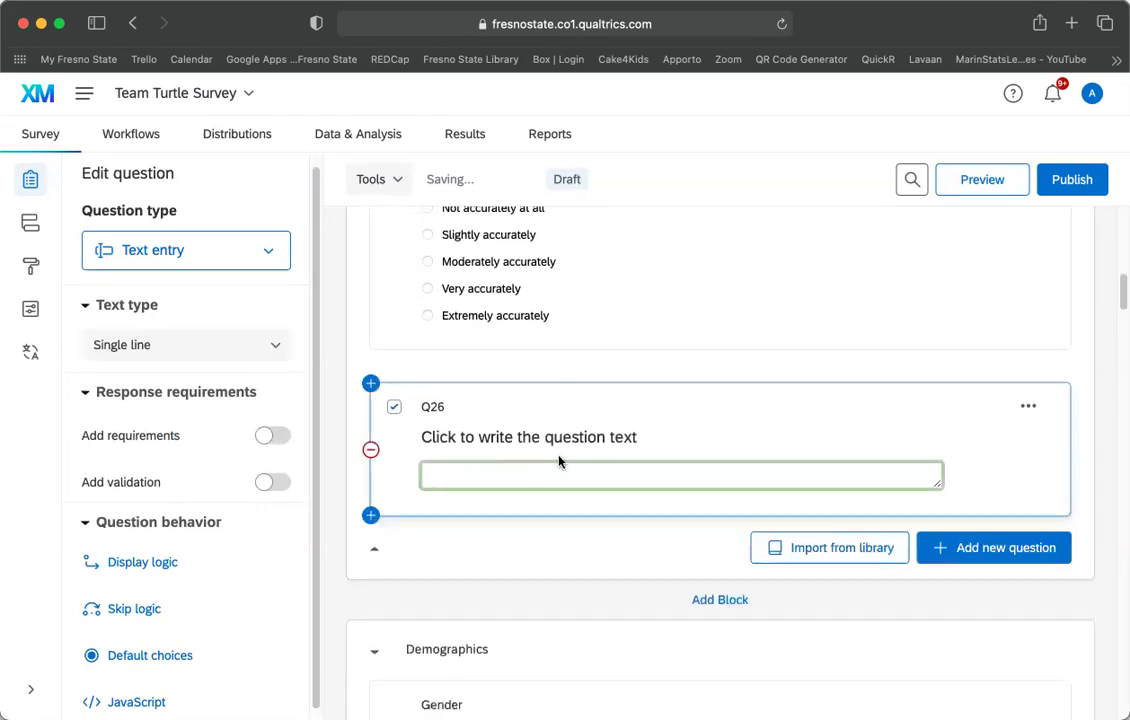
# Set Q26's question text to 'How did the video make you feel?'
pyautogui.click(523, 440)
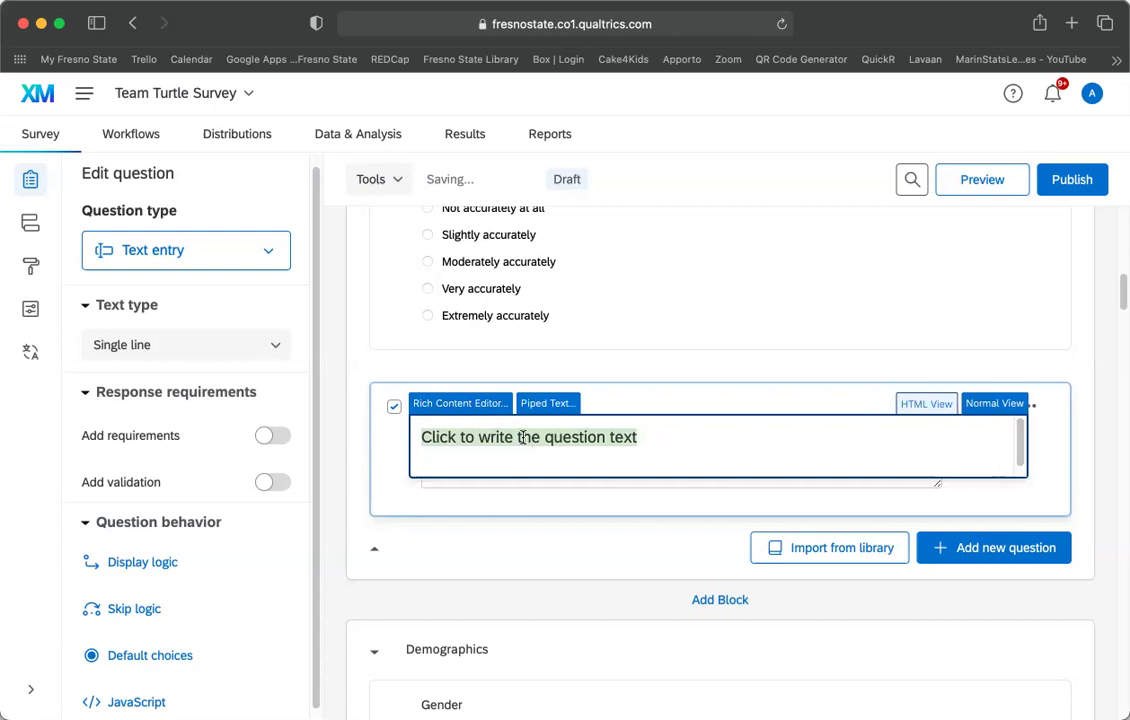
pyautogui.write('How do you')
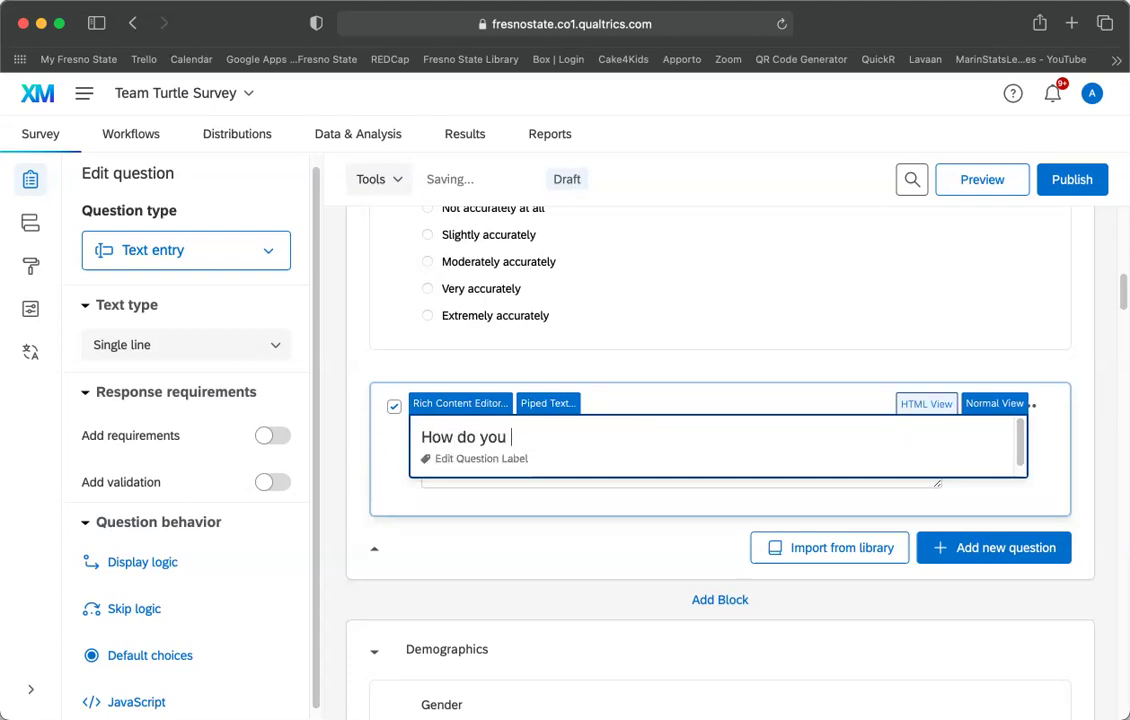
pyautogui.press('BackSpace')
pyautogui.press('BackSpace')
pyautogui.press('BackSpace')
pyautogui.press('BackSpace')
pyautogui.press('BackSpace')
pyautogui.press('BackSpace')
pyautogui.write('id the video')
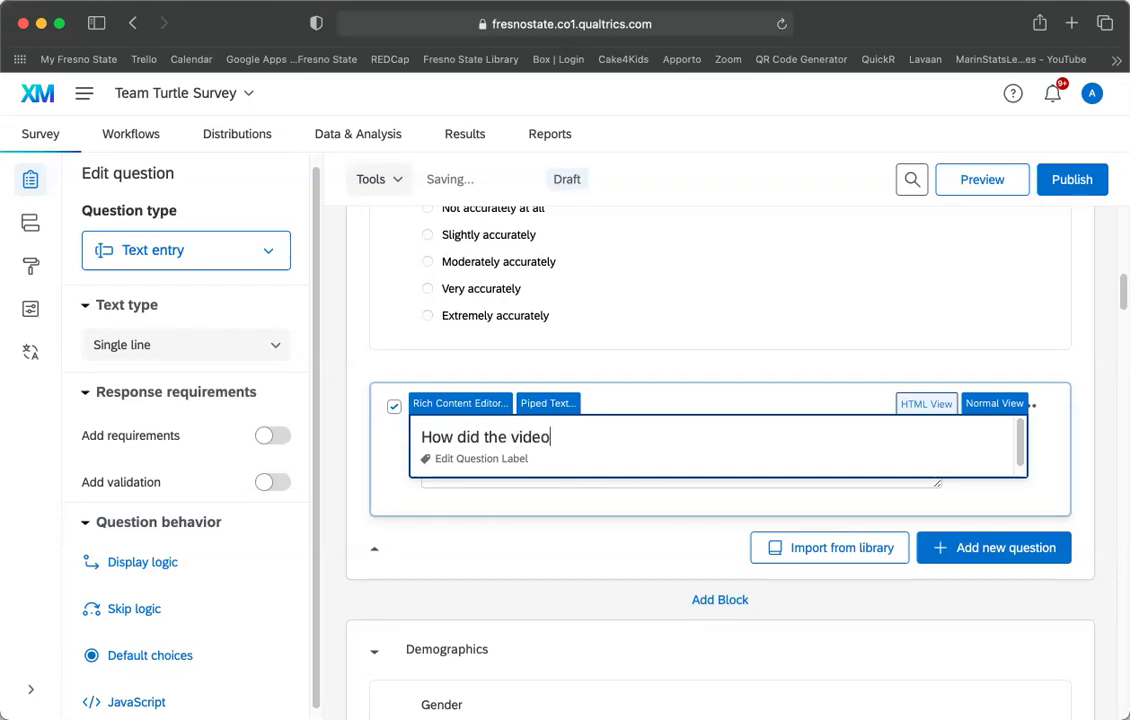
pyautogui.write(' make you ')
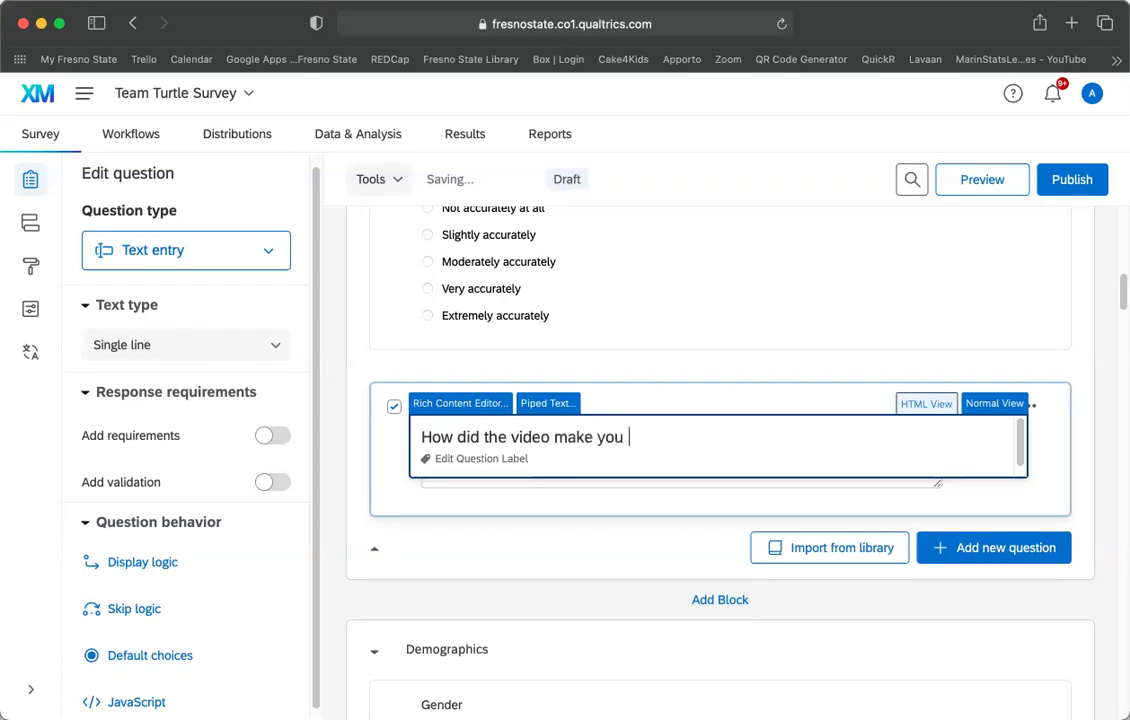
pyautogui.write('feel?')
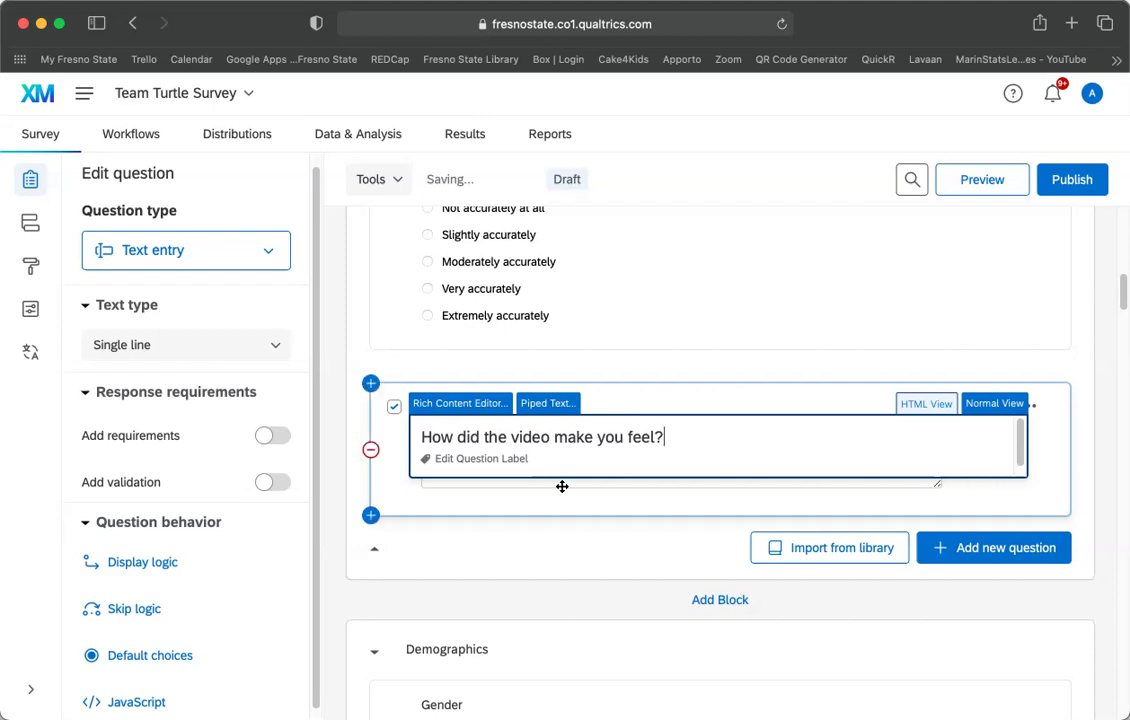
pyautogui.click(461, 404)
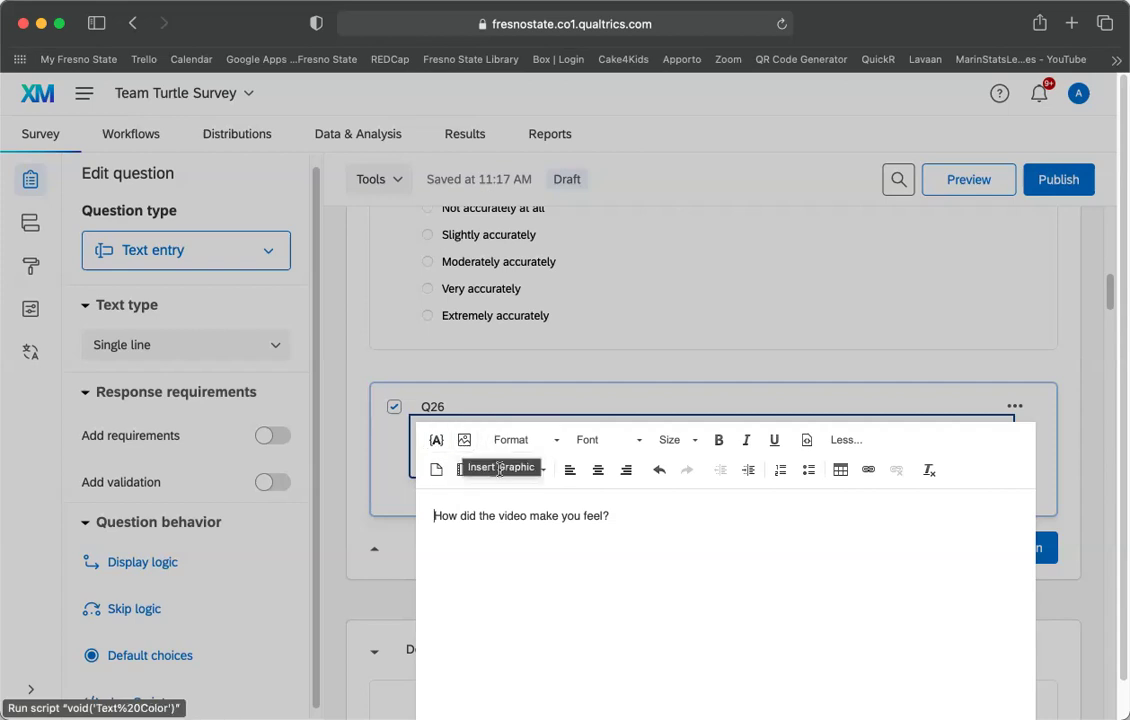
pyautogui.click(1065, 388)
pyautogui.scroll(-2, 585, 471)
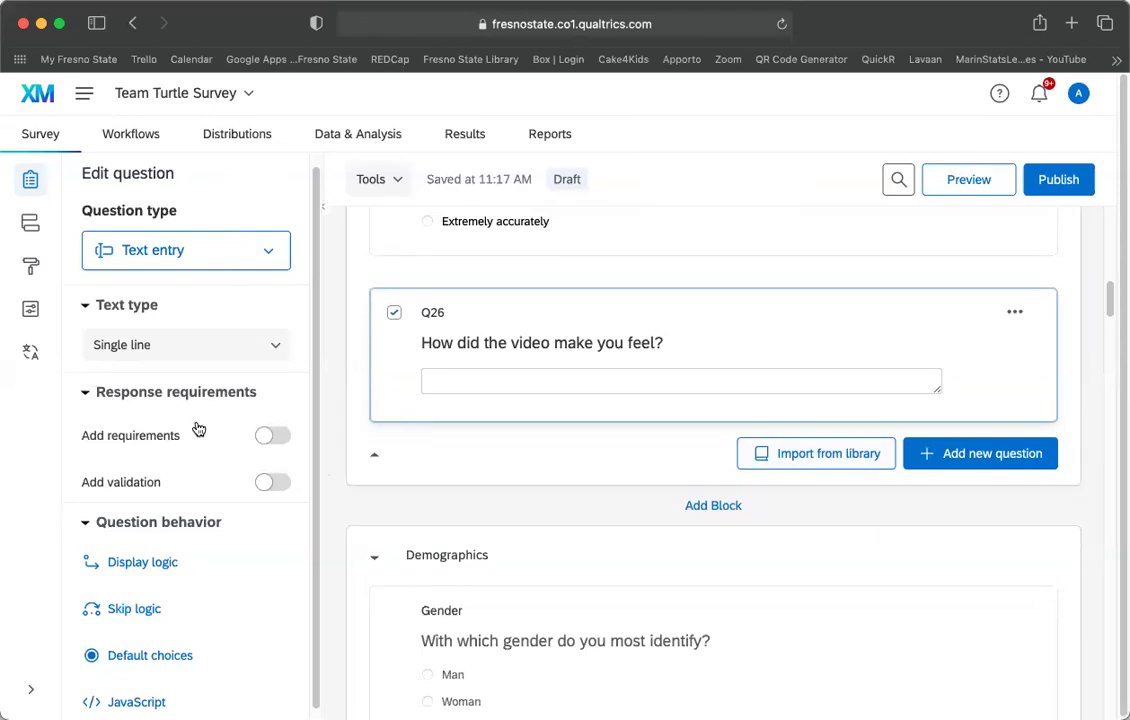
pyautogui.scroll(1, 171, 670)
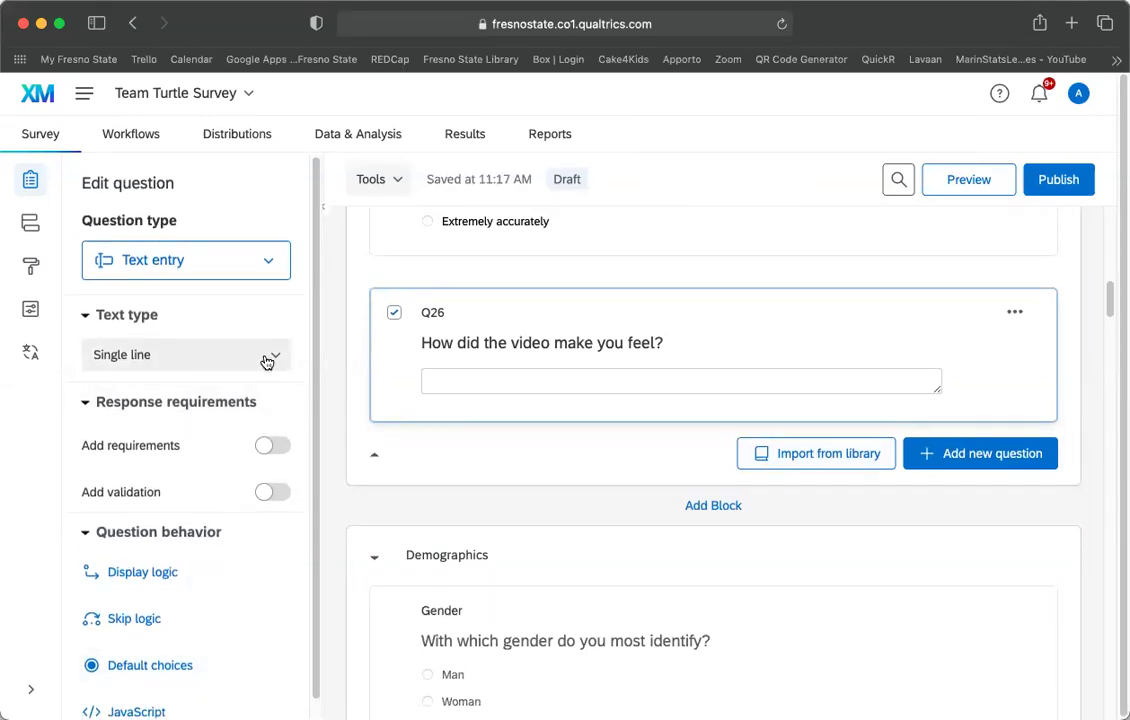
pyautogui.scroll(-1, 200, 460)
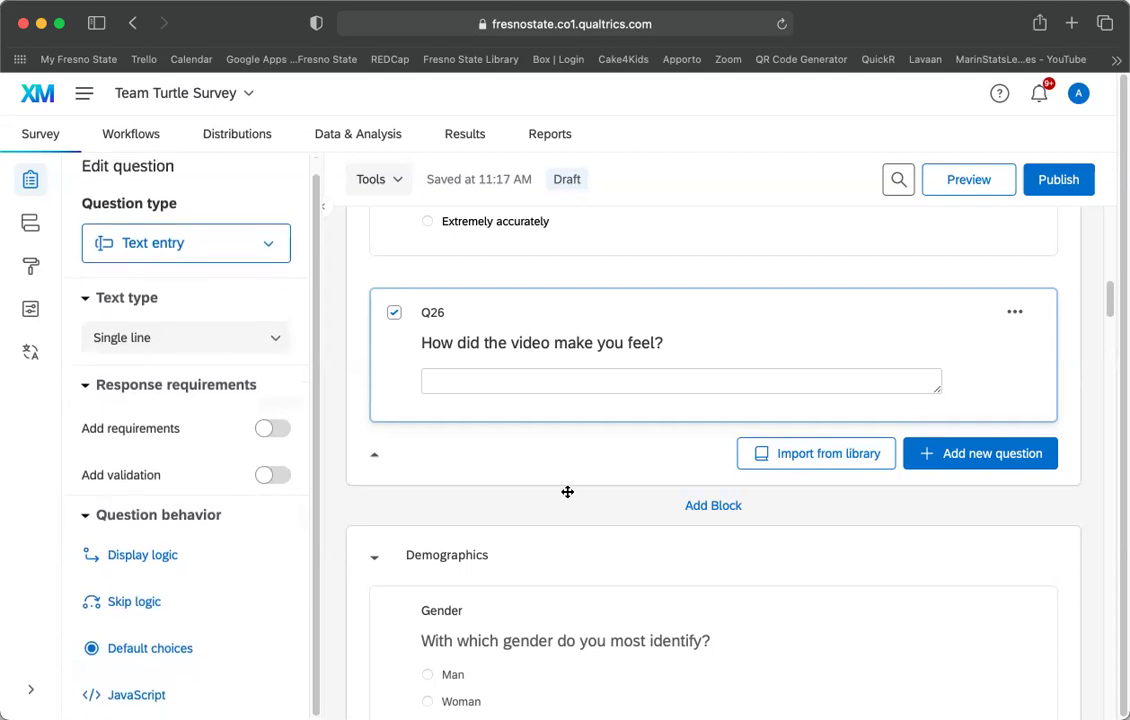
pyautogui.click(1001, 467)
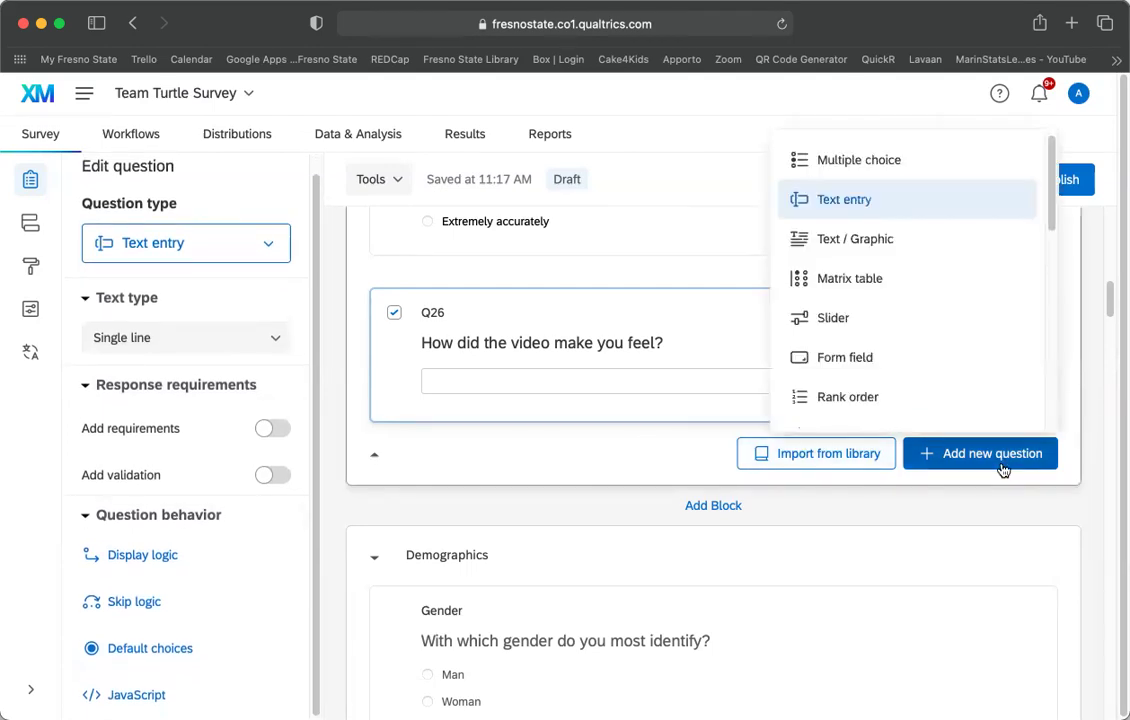
# Add a Text / Graphic item Q27, then a matrix table question Q28 below it
pyautogui.click(859, 242)
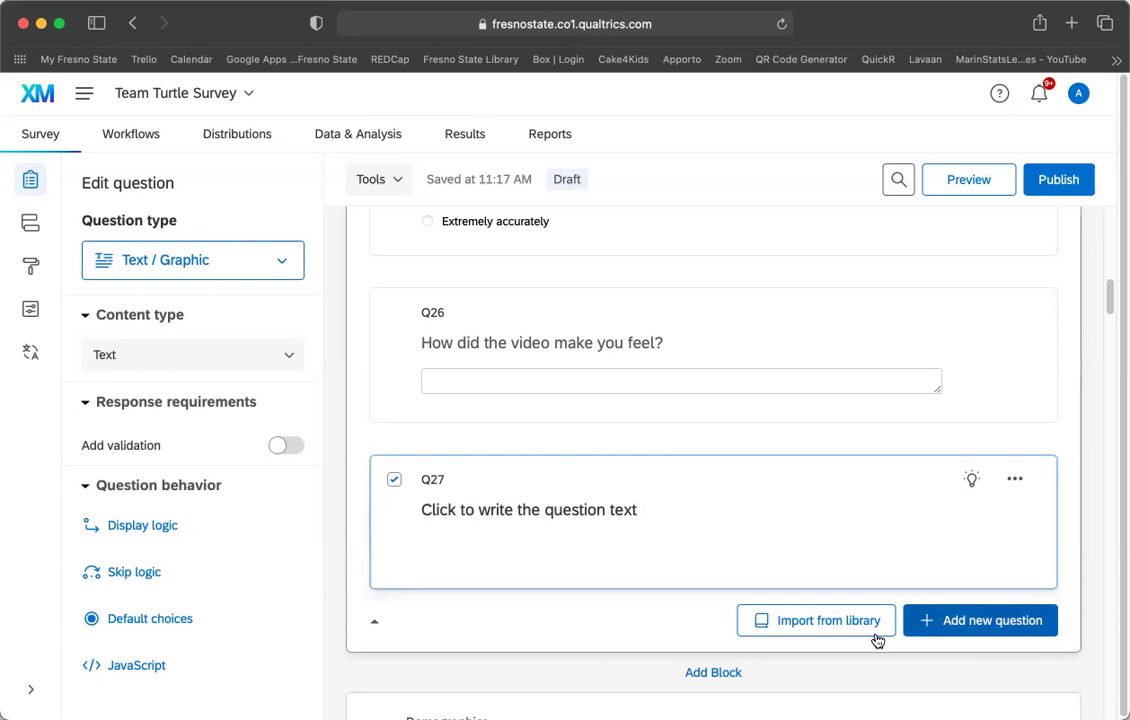
pyautogui.click(994, 622)
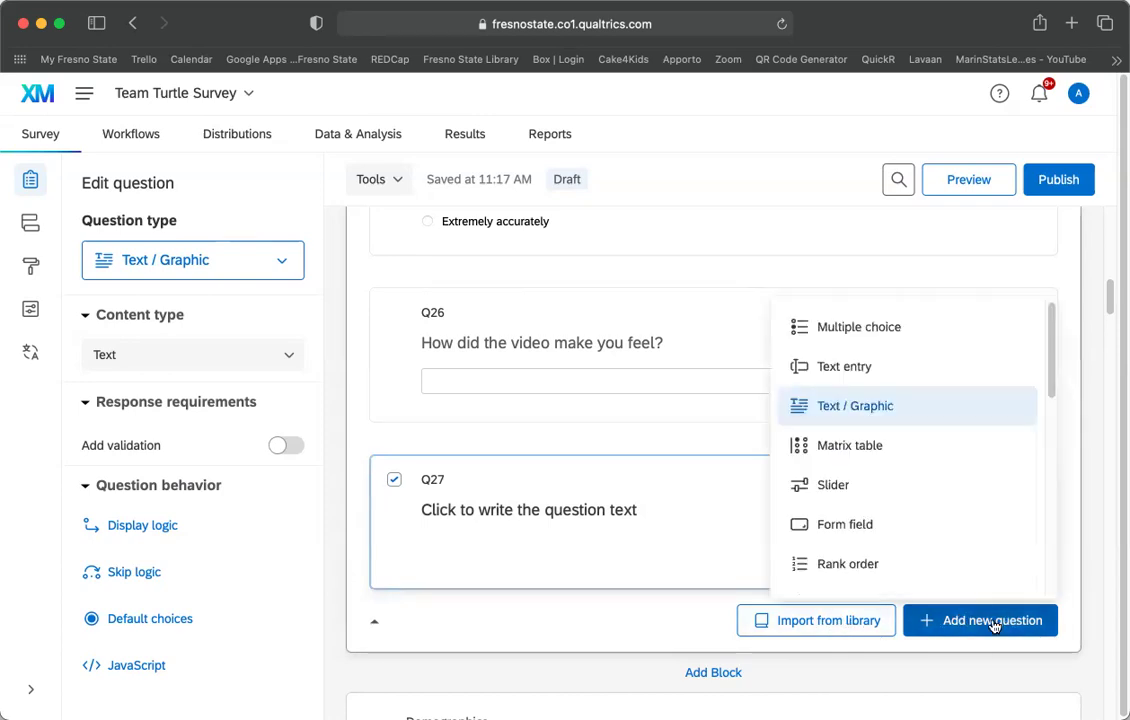
pyautogui.click(847, 447)
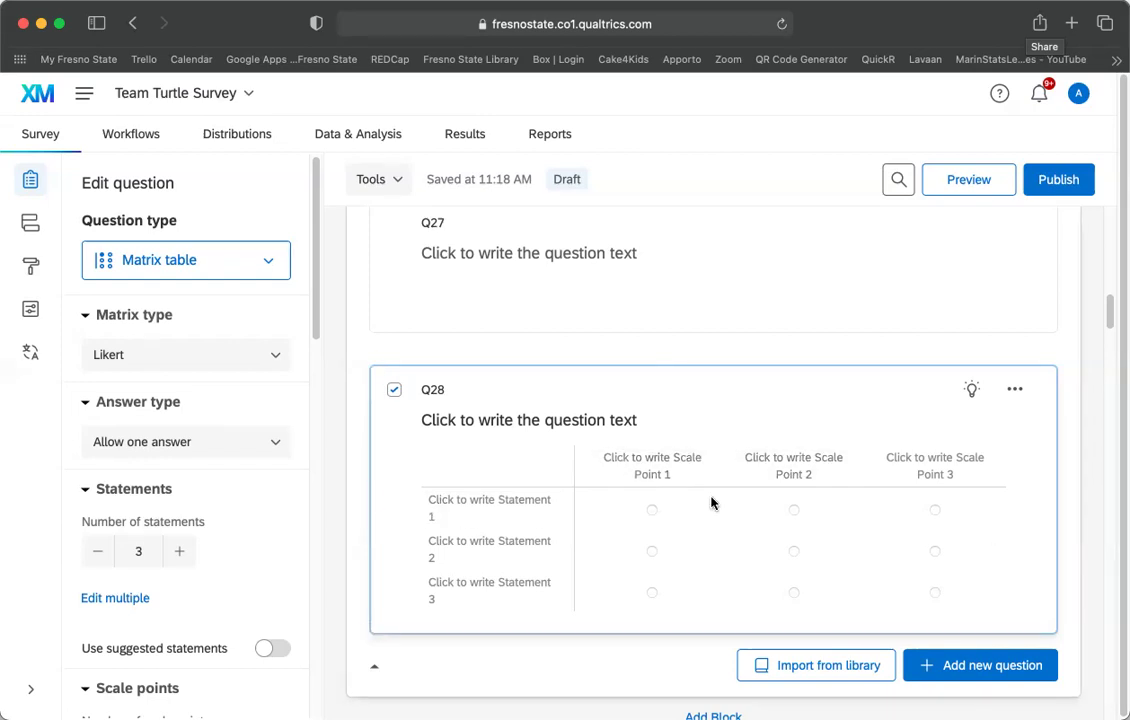
# Copy the SE1 question text from Self-Esteem (DV) into Q28's first statement
pyautogui.scroll(-15, 655, 445)
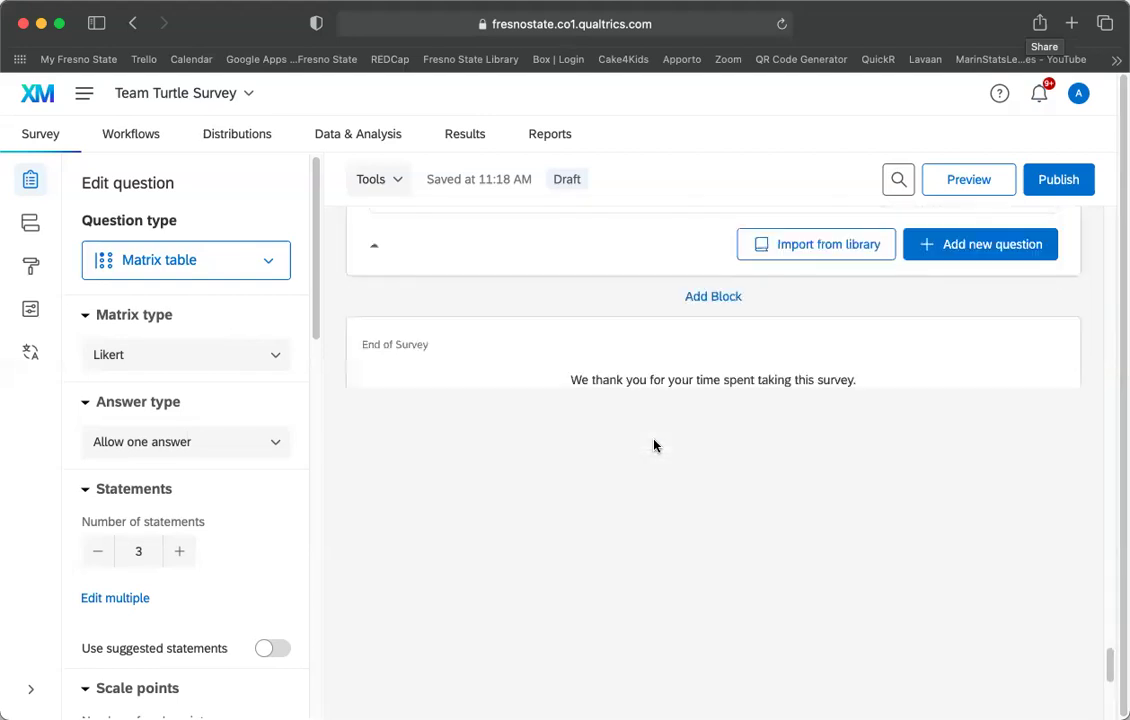
pyautogui.scroll(-3, 655, 447)
pyautogui.scroll(10, 655, 447)
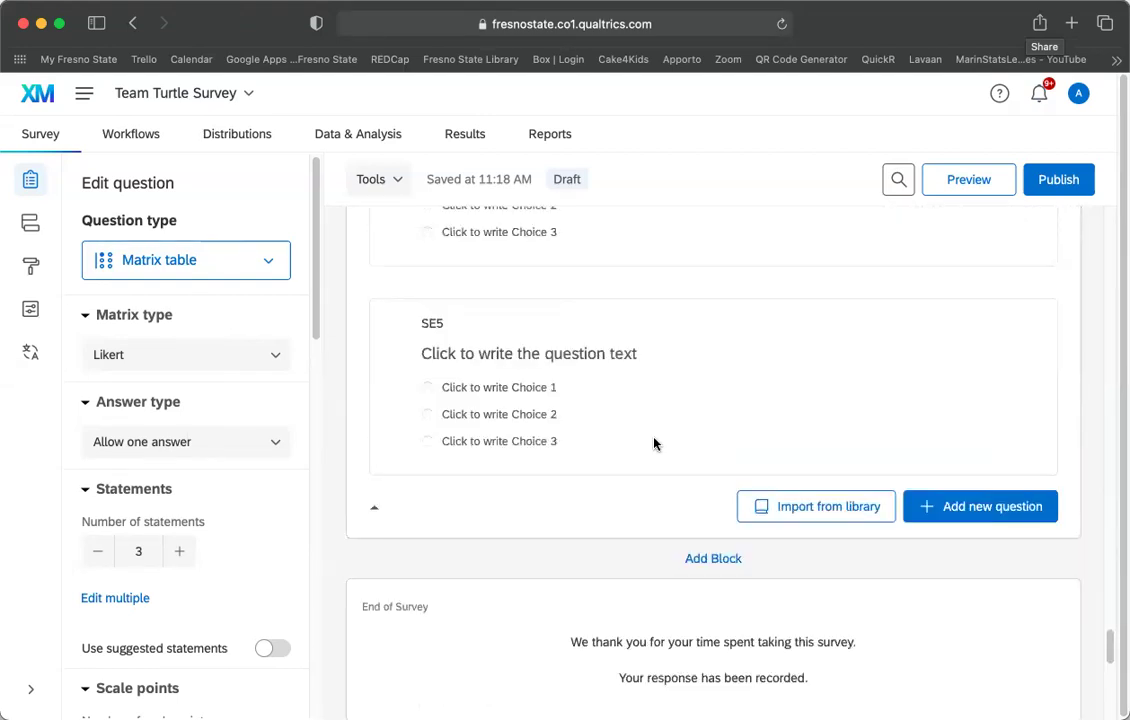
pyautogui.scroll(8, 655, 445)
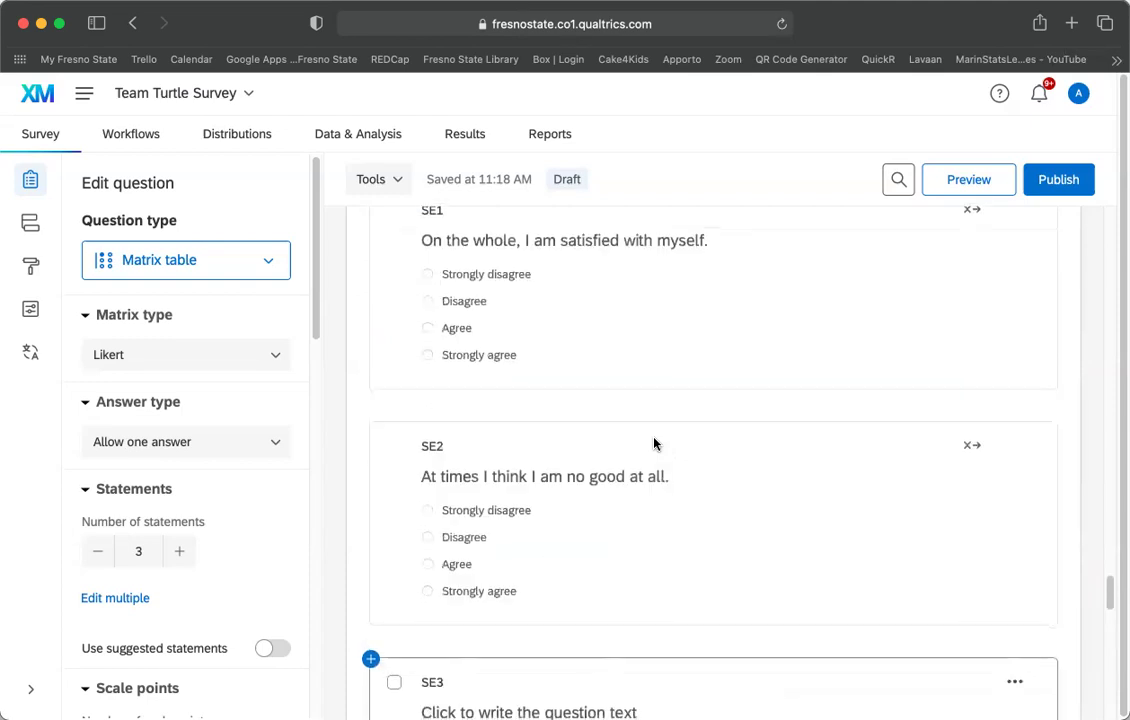
pyautogui.click(653, 444)
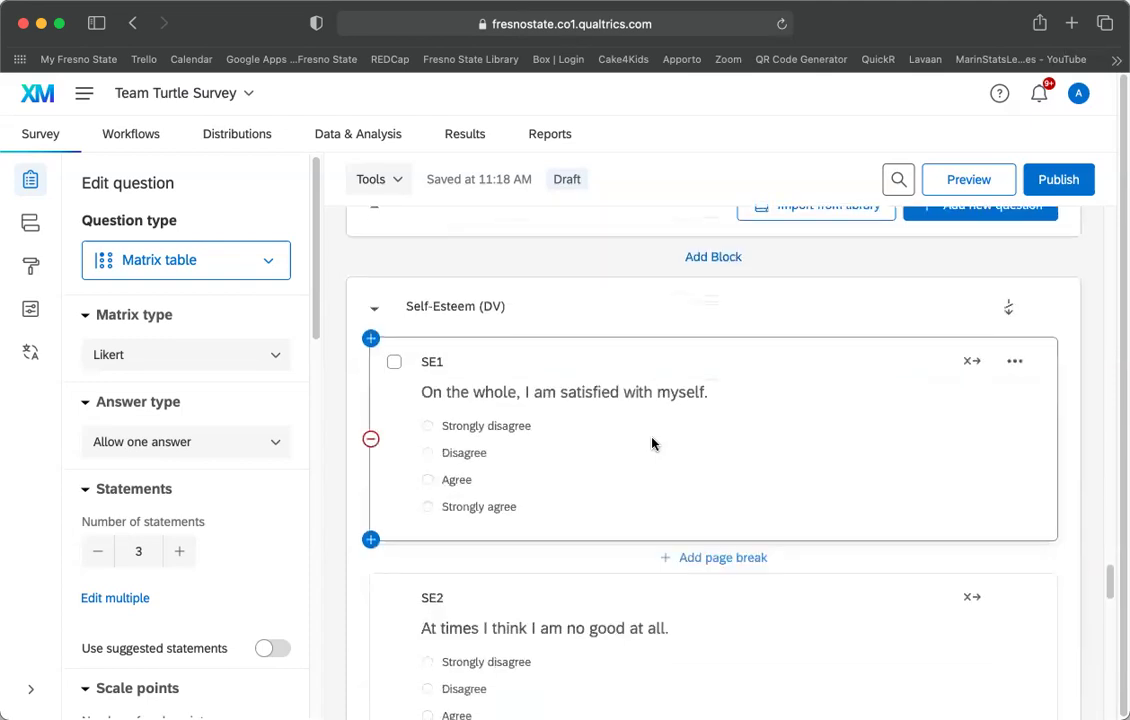
pyautogui.click(521, 396)
pyautogui.press('super+c')
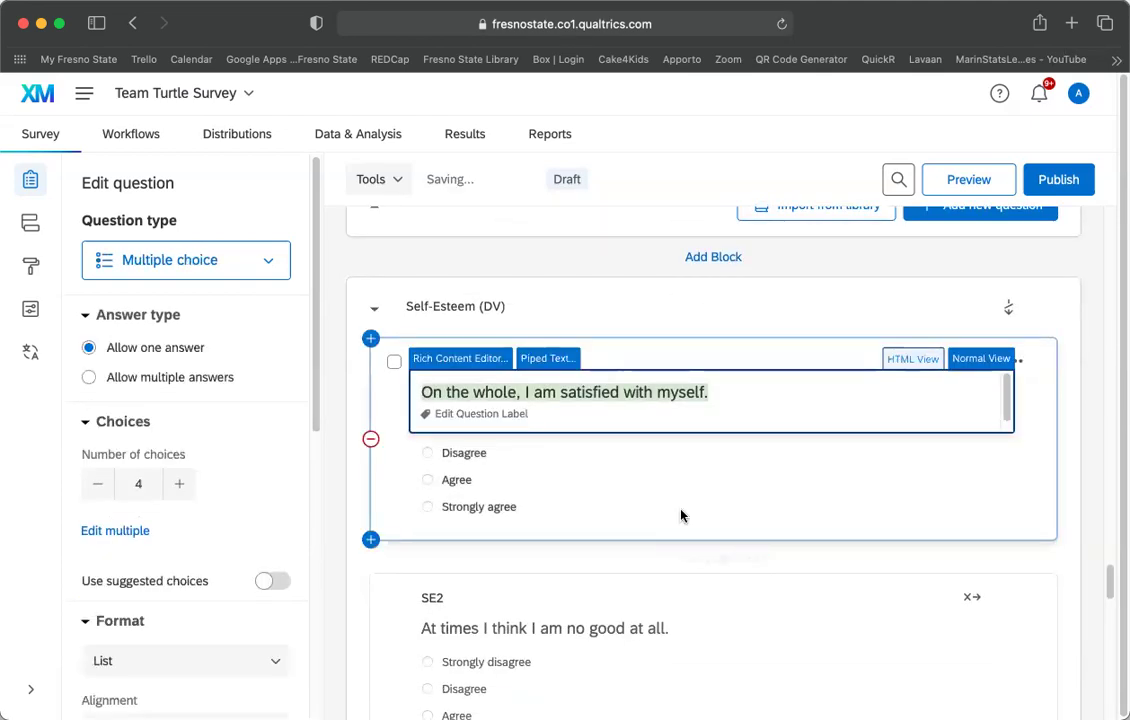
pyautogui.scroll(5, 681, 516)
pyautogui.scroll(-10, 681, 516)
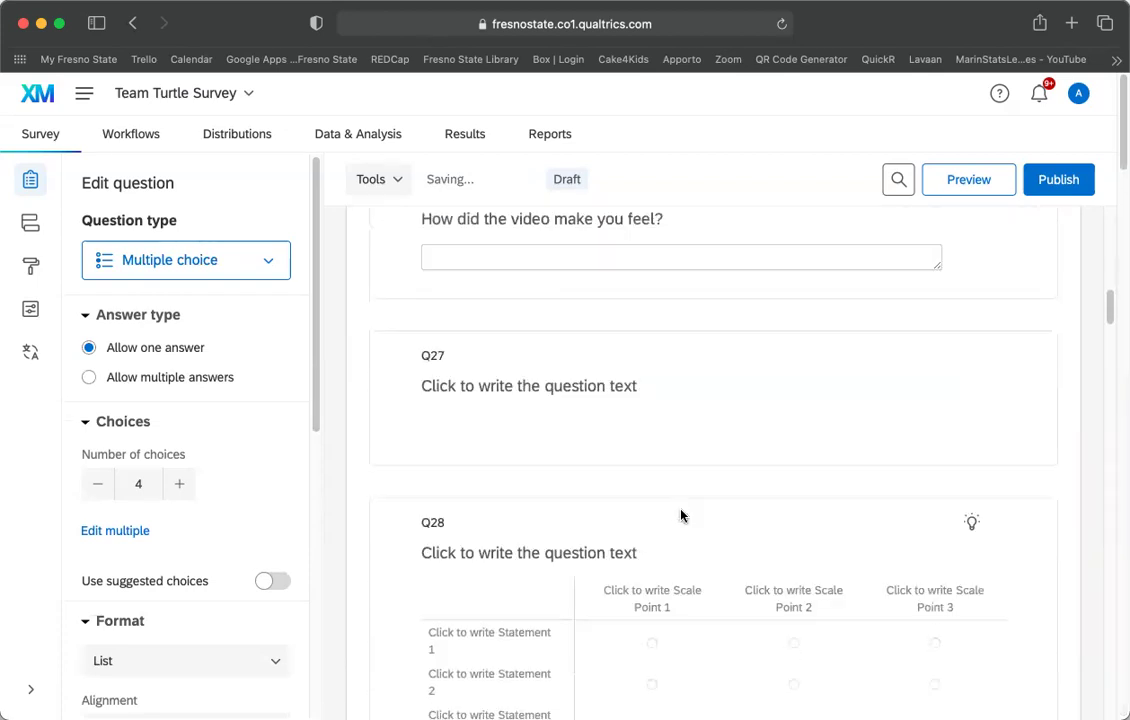
pyautogui.scroll(-1, 681, 516)
pyautogui.click(481, 421)
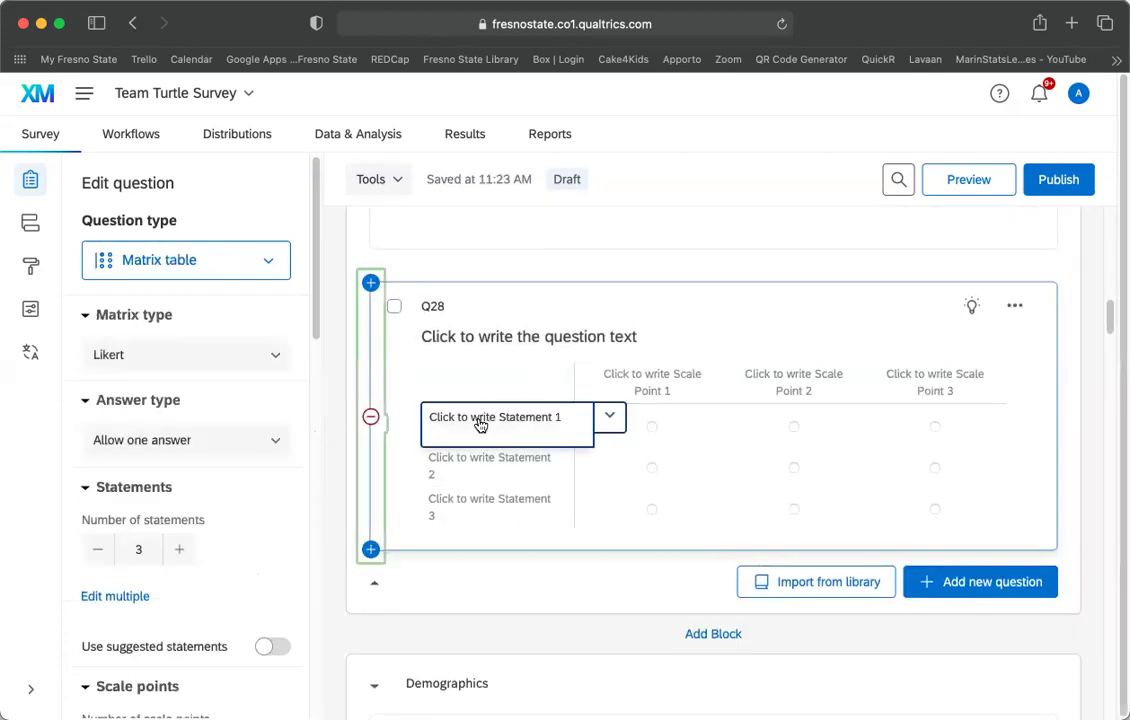
pyautogui.press('super+v')
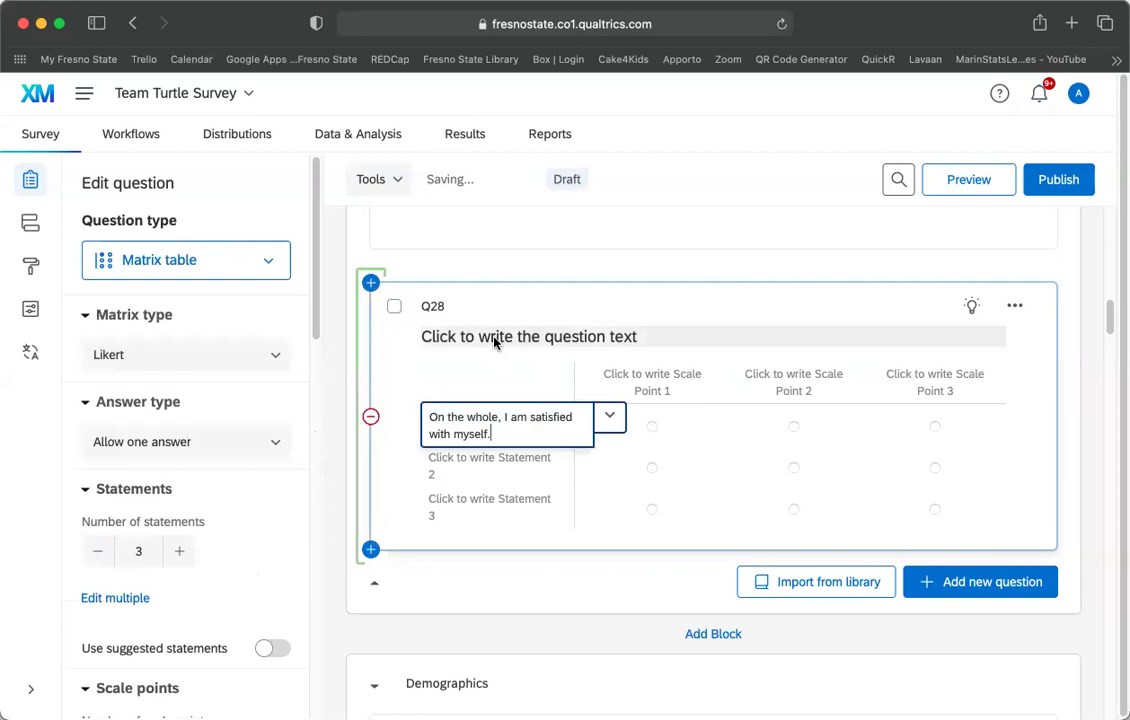
# Set Q28's text to 'For each of the statements below, state your level of agreement.'
pyautogui.click(612, 338)
pyautogui.write('For each')
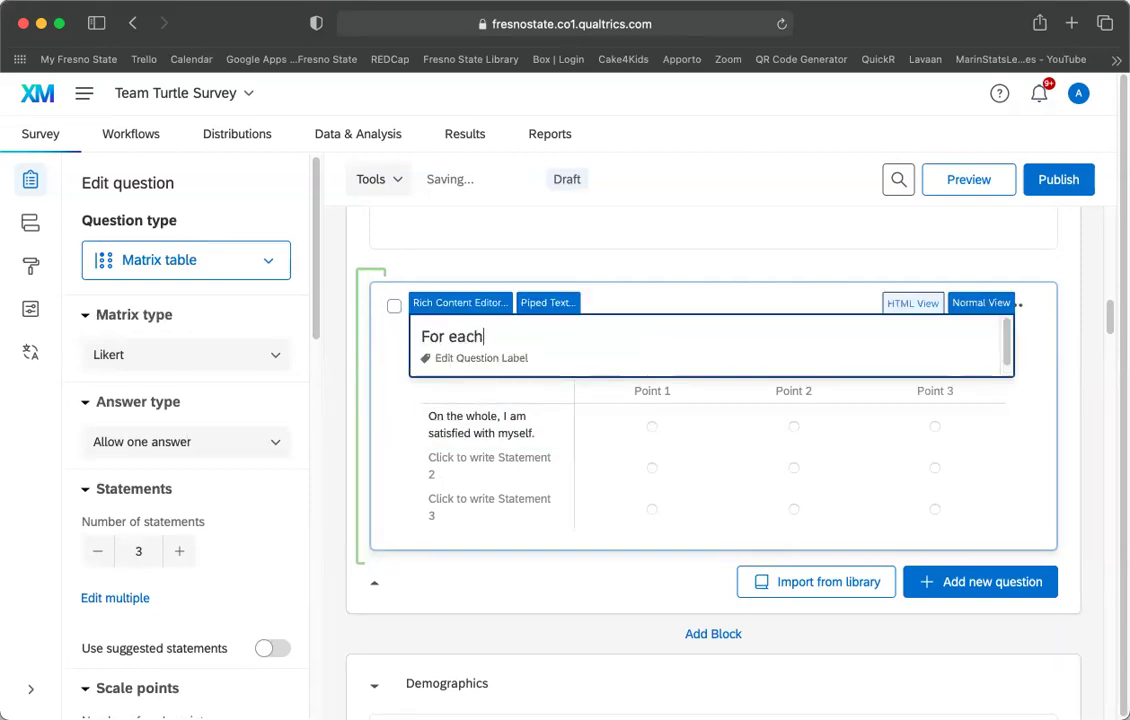
pyautogui.write(' of the statements')
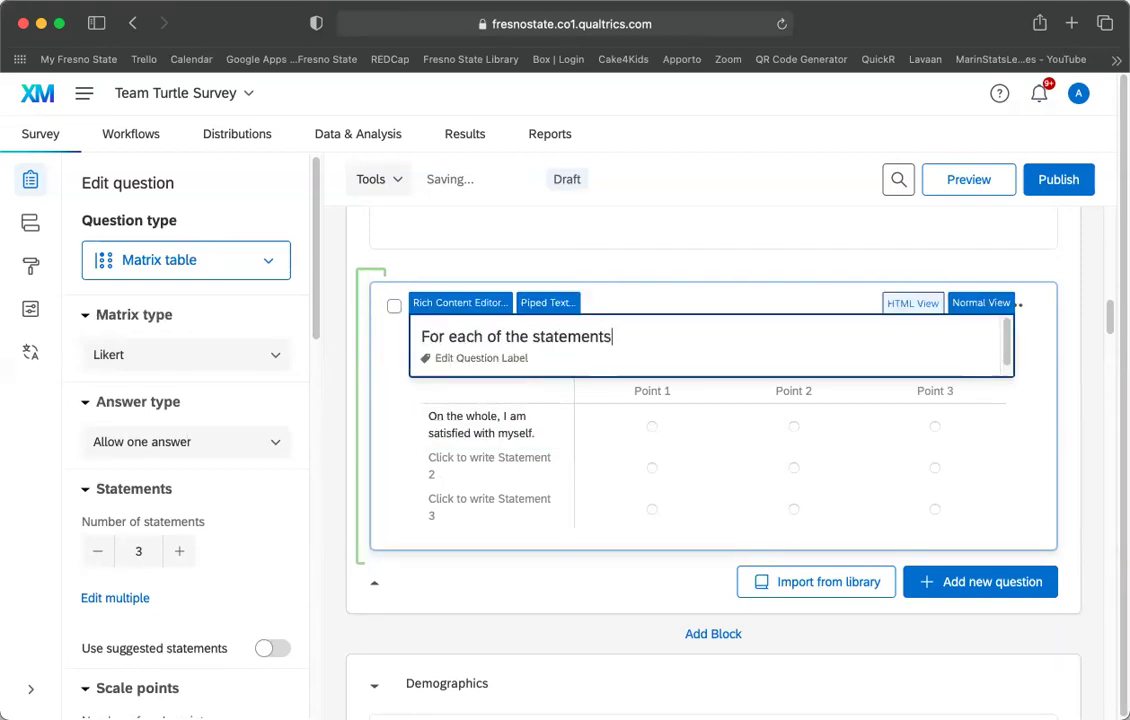
pyautogui.write(' bef')
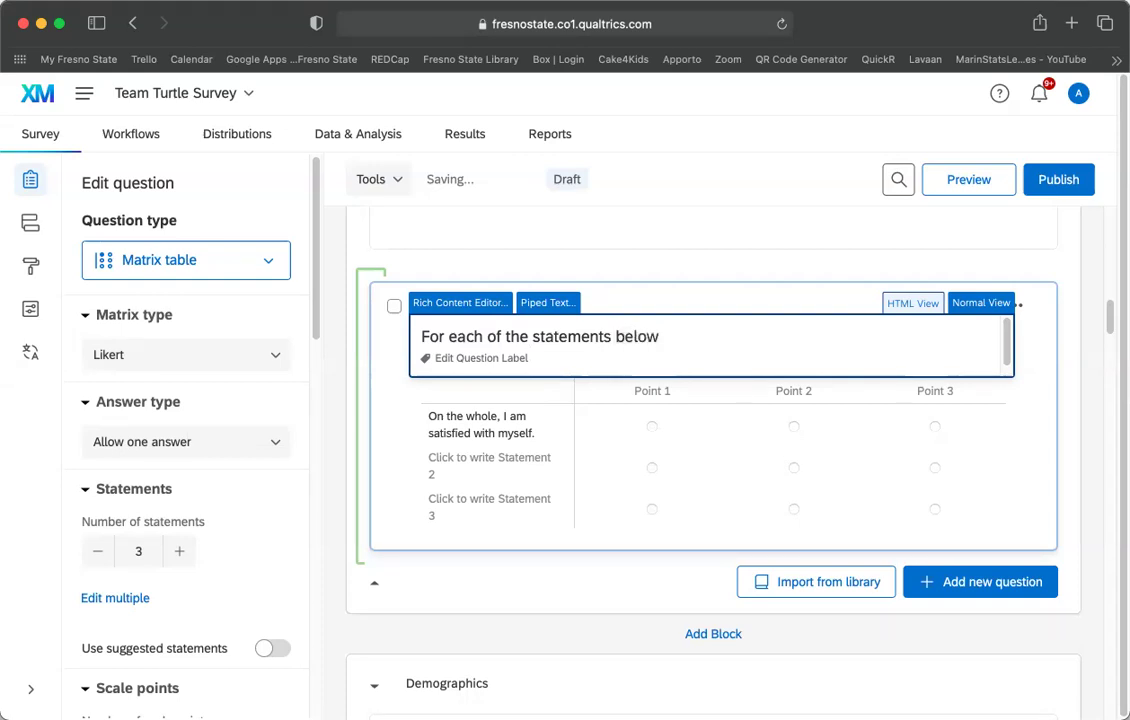
pyautogui.write('ow, state your level of ')
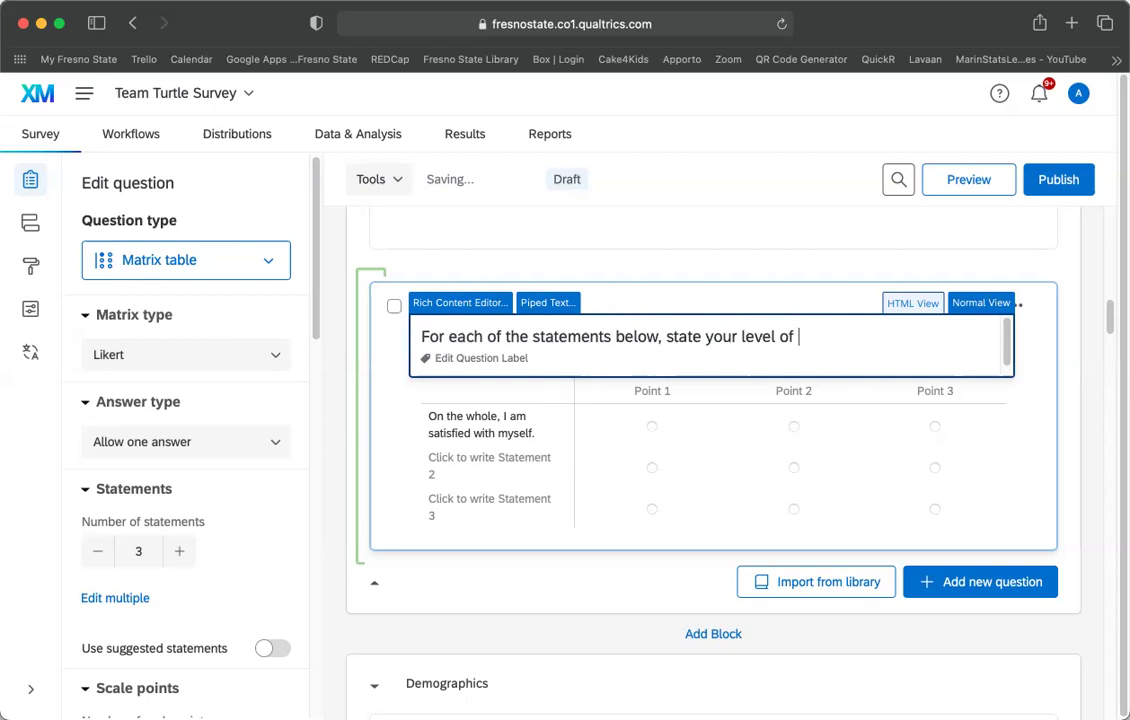
pyautogui.write('agreement.')
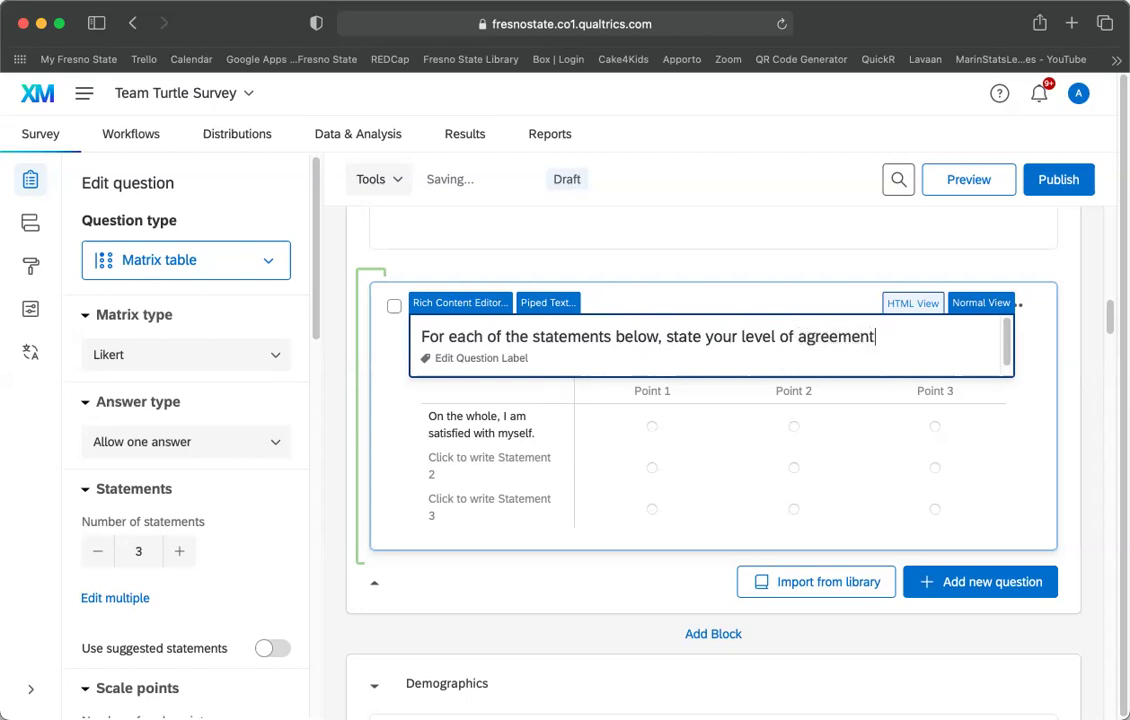
pyautogui.click(1087, 331)
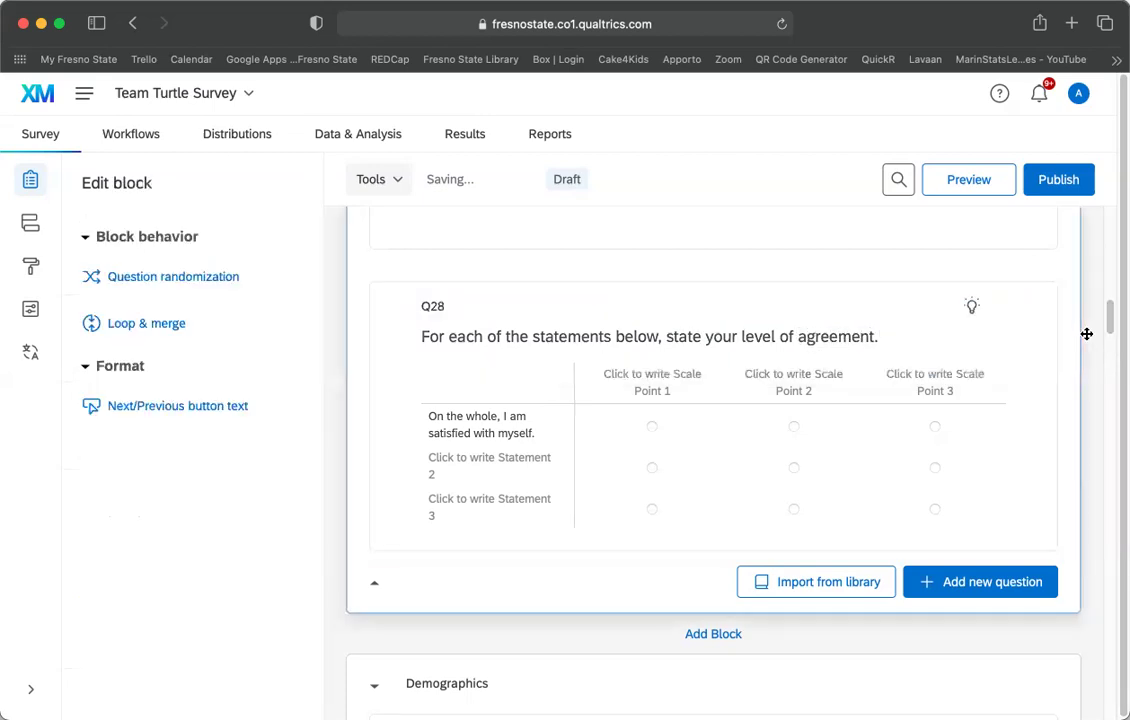
# Add two statement rows to the Q28 matrix, then remove them to return to three statements
pyautogui.click(650, 391)
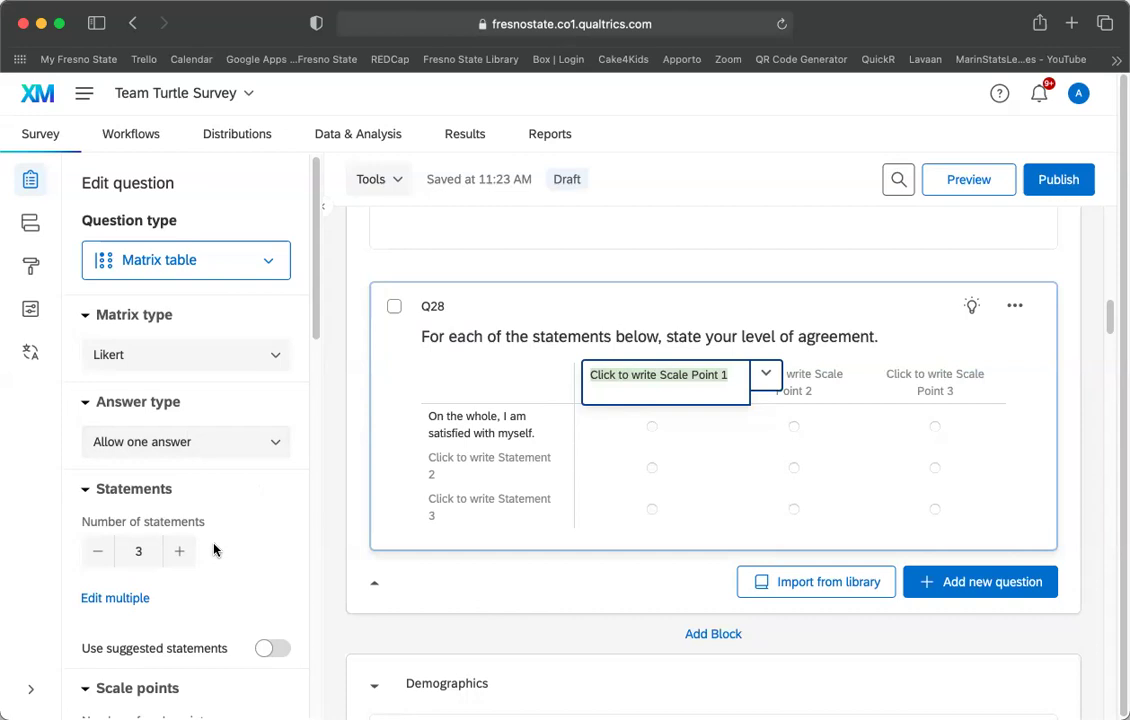
pyautogui.click(178, 553)
pyautogui.click(179, 555)
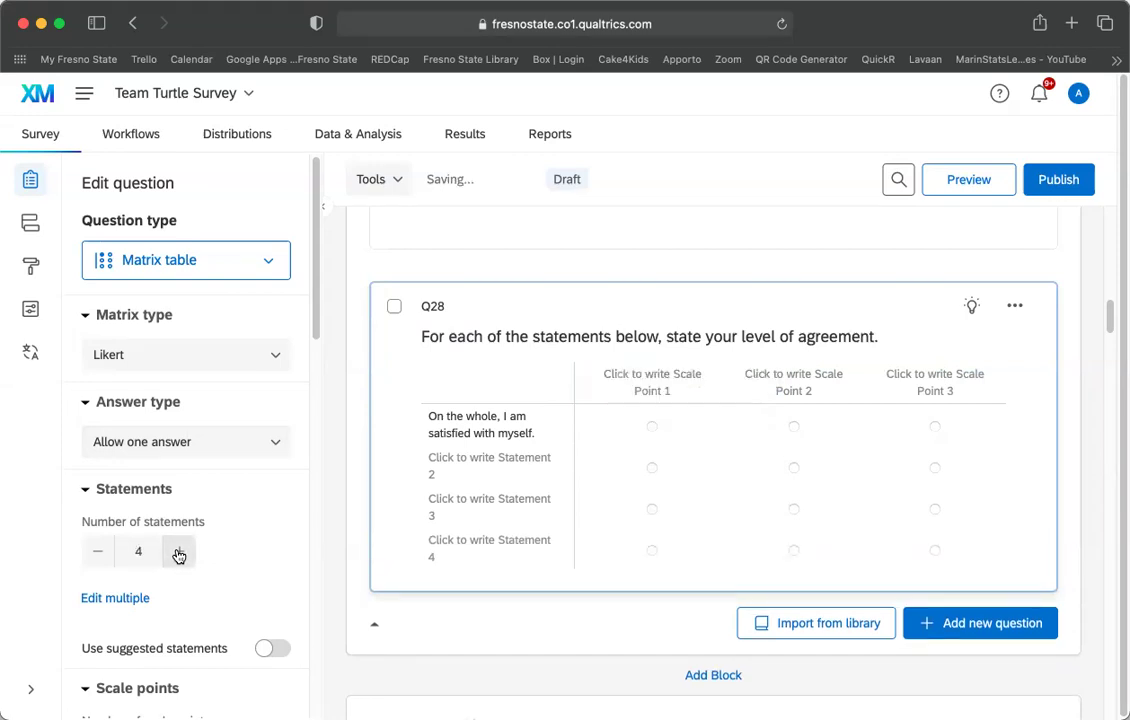
pyautogui.click(179, 555)
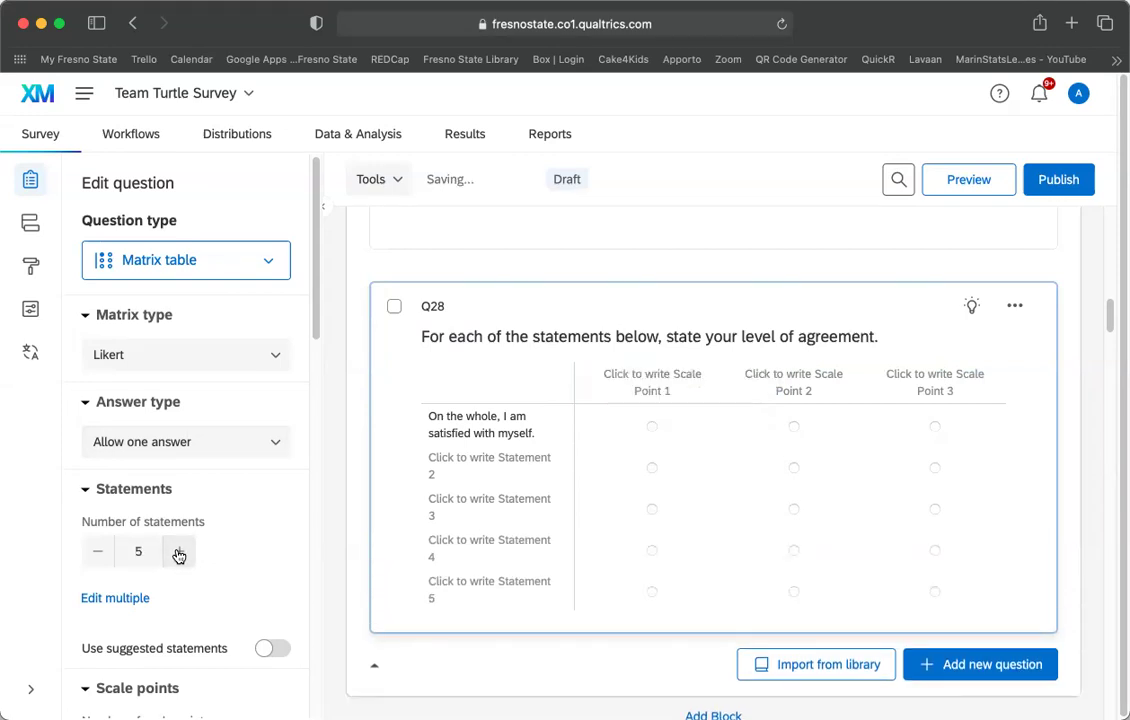
pyautogui.click(103, 552)
pyautogui.click(104, 553)
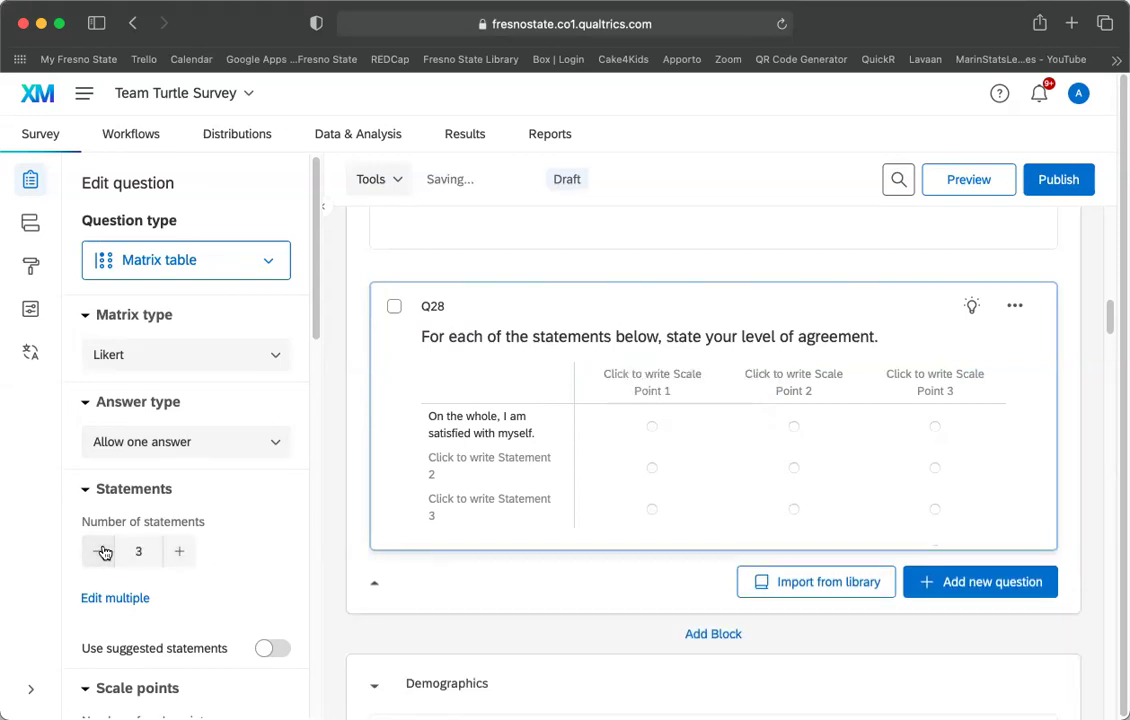
# Label scale point 1 'Strongly agree' and accept the suggested five-point scale ending at Strongly disagree
pyautogui.click(654, 392)
pyautogui.click(766, 375)
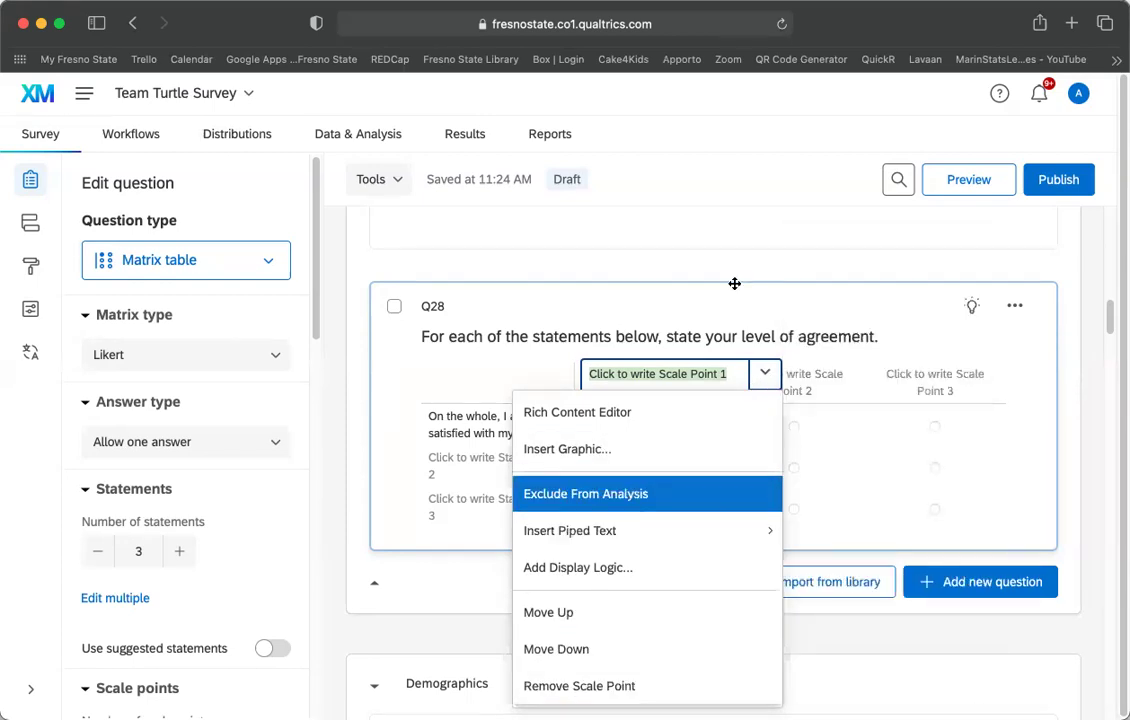
pyautogui.click(1055, 282)
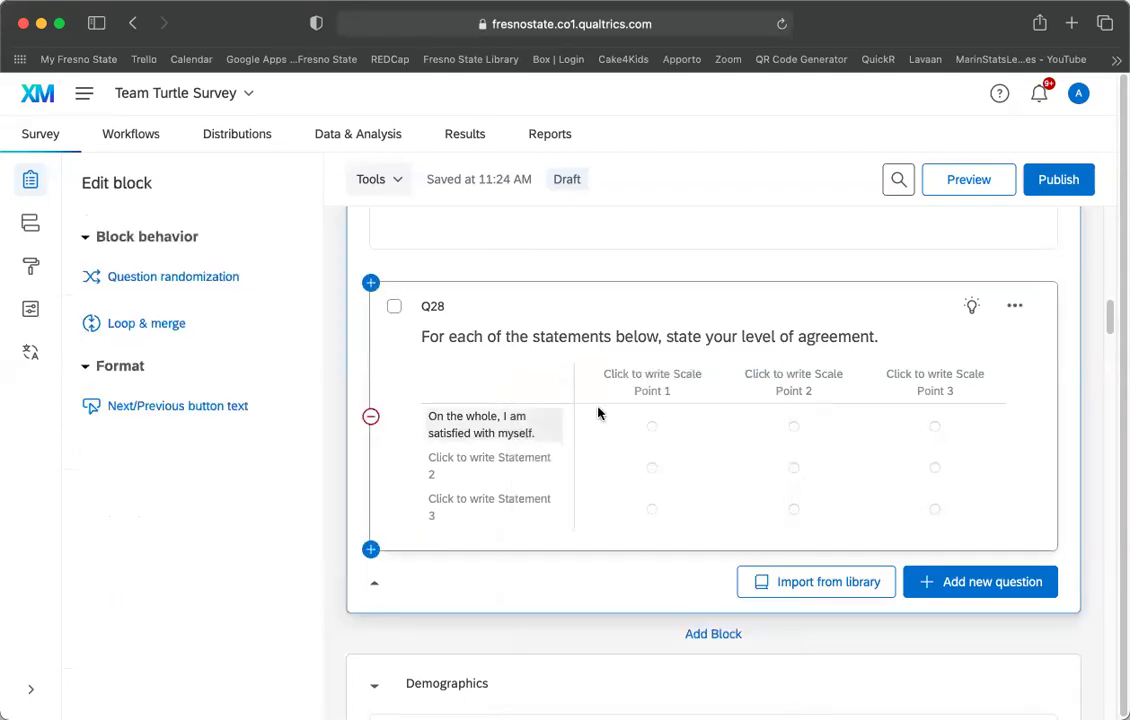
pyautogui.click(655, 386)
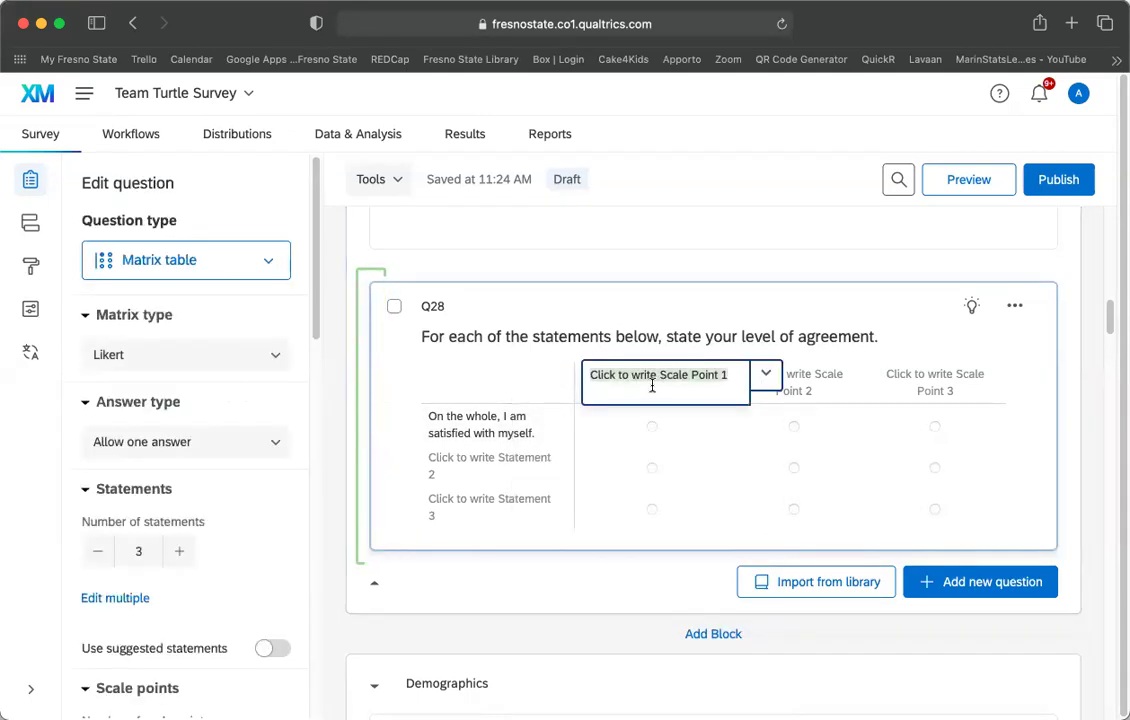
pyautogui.write('S')
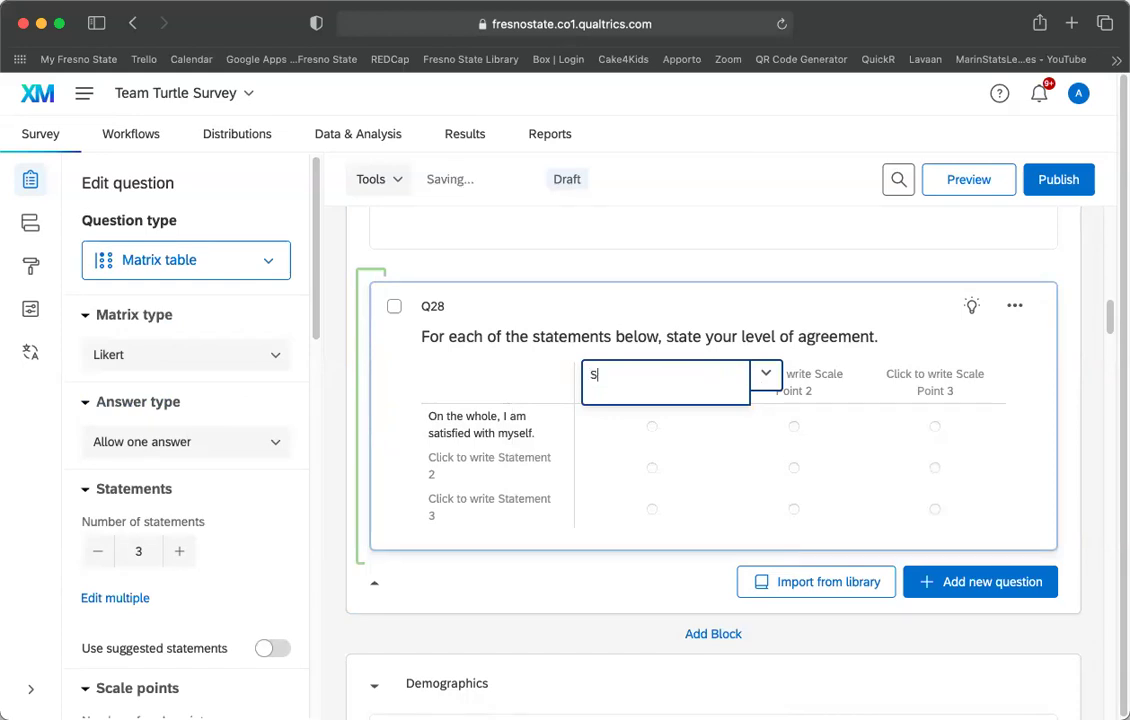
pyautogui.write('trongly agree')
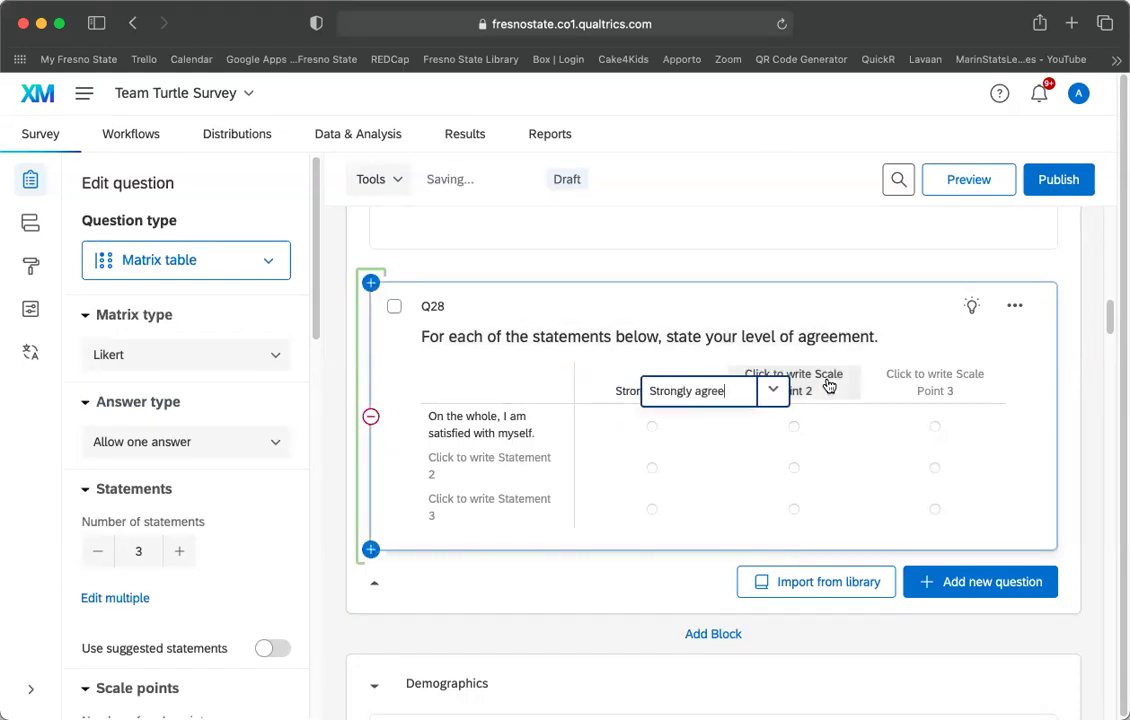
pyautogui.press('Return')
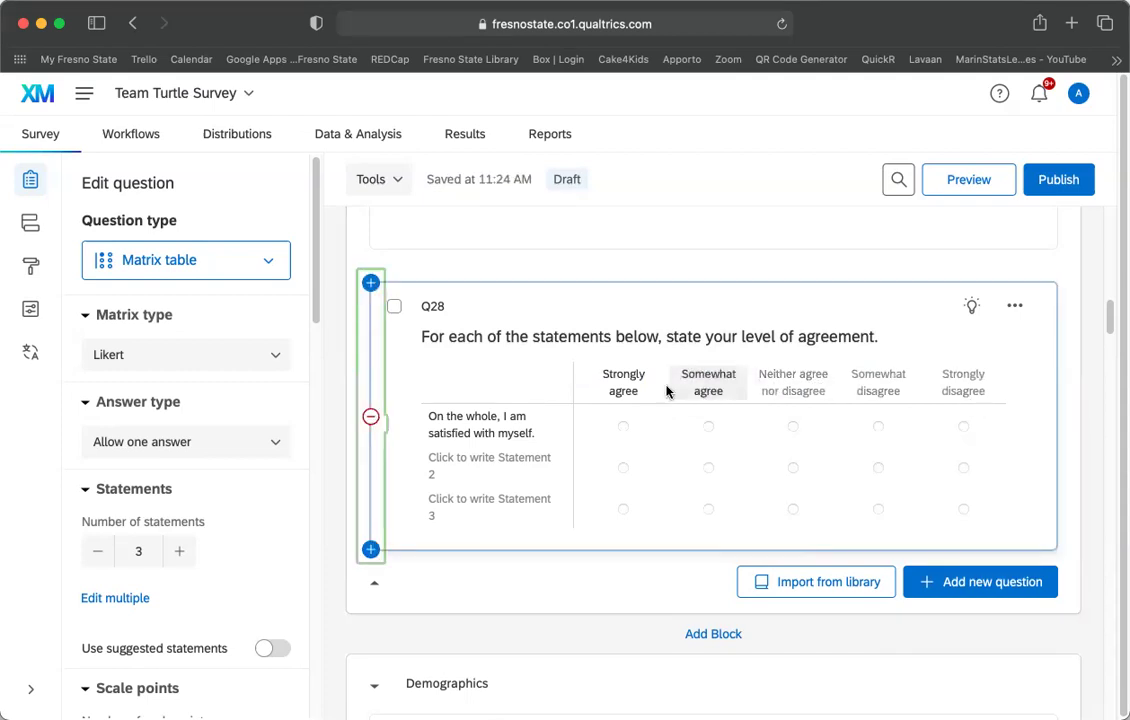
pyautogui.click(714, 395)
pyautogui.click(943, 392)
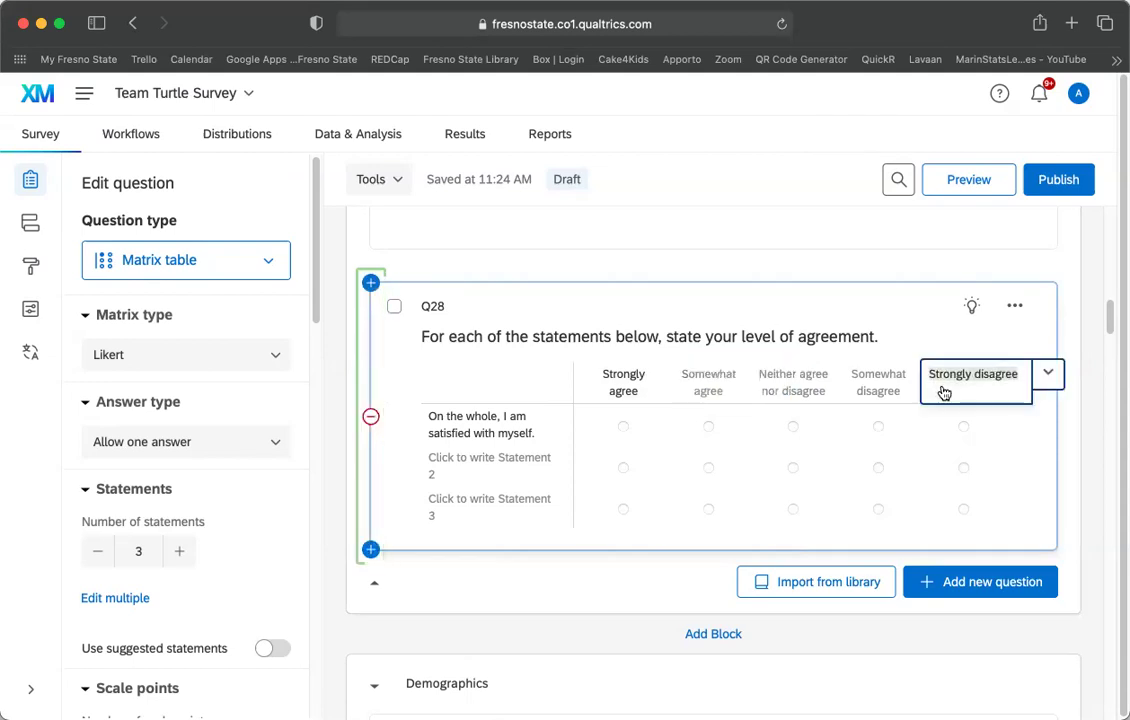
pyautogui.click(1081, 428)
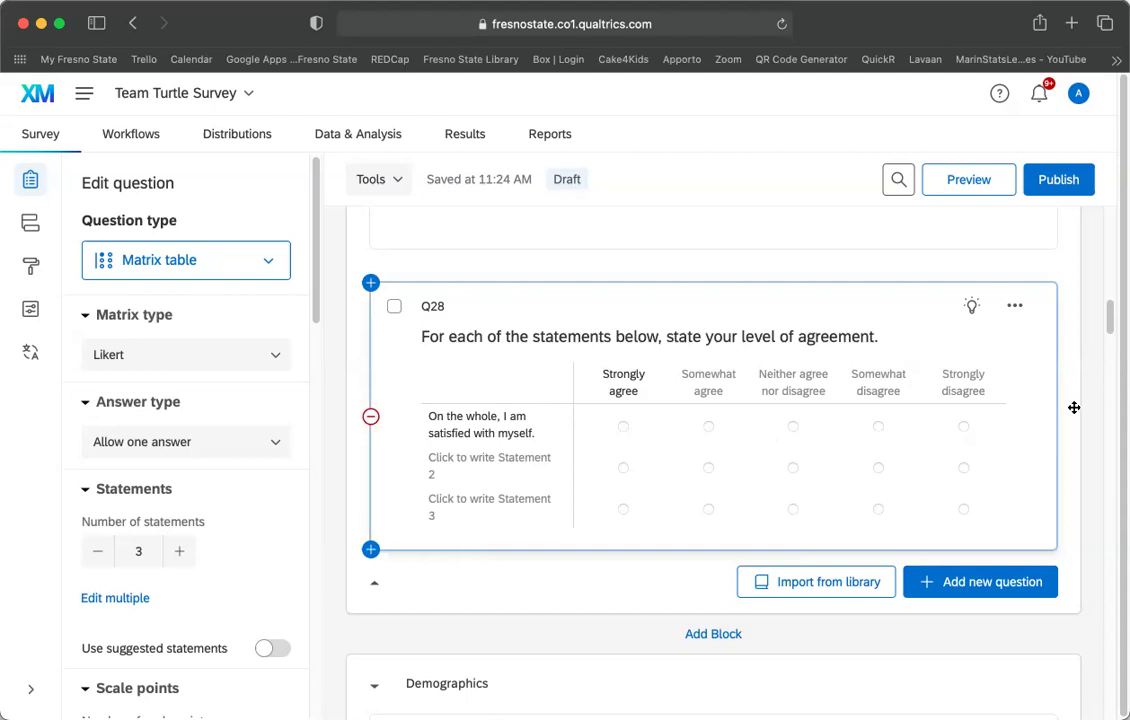
# Expand the Q28 matrix from three to five statement rows
pyautogui.click(460, 461)
pyautogui.click(462, 514)
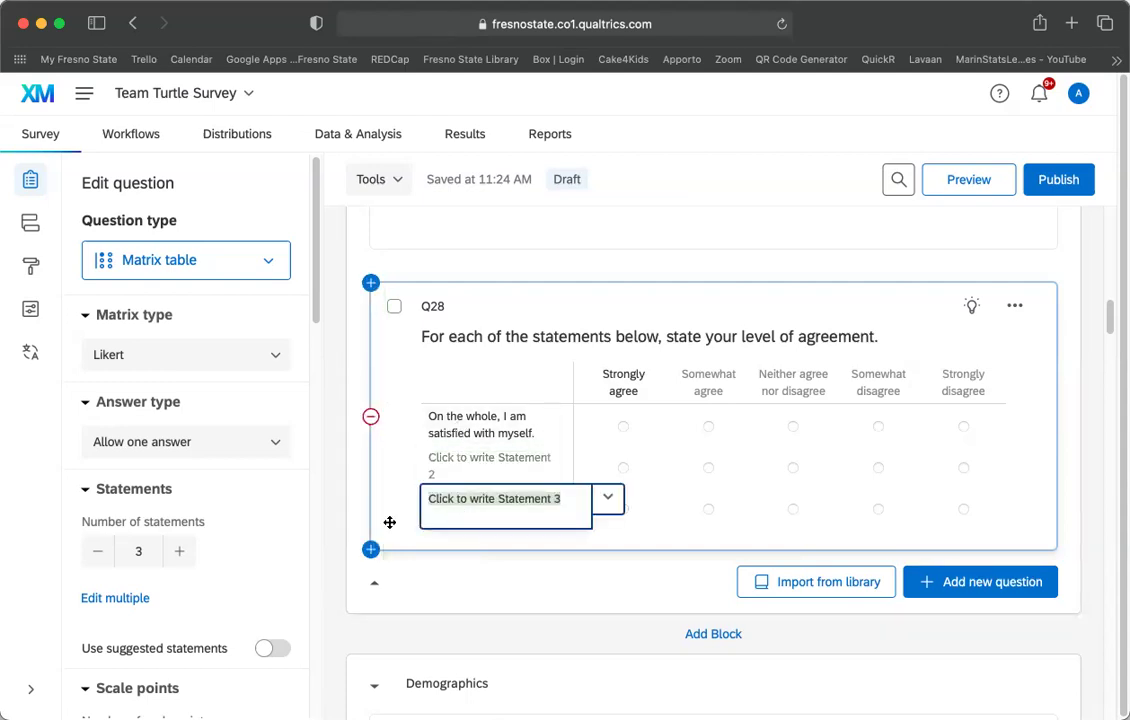
pyautogui.click(176, 552)
pyautogui.click(175, 553)
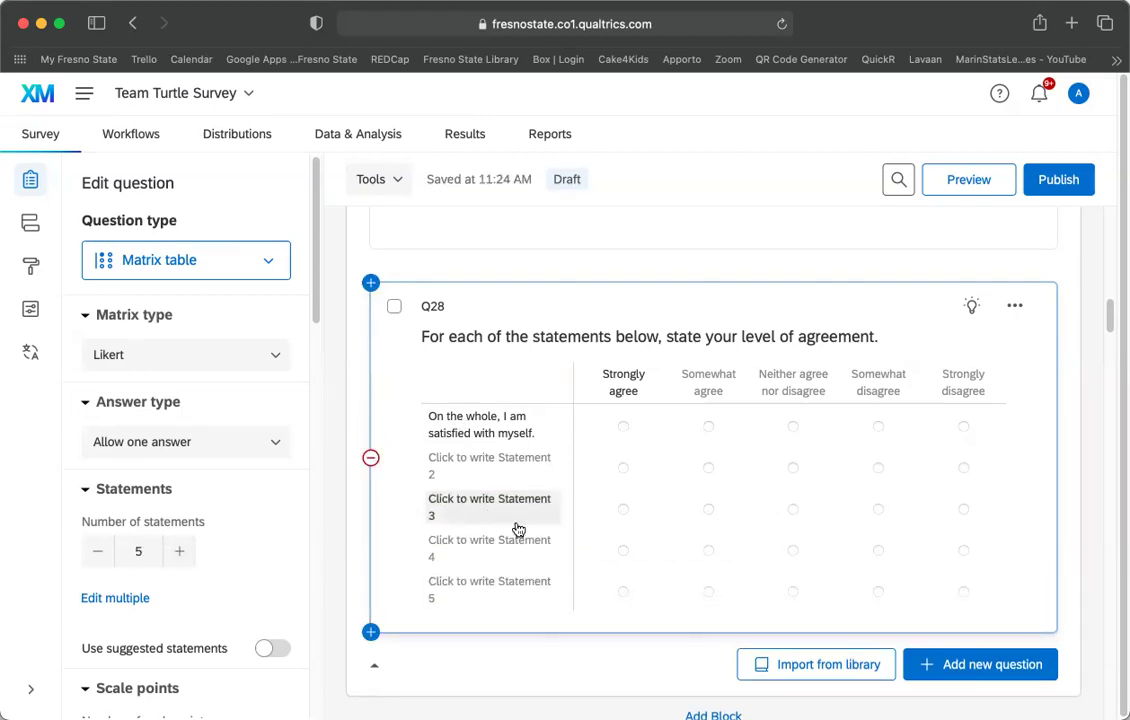
pyautogui.scroll(-2, 547, 469)
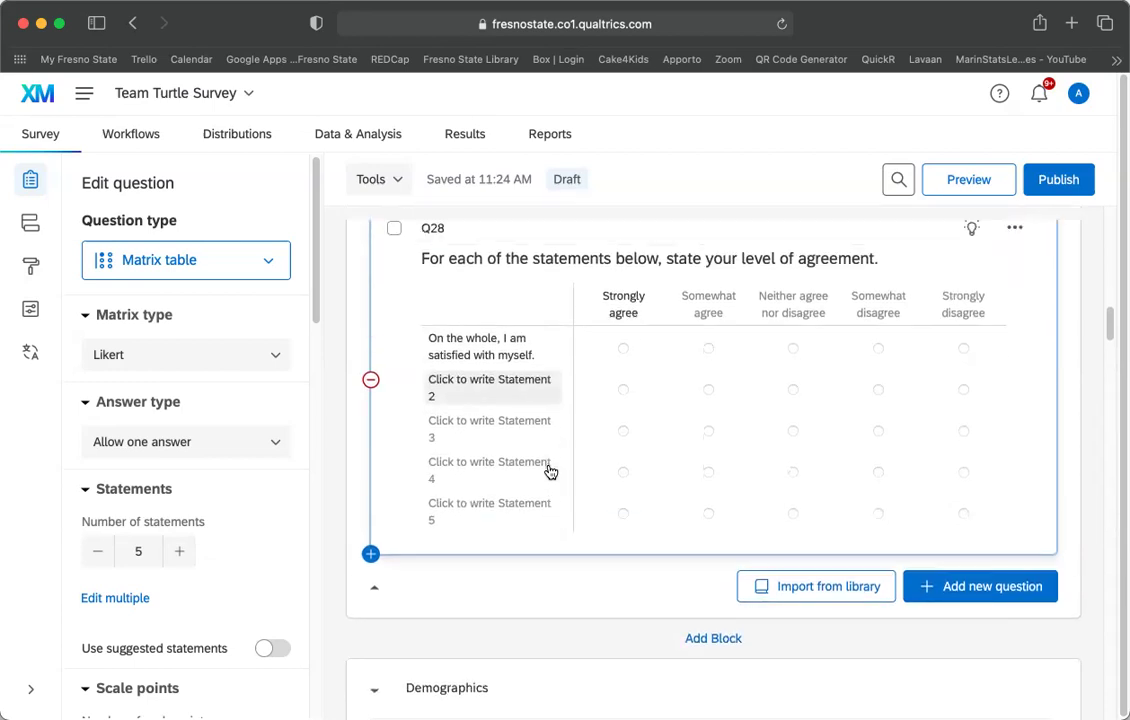
pyautogui.scroll(3, 548, 470)
pyautogui.scroll(-1, 548, 470)
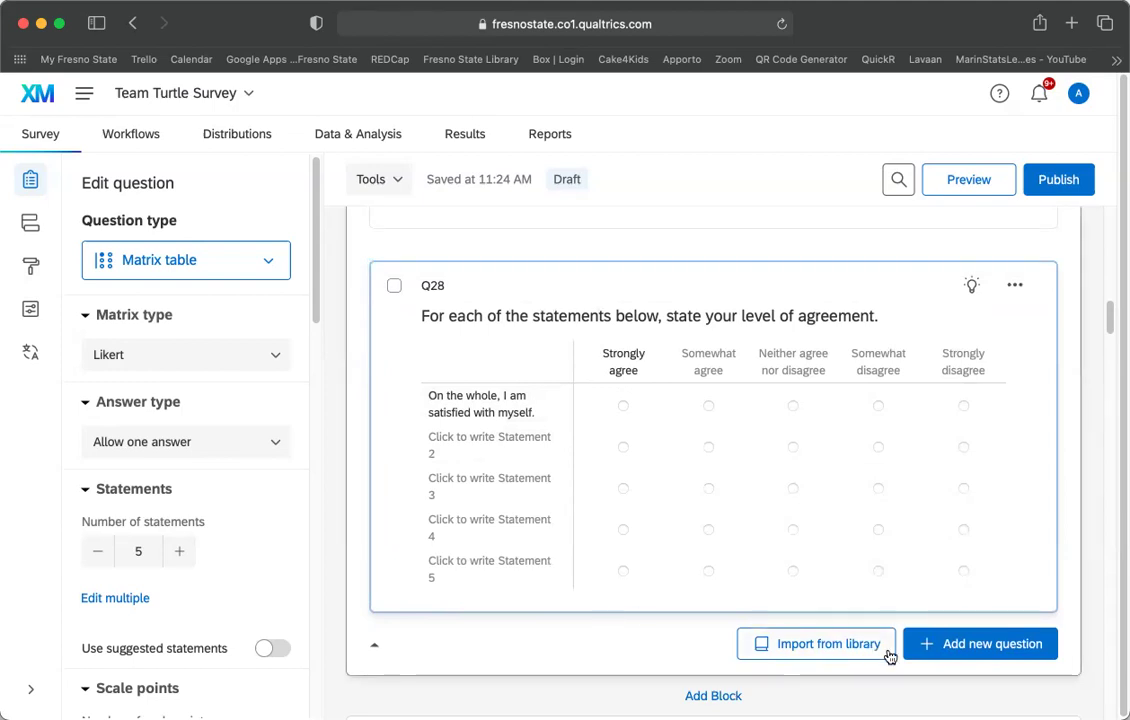
pyautogui.click(1010, 645)
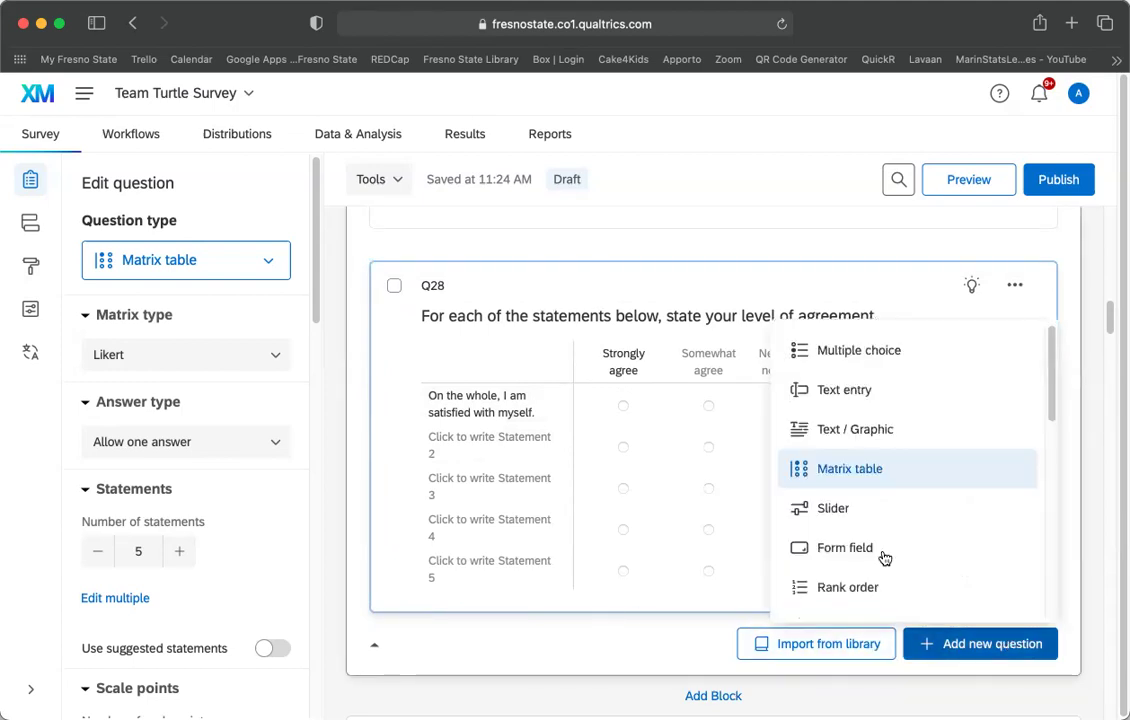
# Add slider question Q29 below the matrix and paste Q28's wording into its text
pyautogui.click(836, 509)
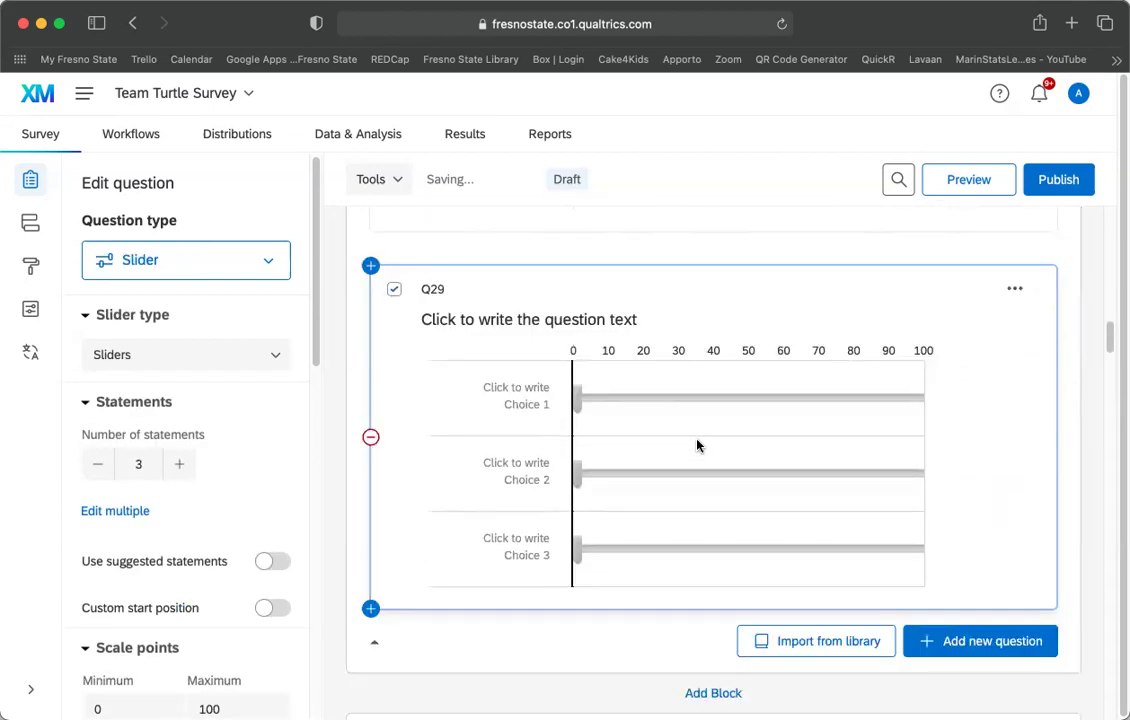
pyautogui.scroll(5, 502, 427)
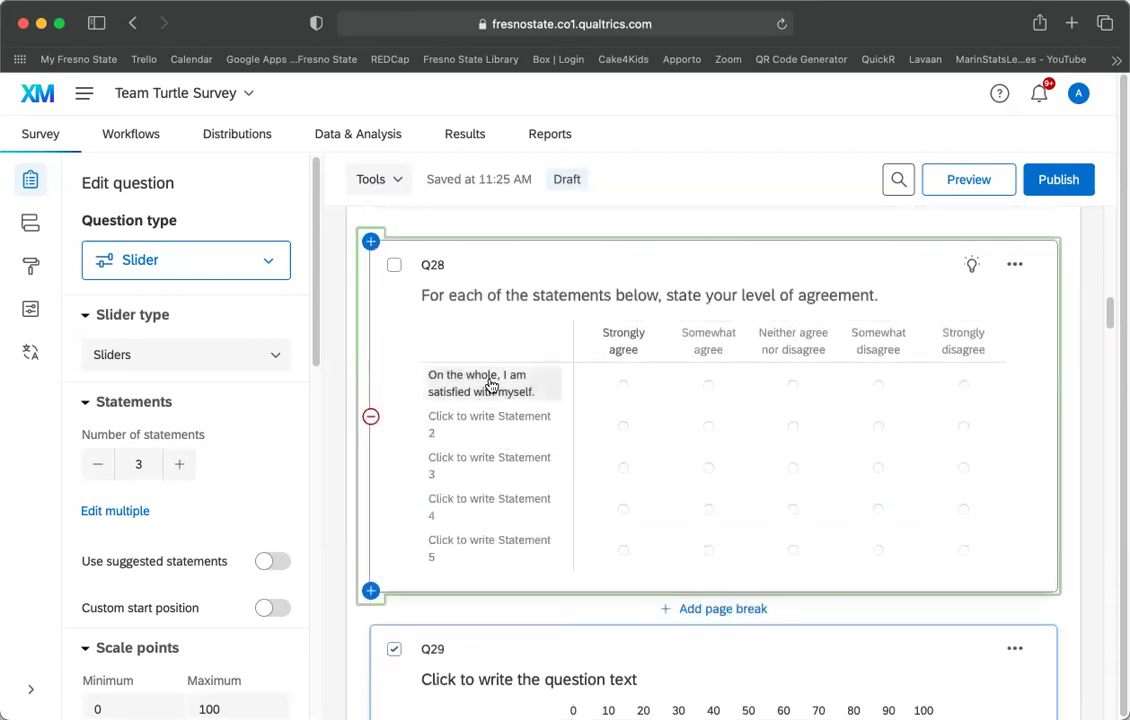
pyautogui.click(493, 297)
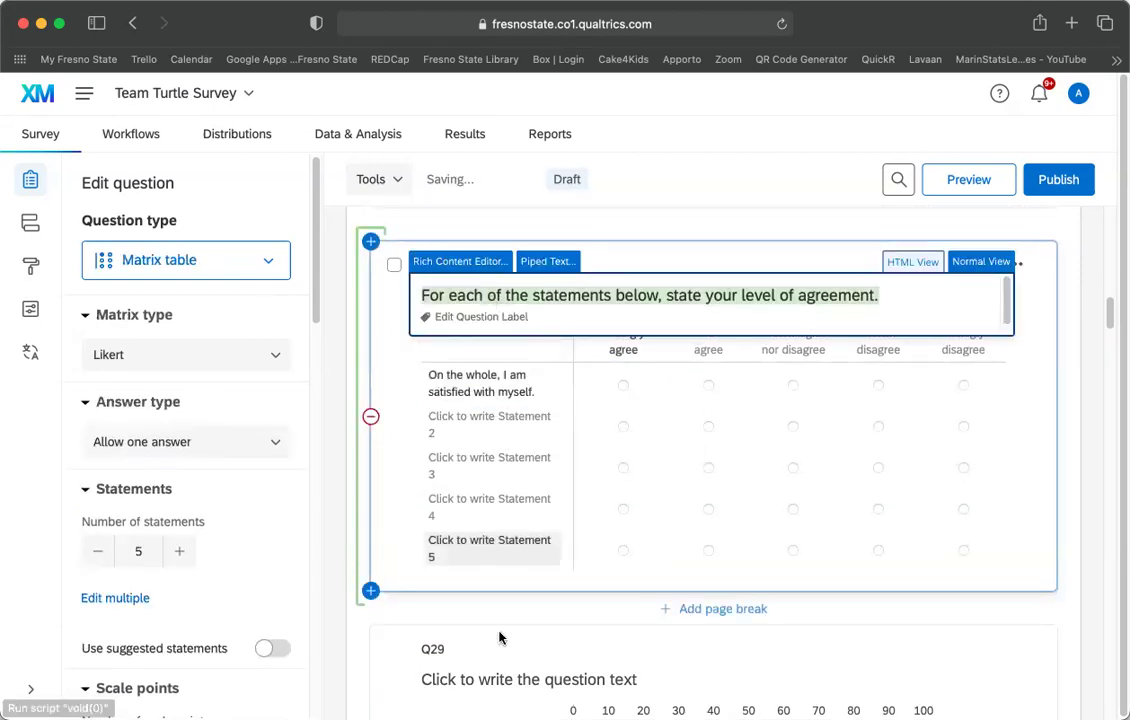
pyautogui.click(470, 678)
pyautogui.write('For each of the statements below, state your level of agreement.')
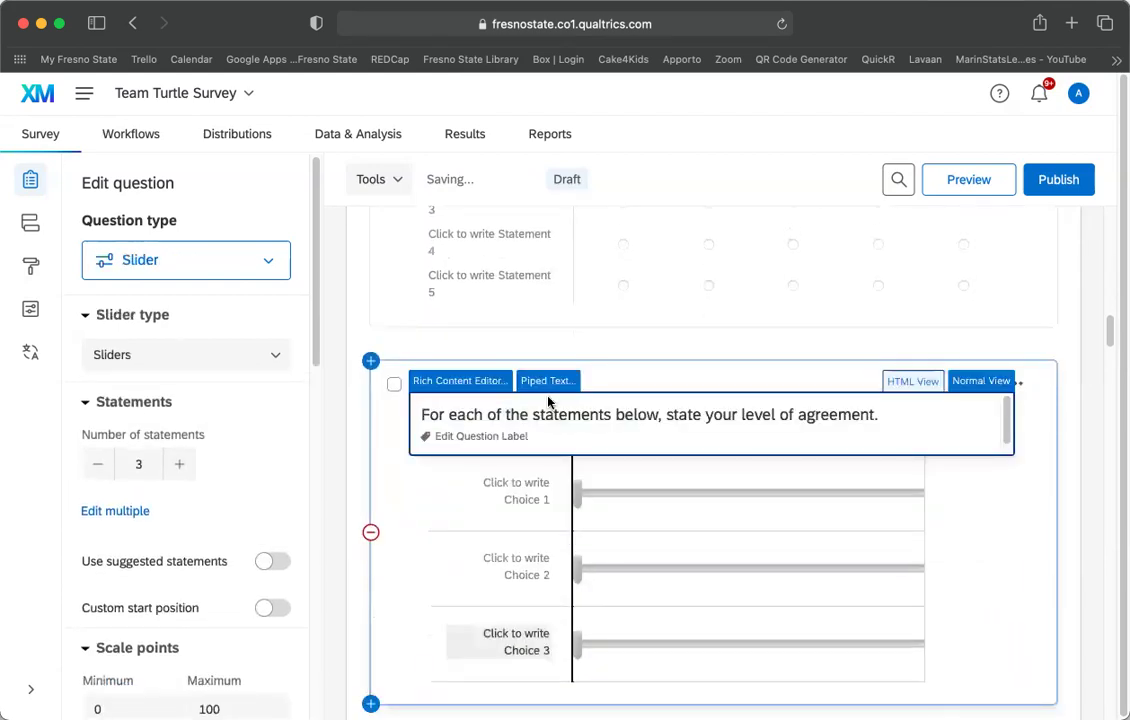
pyautogui.click(1072, 563)
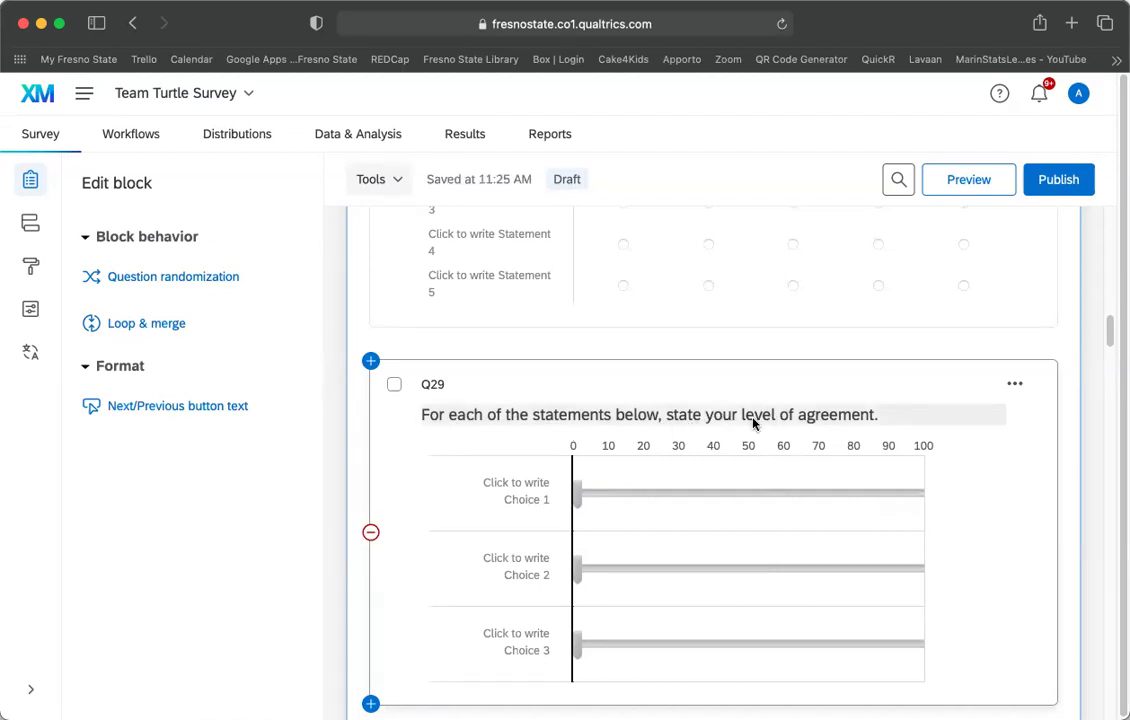
# Replace the closing phrase of Q29's text with 'identify how much you agree'
pyautogui.click(709, 418)
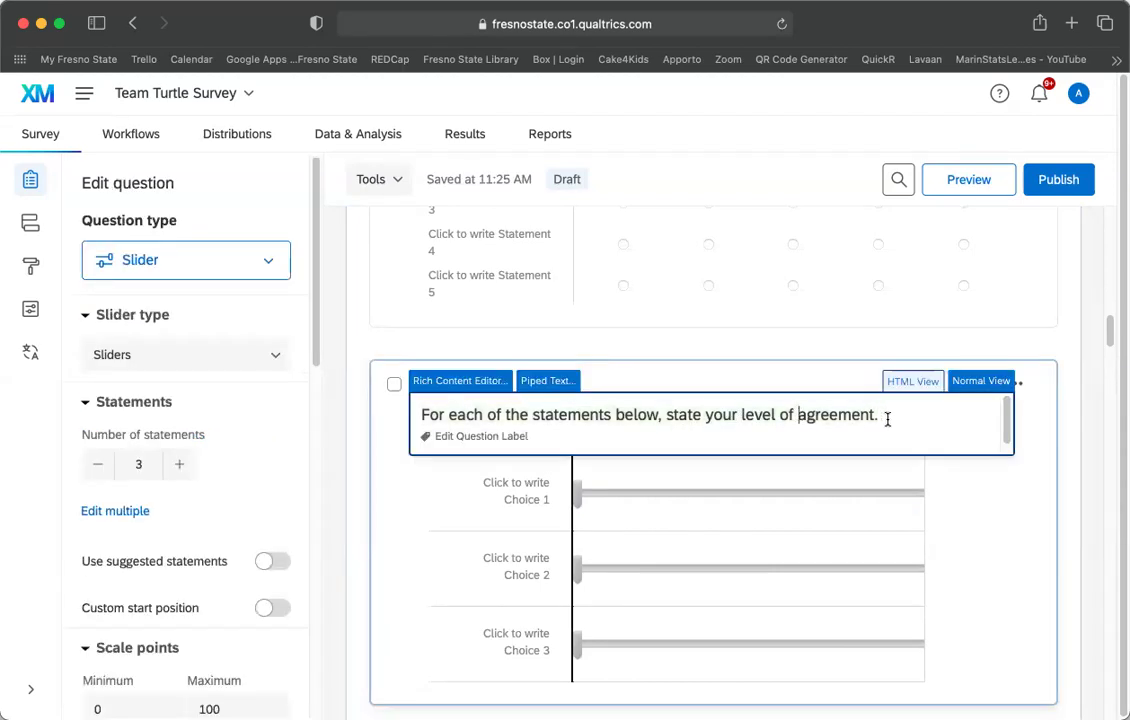
pyautogui.moveTo(895, 416); pyautogui.dragTo(666, 418)
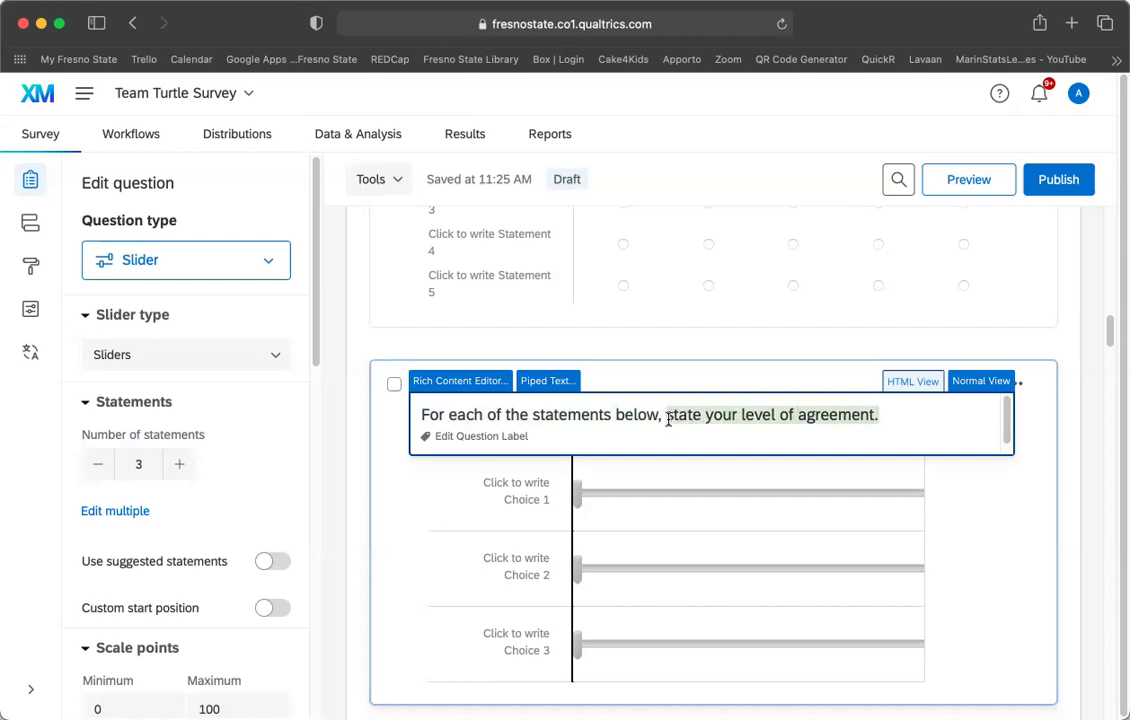
pyautogui.press('BackSpace')
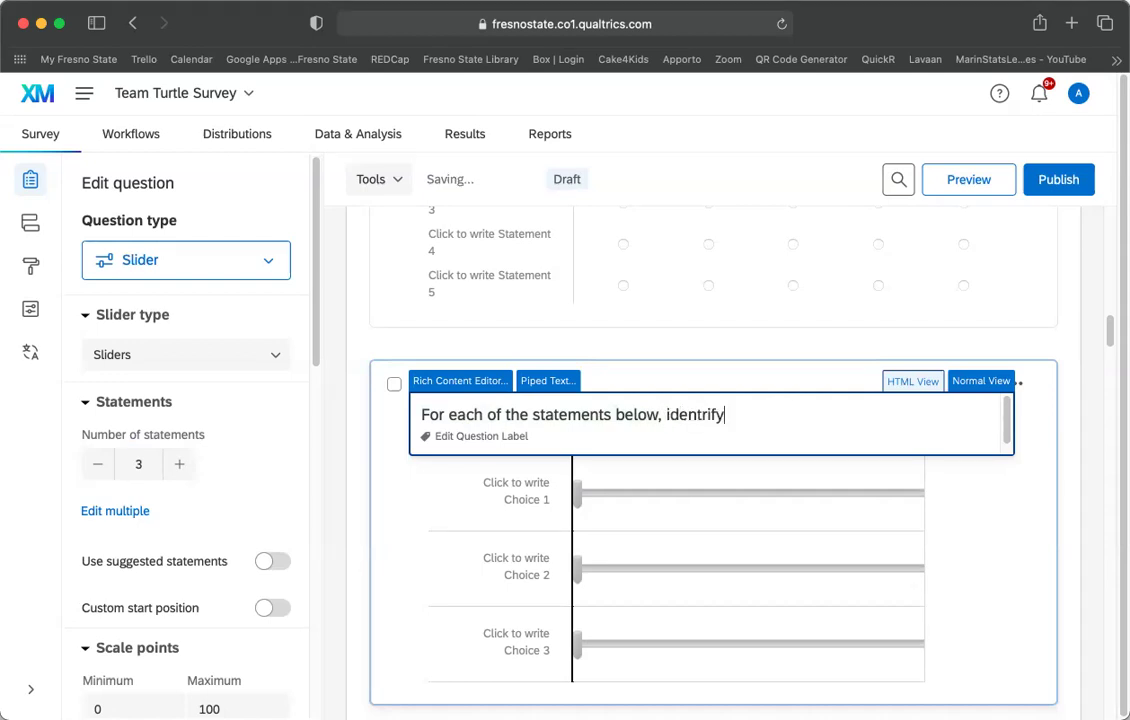
pyautogui.write('identify ')
pyautogui.write('how much y')
pyautogui.press('BackSpace')
pyautogui.write('uch you agaib')
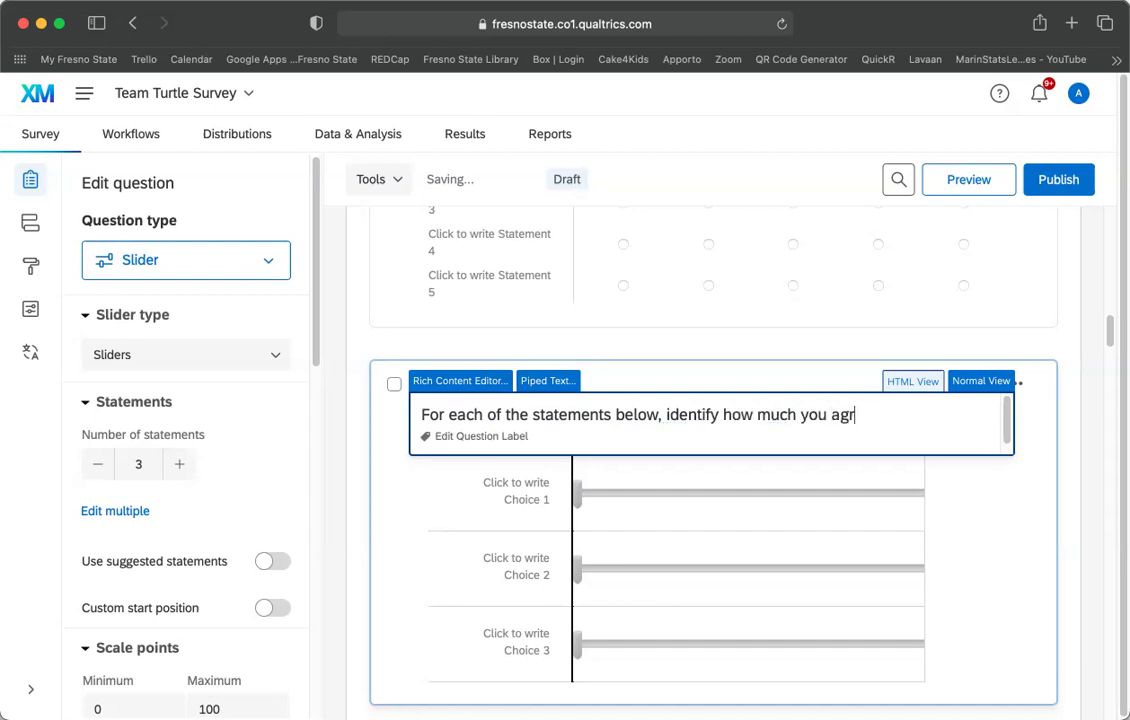
# Paste into Q29's first slider statement, then undo that paste
pyautogui.click(1082, 460)
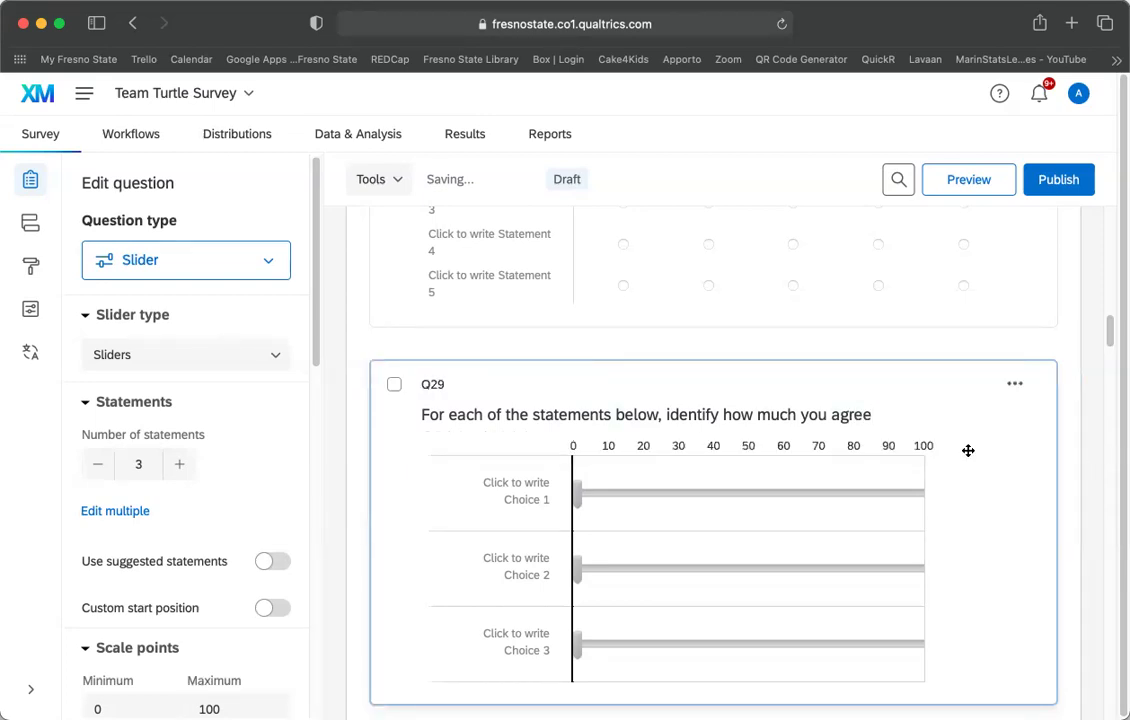
pyautogui.click(512, 501)
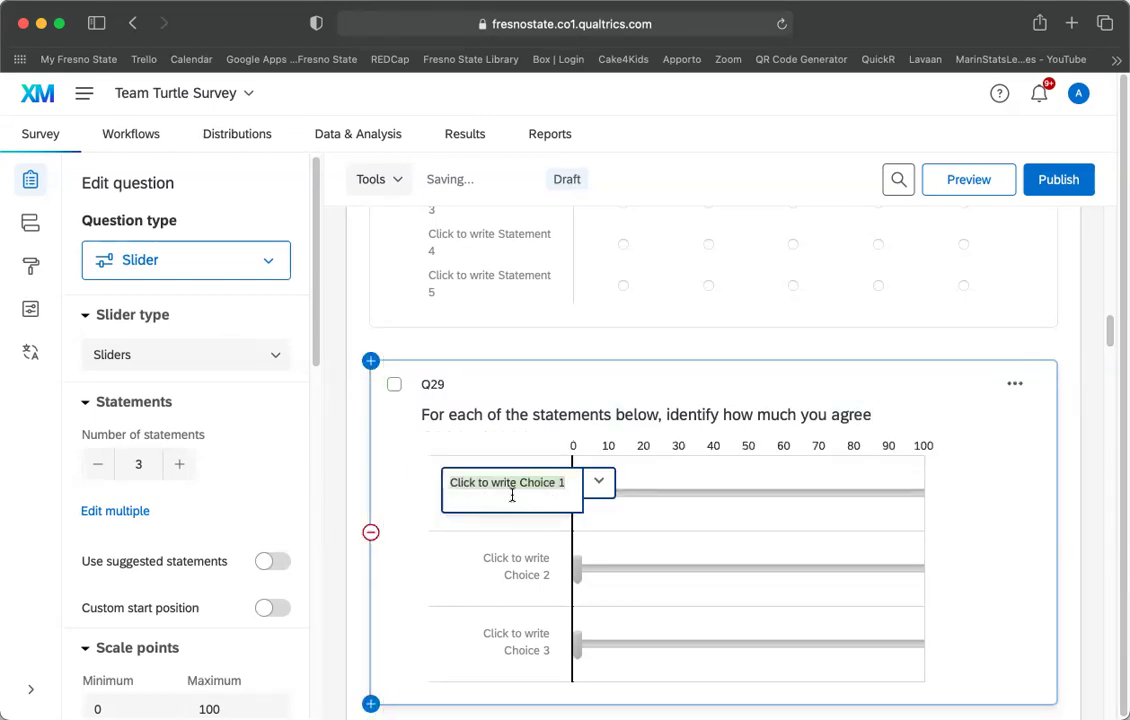
pyautogui.write('For each of the statements below, state your level of agreement.')
pyautogui.press('super+z')
pyautogui.click(999, 439)
# Copy 'On the whole, I am satisfied with myself.' from Q28 into Q29's first statement, deleting leftover placeholder text
pyautogui.scroll(4, 716, 335)
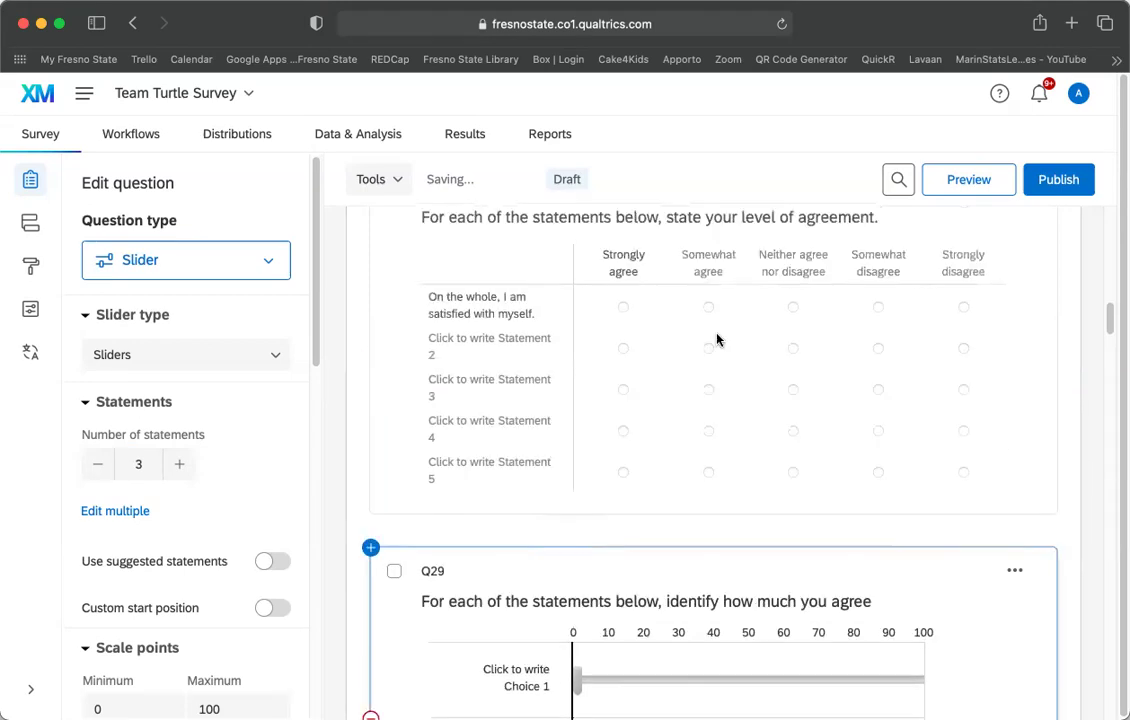
pyautogui.click(494, 322)
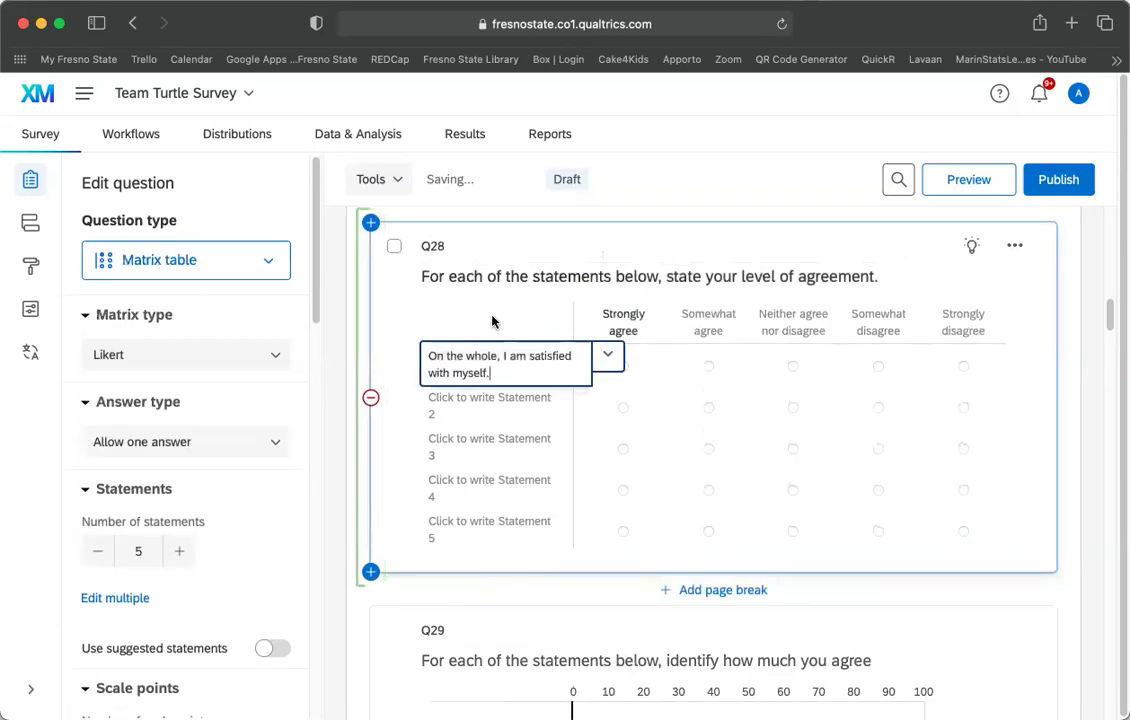
pyautogui.tripleClick(487, 360)
pyautogui.press('super+c')
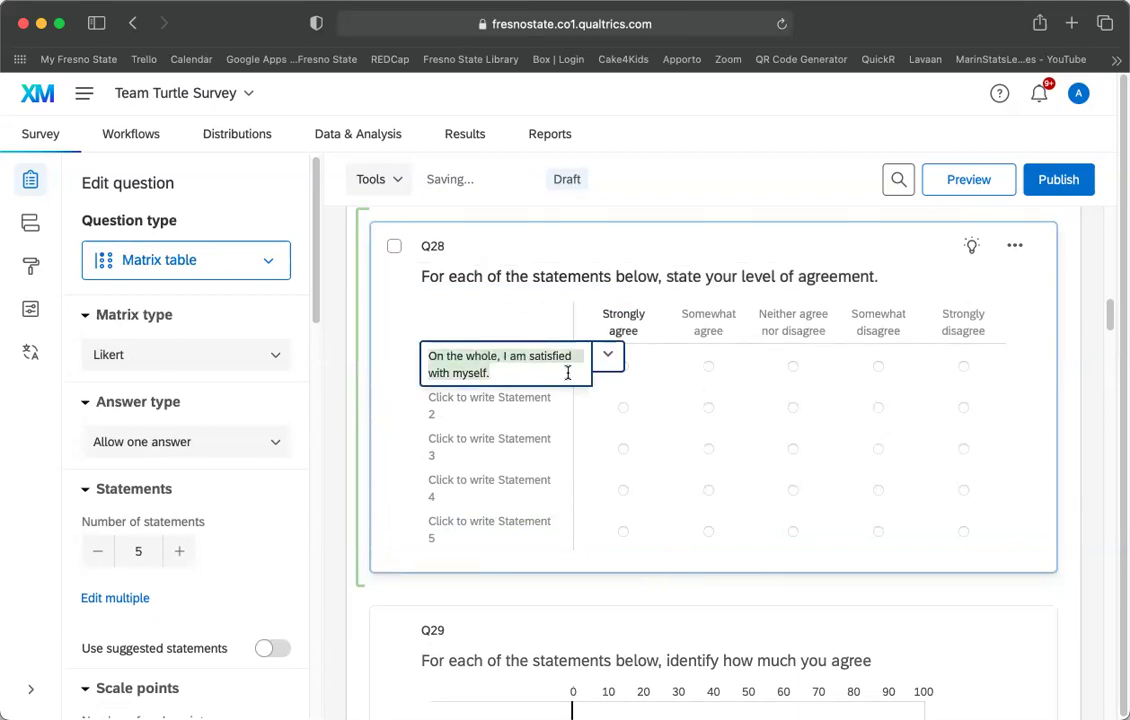
pyautogui.scroll(-5, 570, 505)
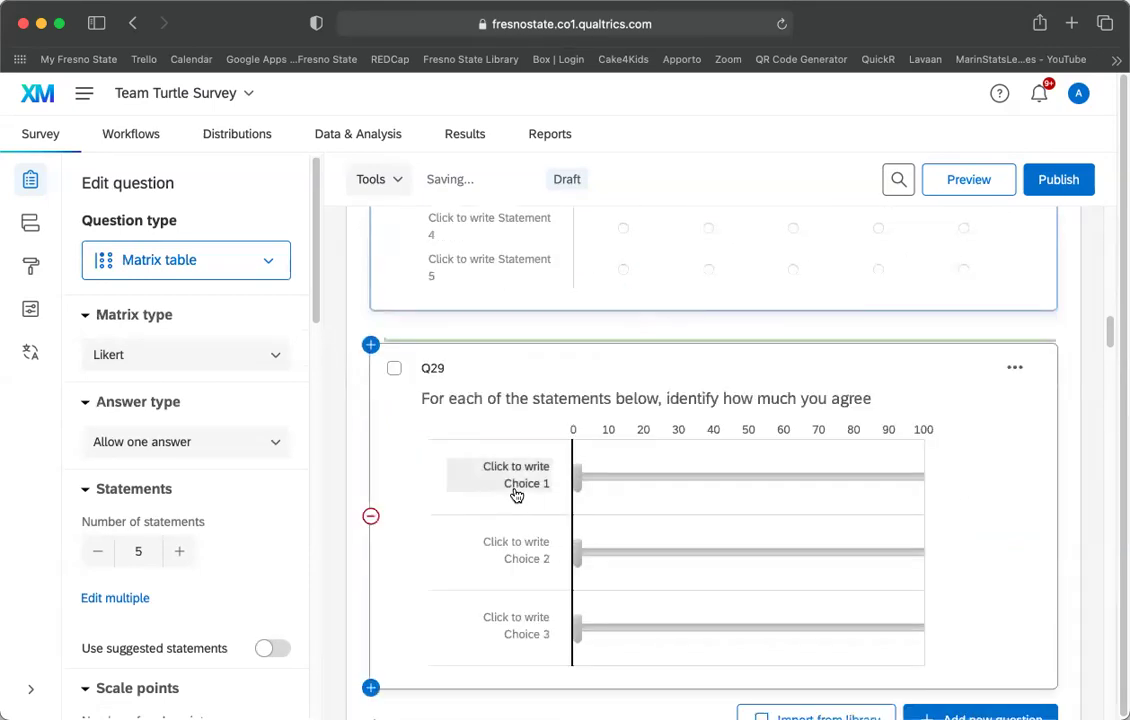
pyautogui.click(516, 495)
pyautogui.press('super+v')
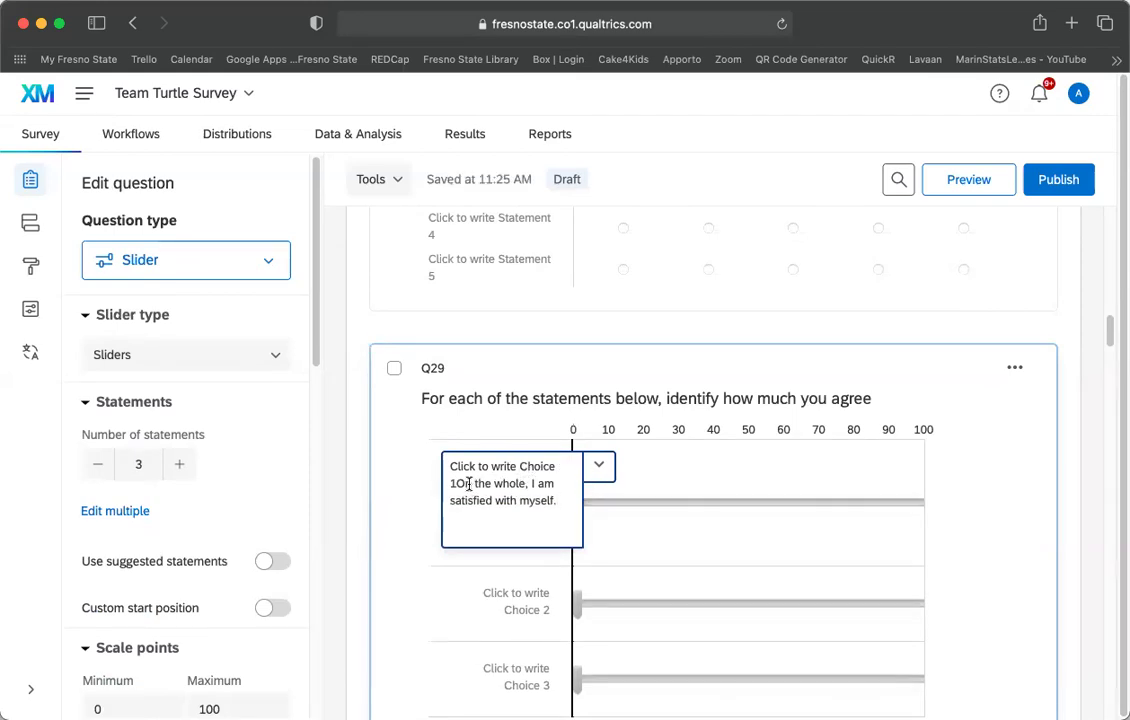
pyautogui.moveTo(463, 484)
pyautogui.mouseDown()
pyautogui.moveTo(449, 466)
pyautogui.moveTo(454, 480)
pyautogui.mouseUp()
pyautogui.press('BackSpace')
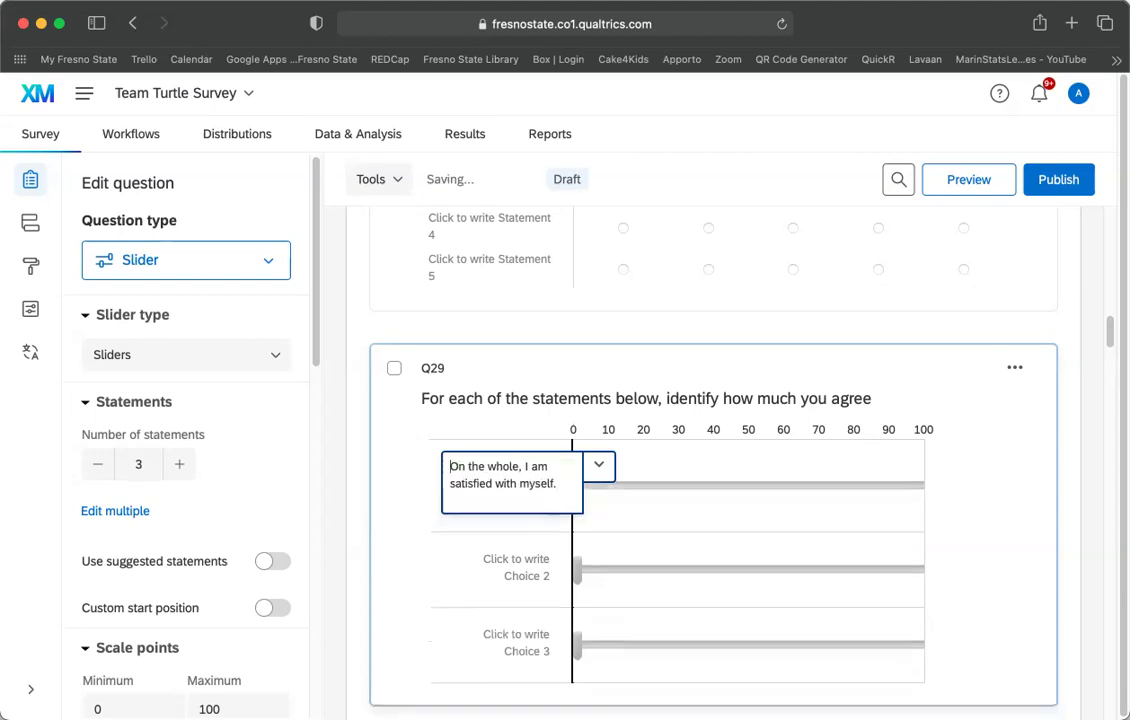
pyautogui.click(997, 472)
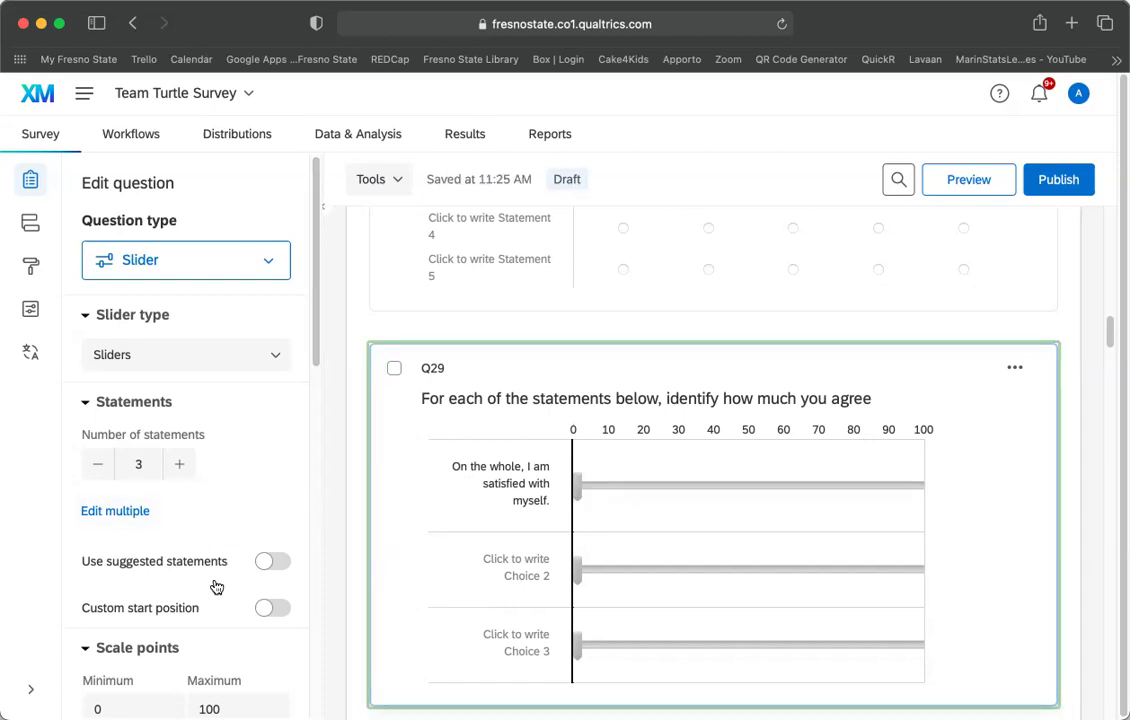
# Turn Use suggested statements on for Q29, then off again
pyautogui.click(266, 567)
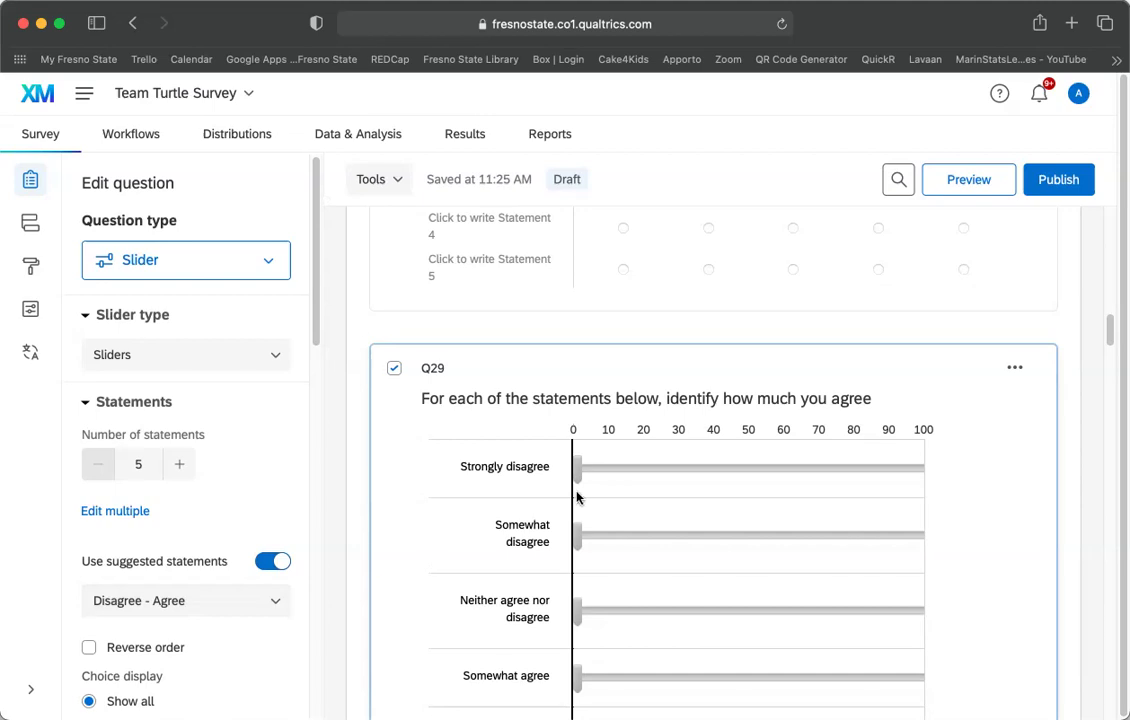
pyautogui.scroll(-2, 716, 445)
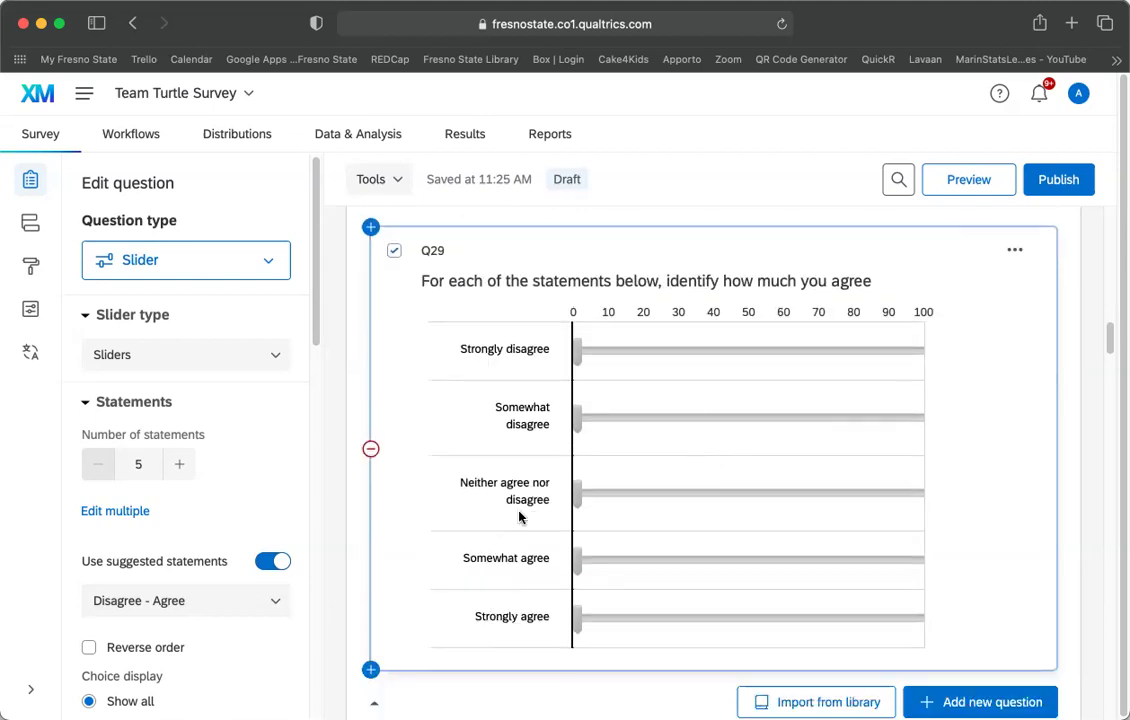
pyautogui.click(273, 563)
pyautogui.scroll(-3, 190, 540)
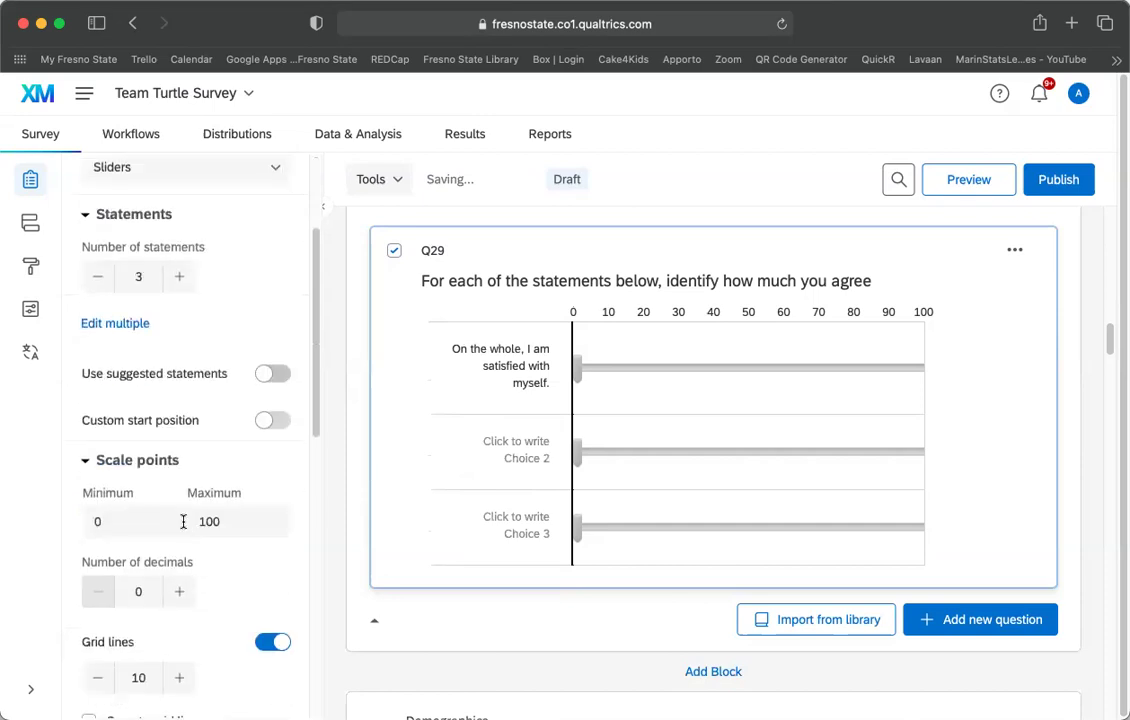
pyautogui.scroll(-2, 183, 521)
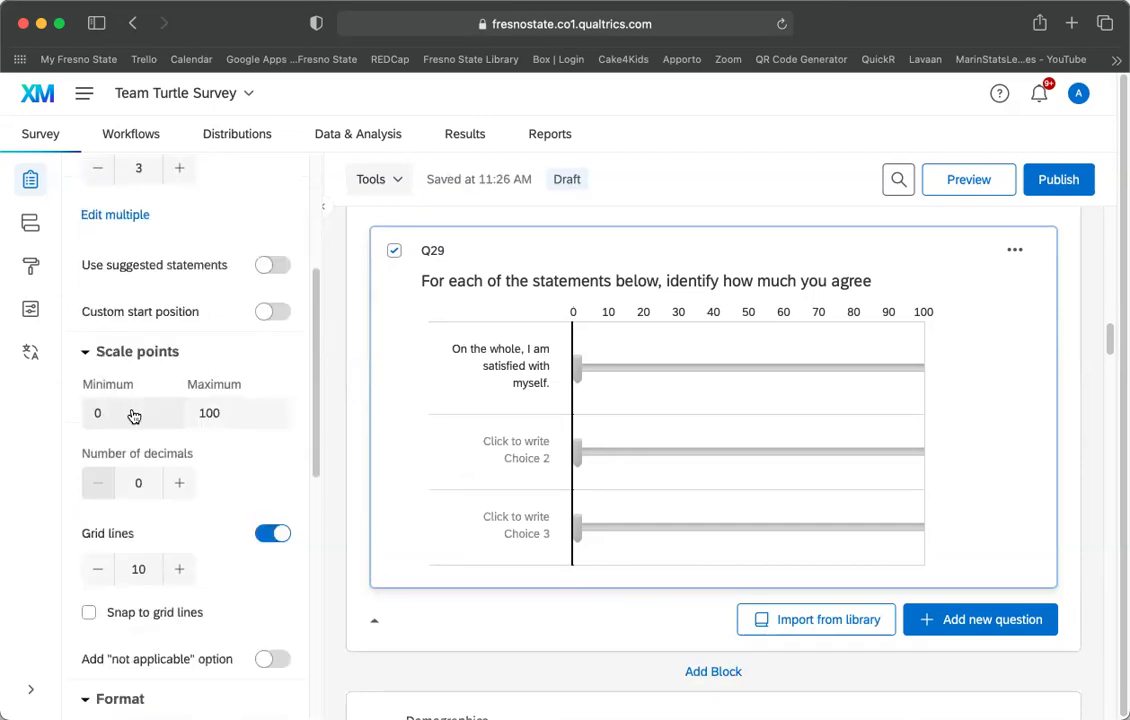
# Set the Q29 slider's minimum to 1 and maximum to 10
pyautogui.click(133, 412)
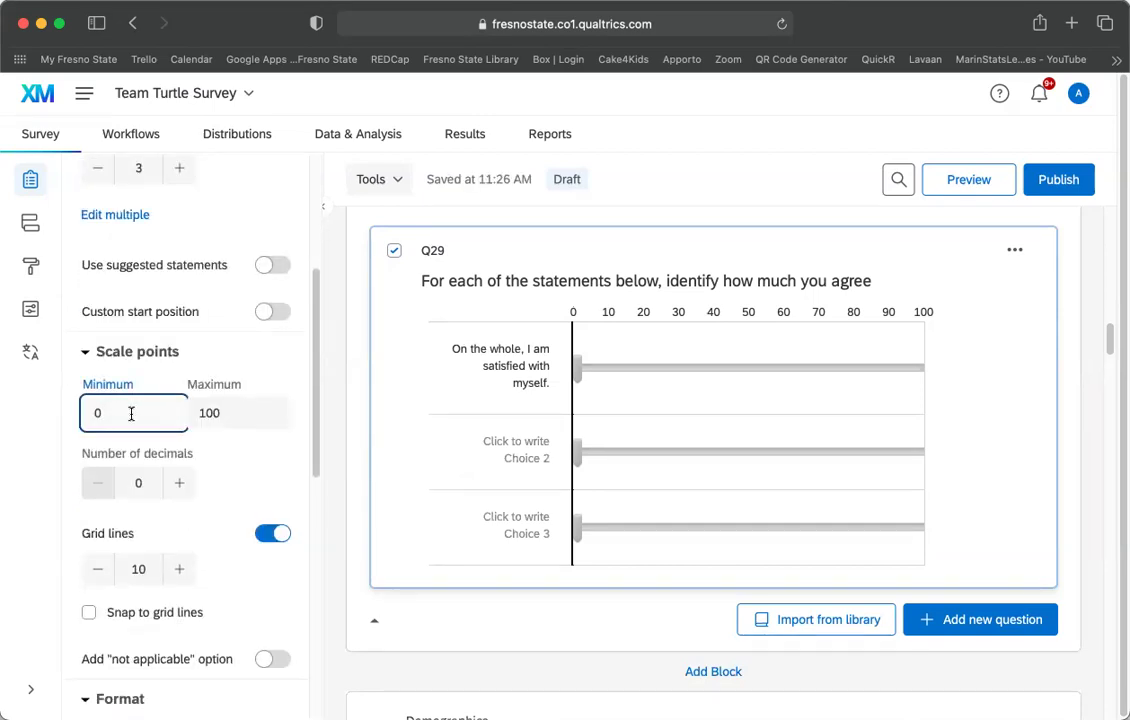
pyautogui.press('BackSpace')
pyautogui.write('1')
pyautogui.click(232, 411)
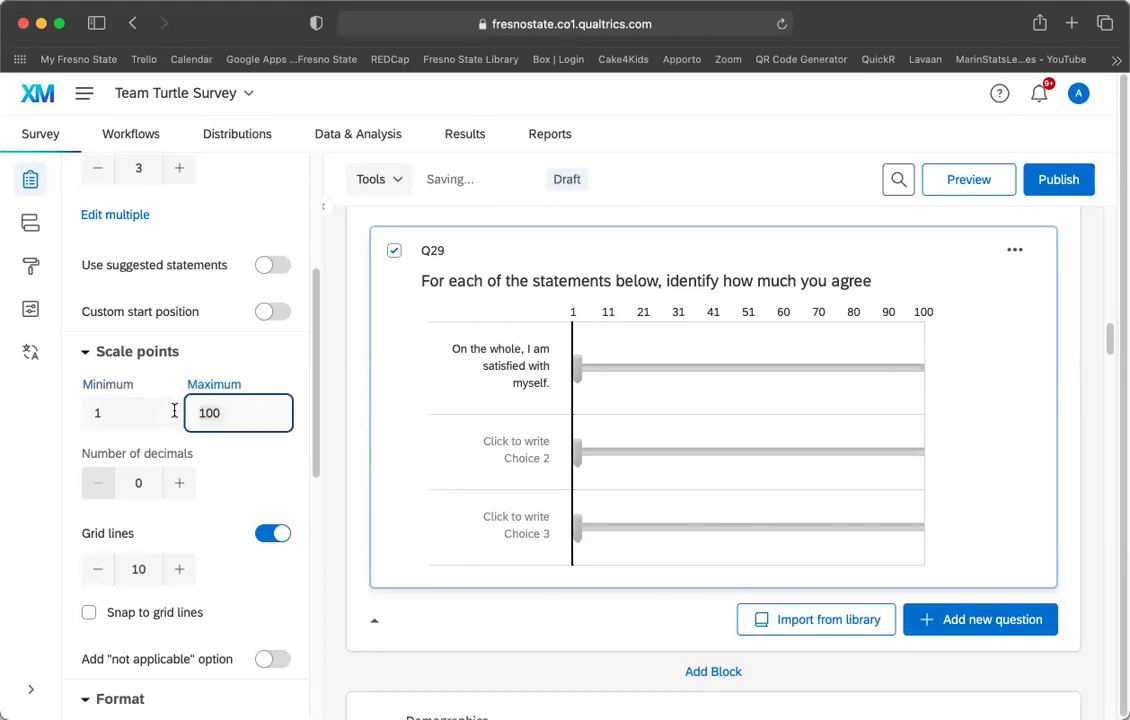
pyautogui.press('BackSpace')
pyautogui.press('BackSpace')
pyautogui.write('0')
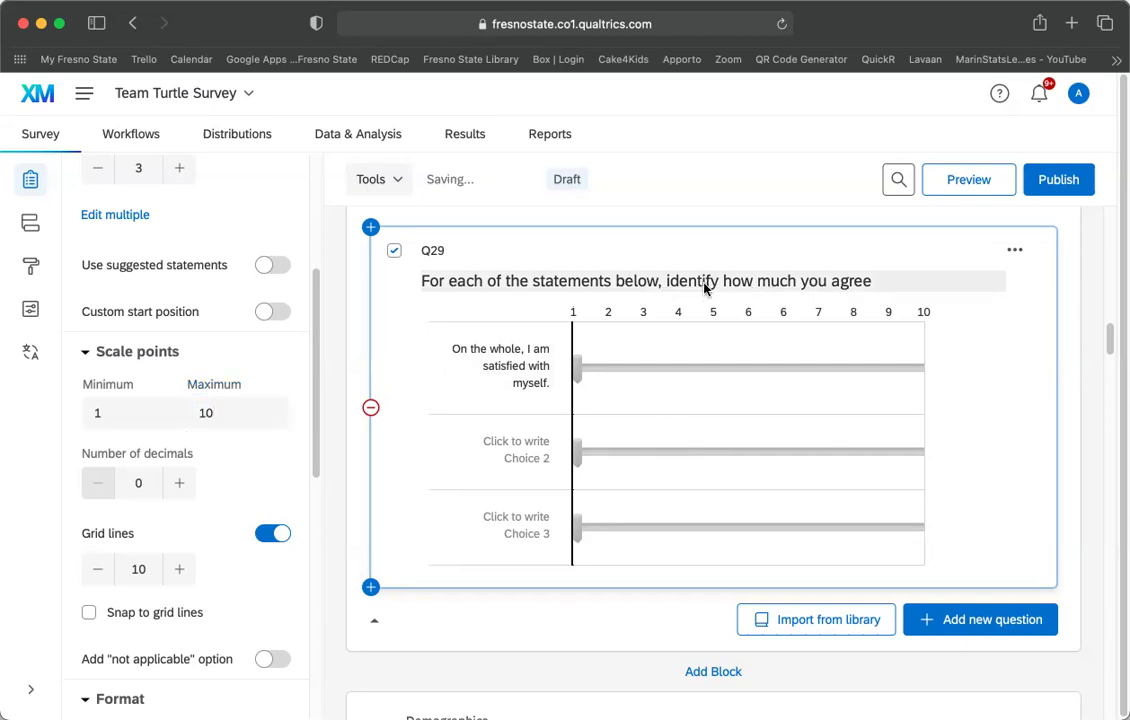
# Change the ending of Q29's question text to 'identify how strongly you agree from 1-10'
pyautogui.click(621, 283)
pyautogui.click(619, 282)
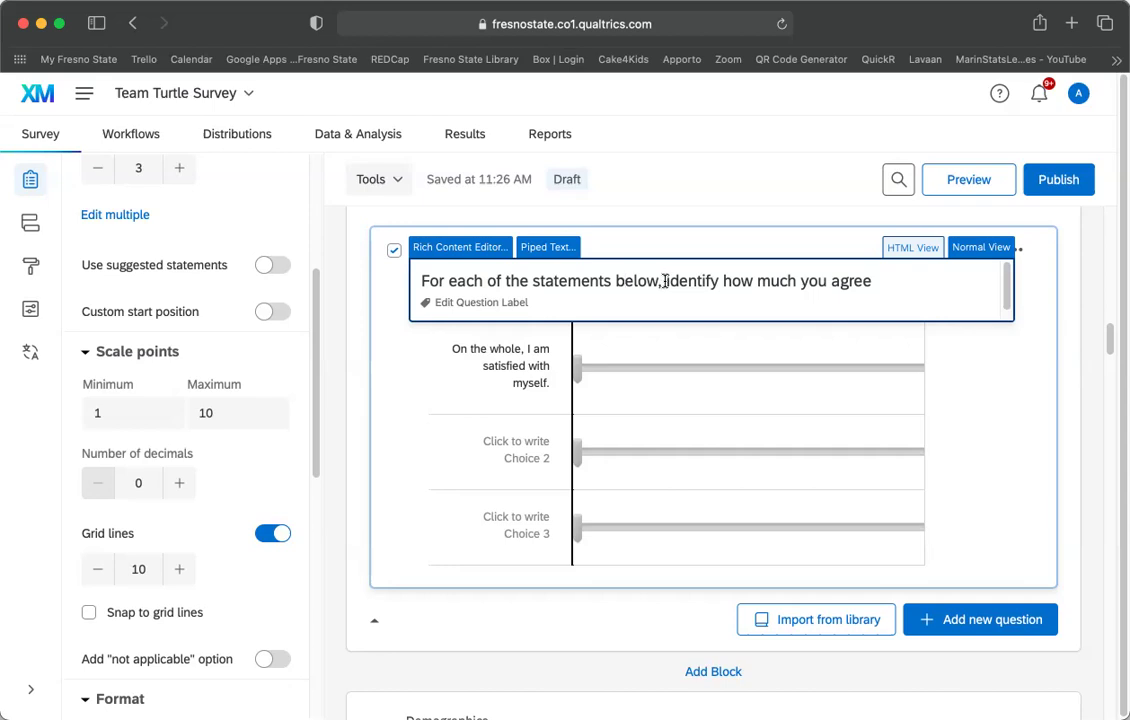
pyautogui.moveTo(665, 282); pyautogui.dragTo(976, 282)
pyautogui.write('identi')
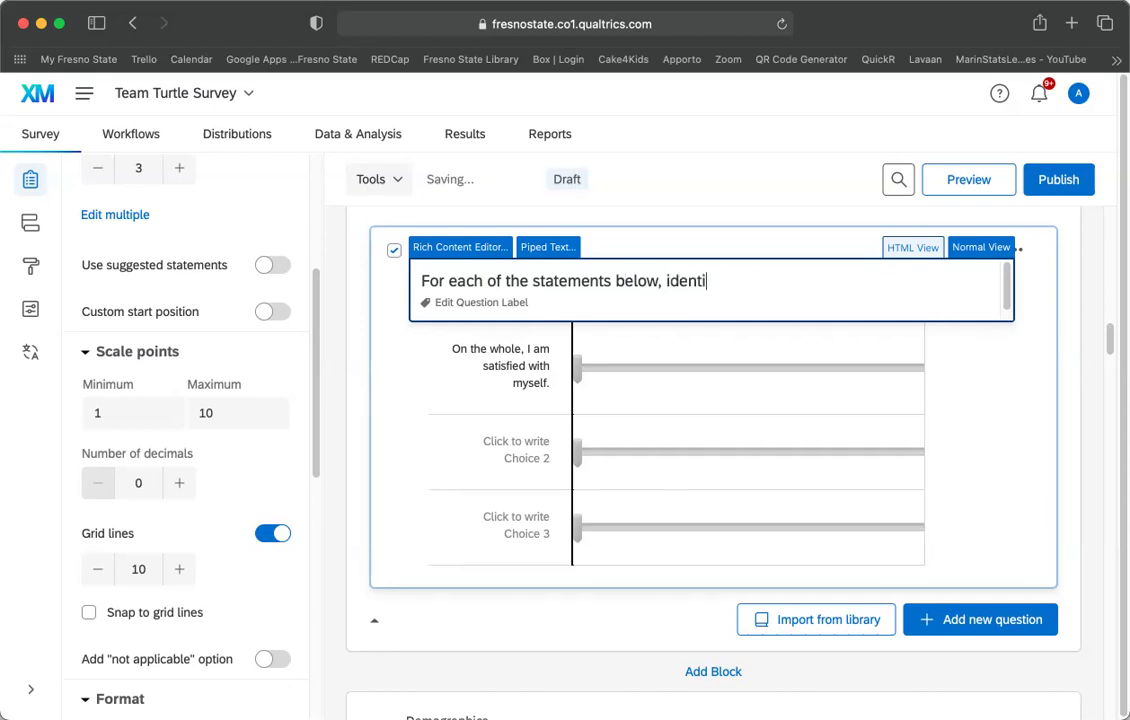
pyautogui.write('fy how strong')
pyautogui.press('BackSpace')
pyautogui.press('BackSpace')
pyautogui.write('ly toy')
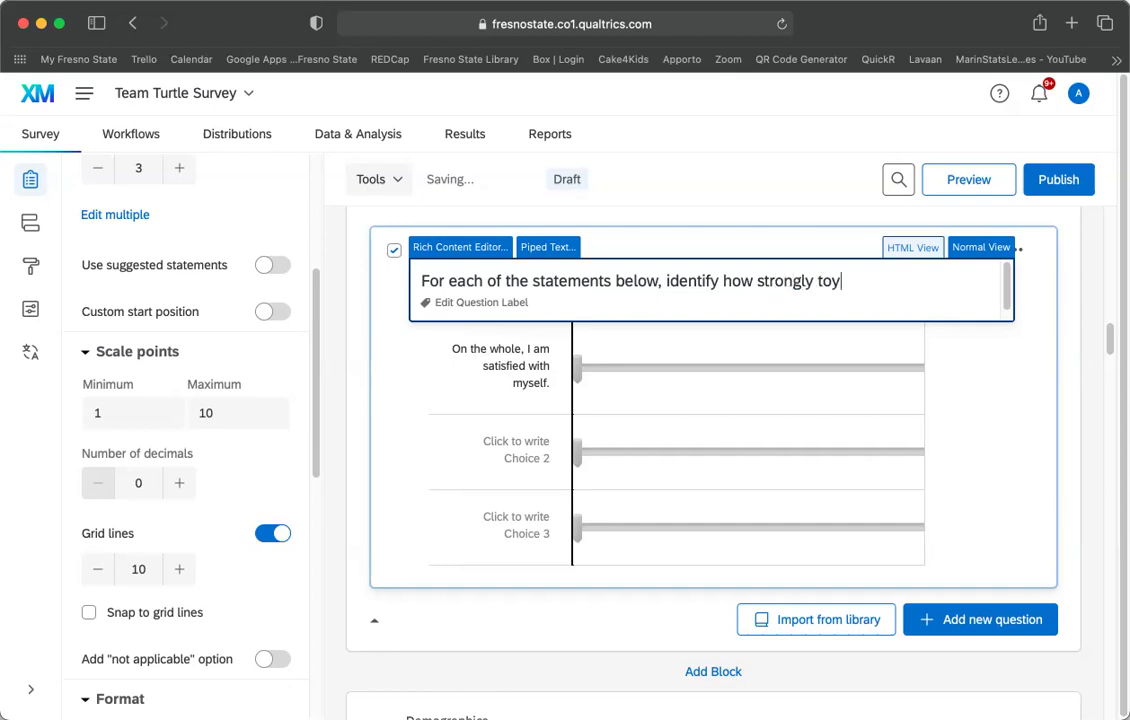
pyautogui.press('BackSpace')
pyautogui.press('BackSpace')
pyautogui.press('BackSpace')
pyautogui.write('you agree from 1-10')
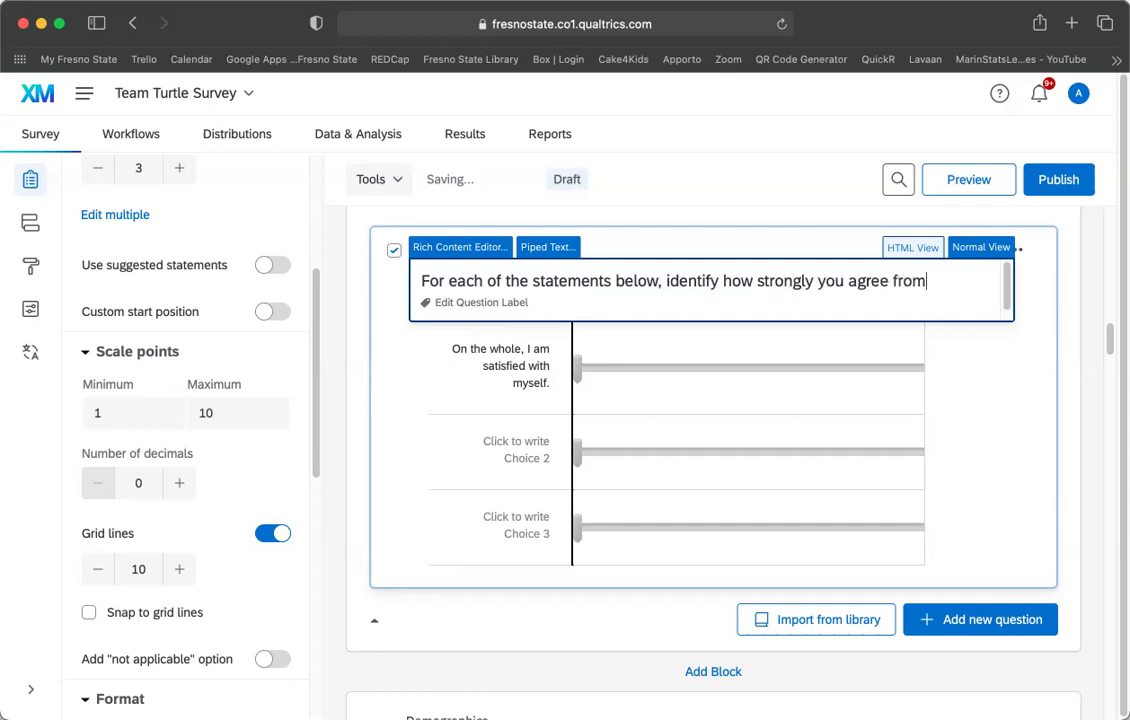
pyautogui.click(1009, 404)
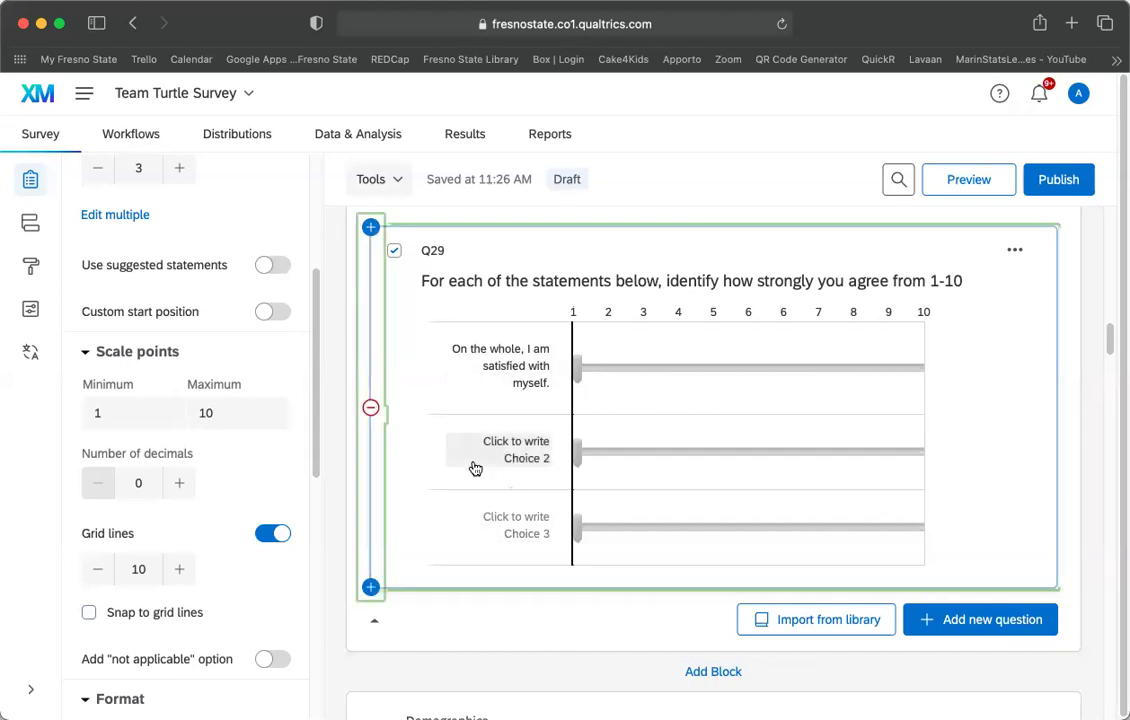
# Switch on Add labels for the Q29 slider and create two placeholder labels, Label 1 and Label 2
pyautogui.scroll(-4, 197, 527)
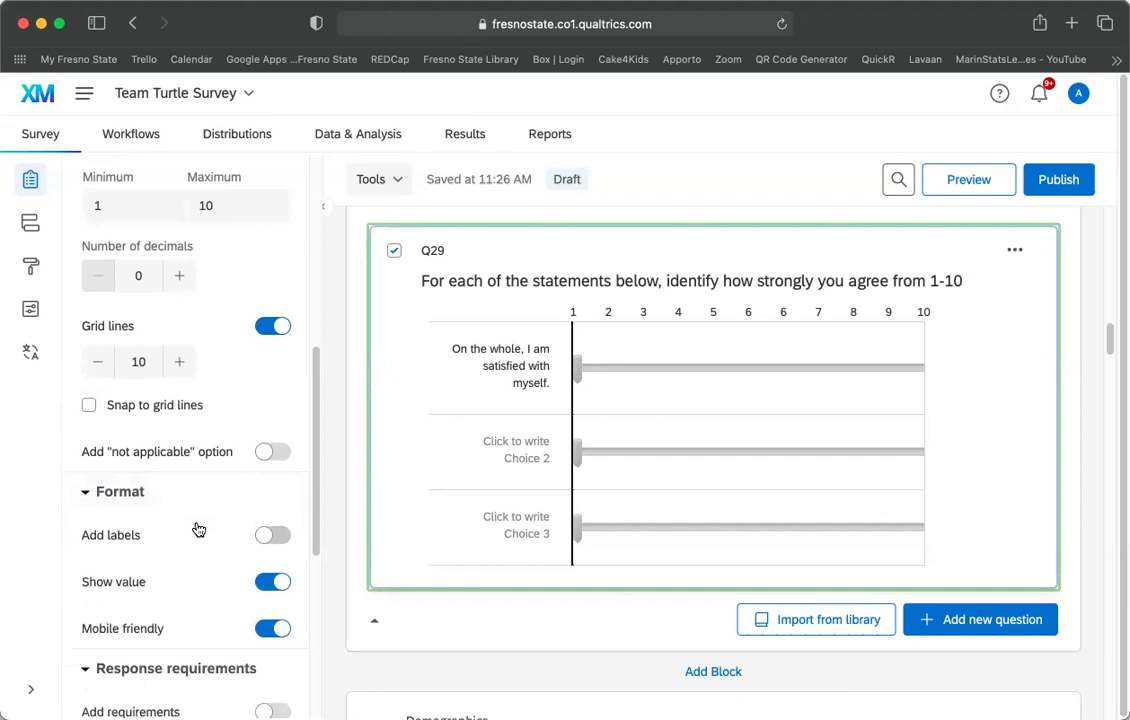
pyautogui.scroll(2, 198, 528)
pyautogui.scroll(10, 197, 527)
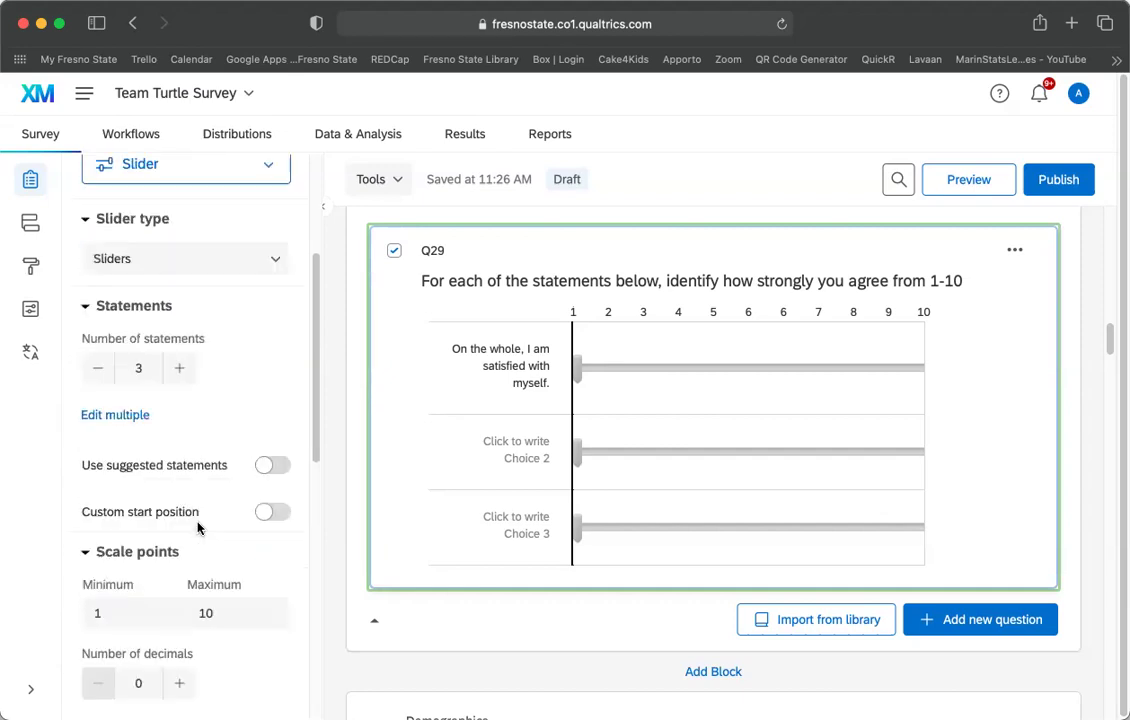
pyautogui.scroll(-3, 212, 403)
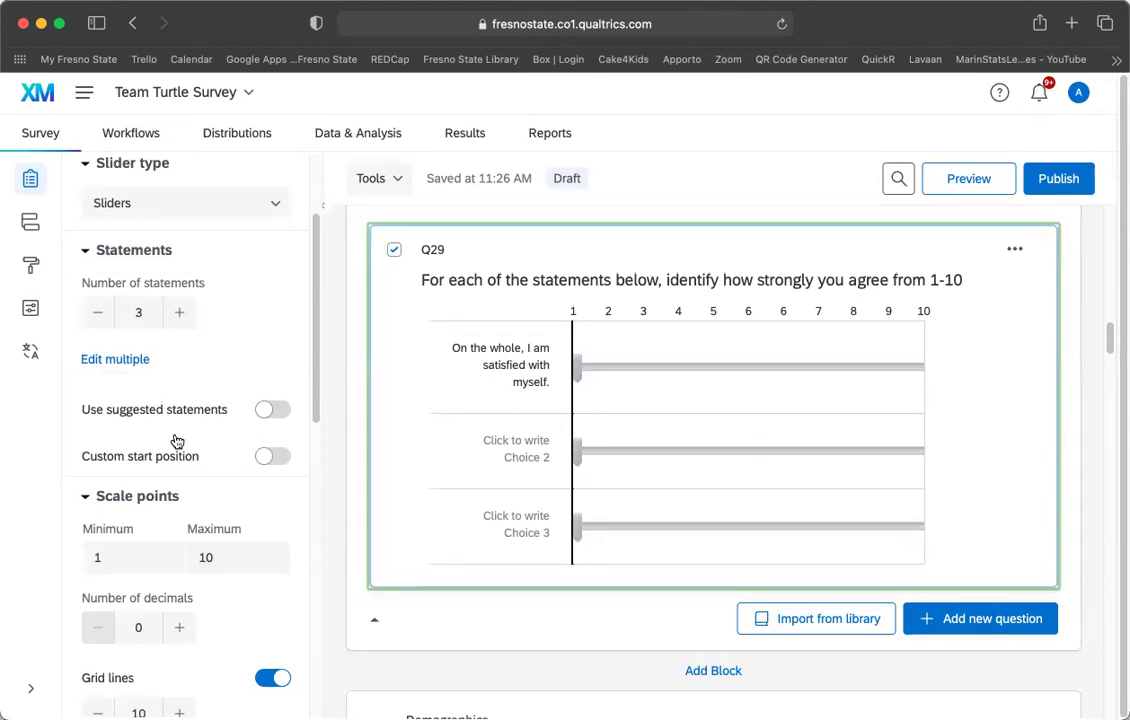
pyautogui.scroll(-5, 177, 436)
pyautogui.scroll(-4, 213, 412)
pyautogui.scroll(-4, 212, 411)
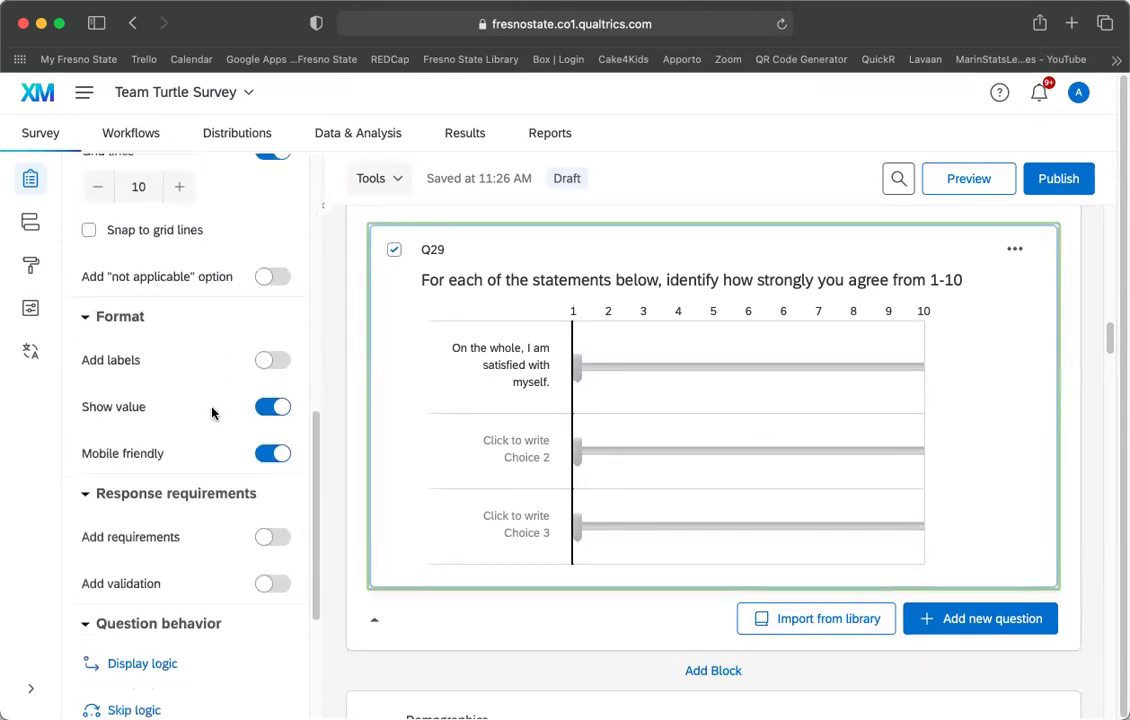
pyautogui.scroll(1, 240, 400)
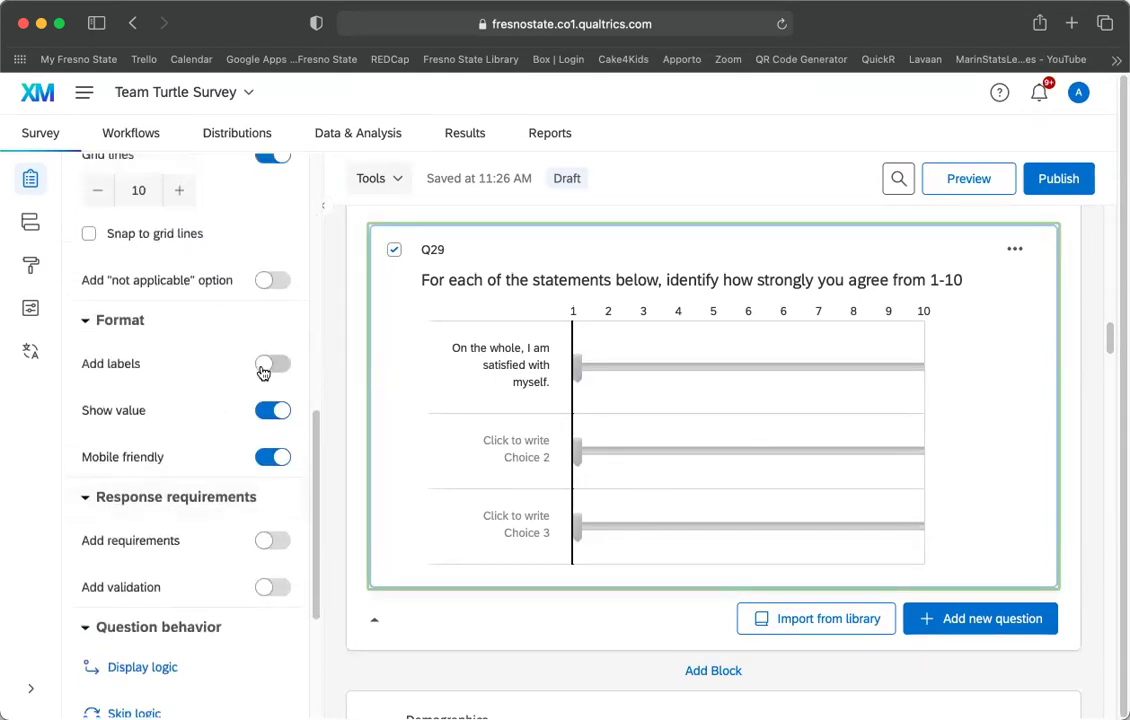
pyautogui.click(264, 366)
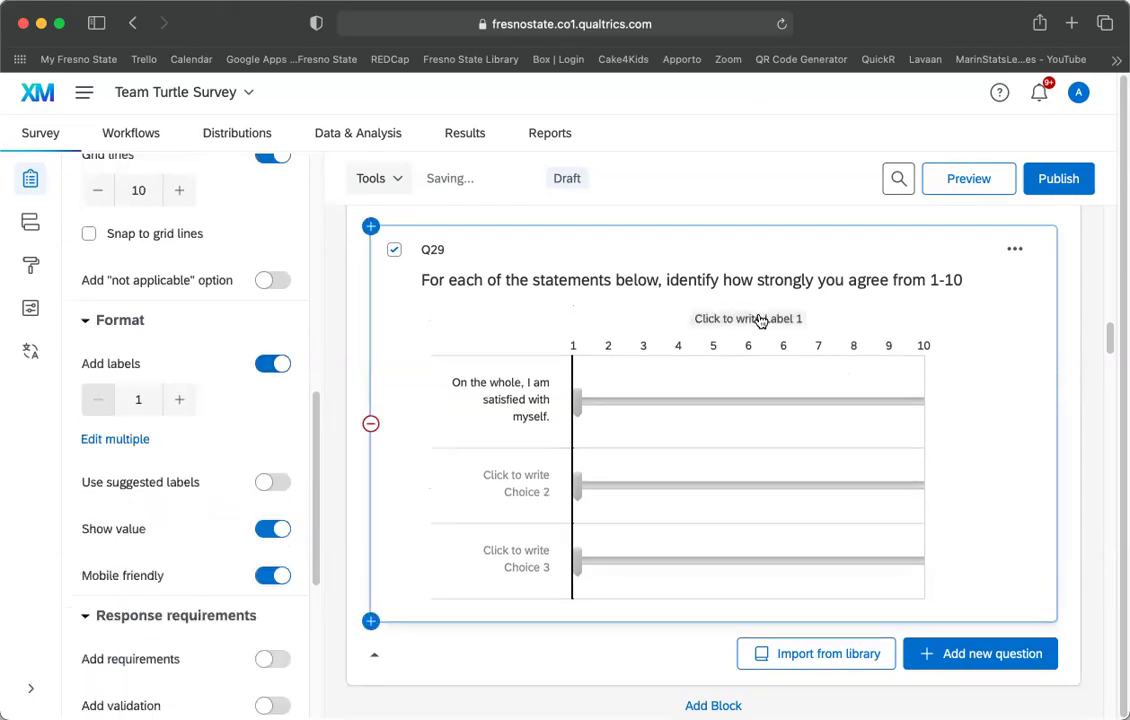
pyautogui.click(176, 402)
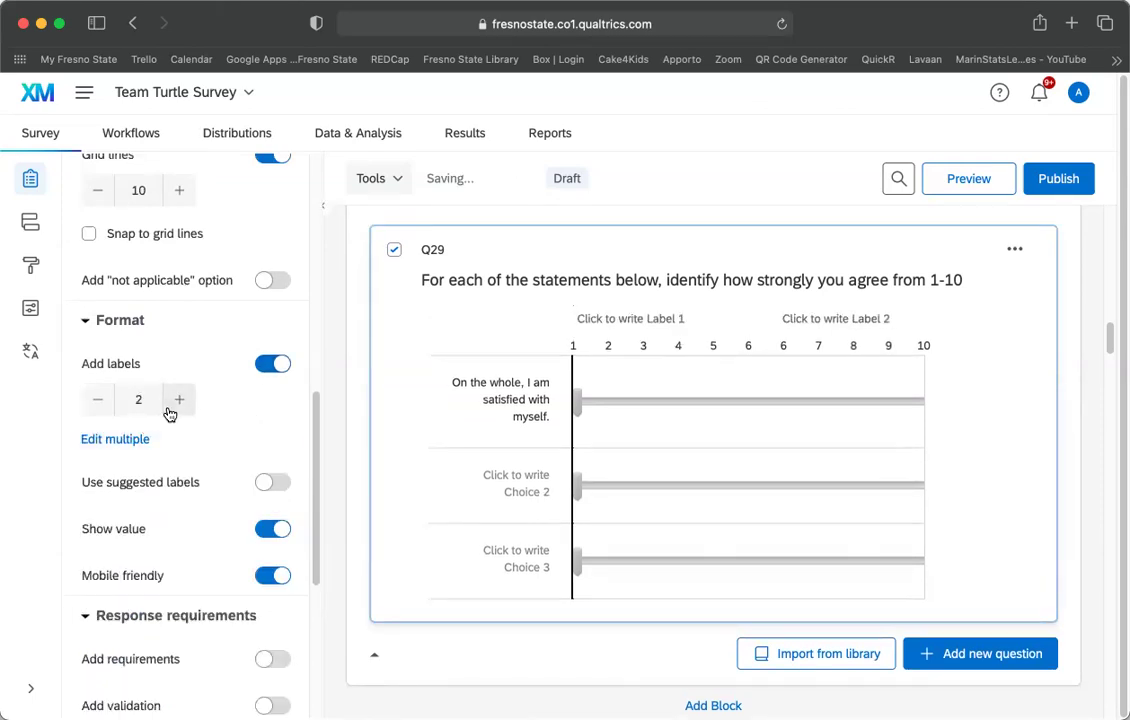
pyautogui.click(633, 322)
pyautogui.click(843, 318)
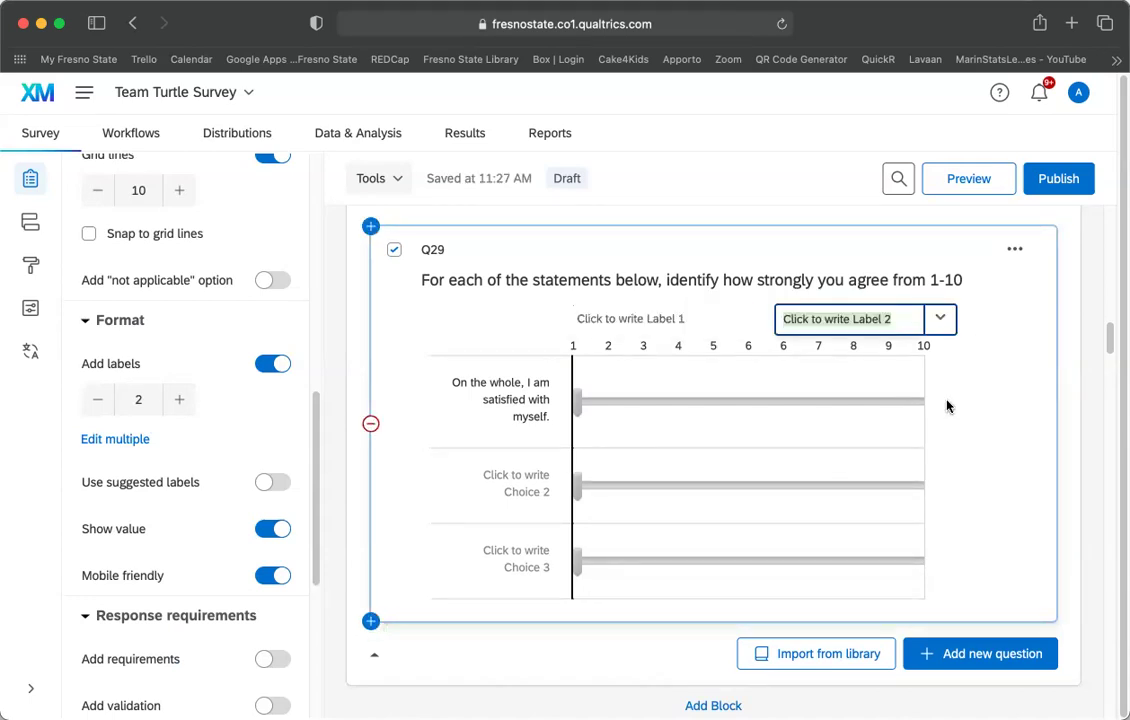
pyautogui.click(1034, 403)
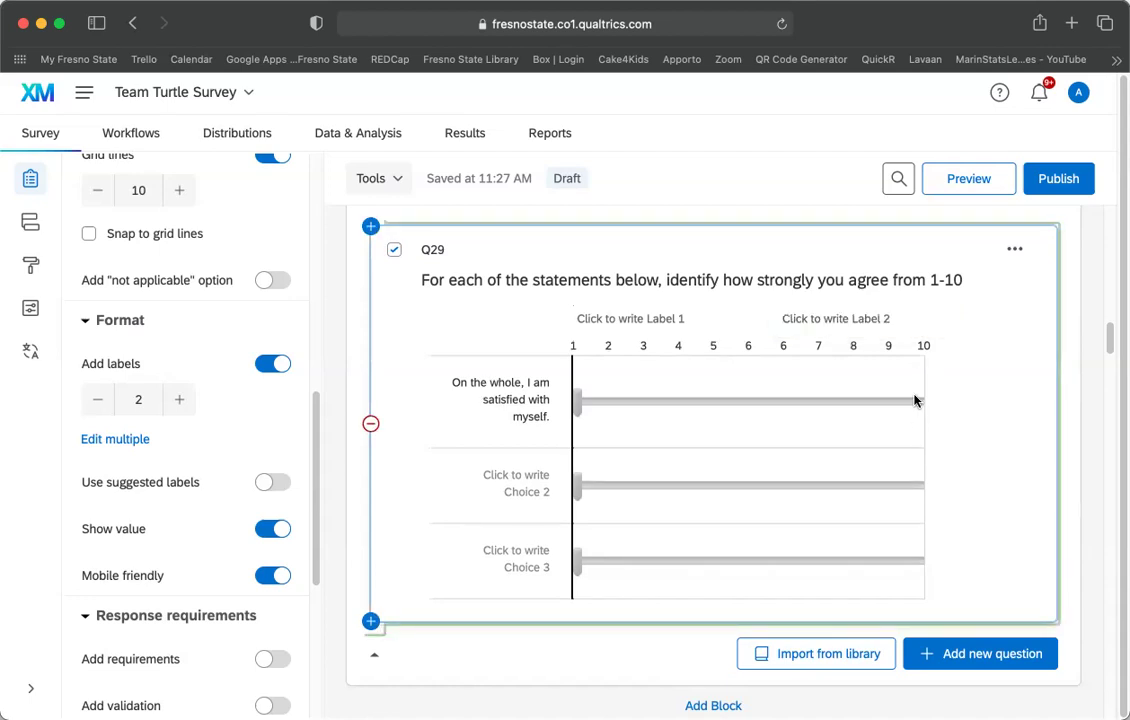
pyautogui.scroll(-3, 914, 386)
pyautogui.scroll(2, 914, 386)
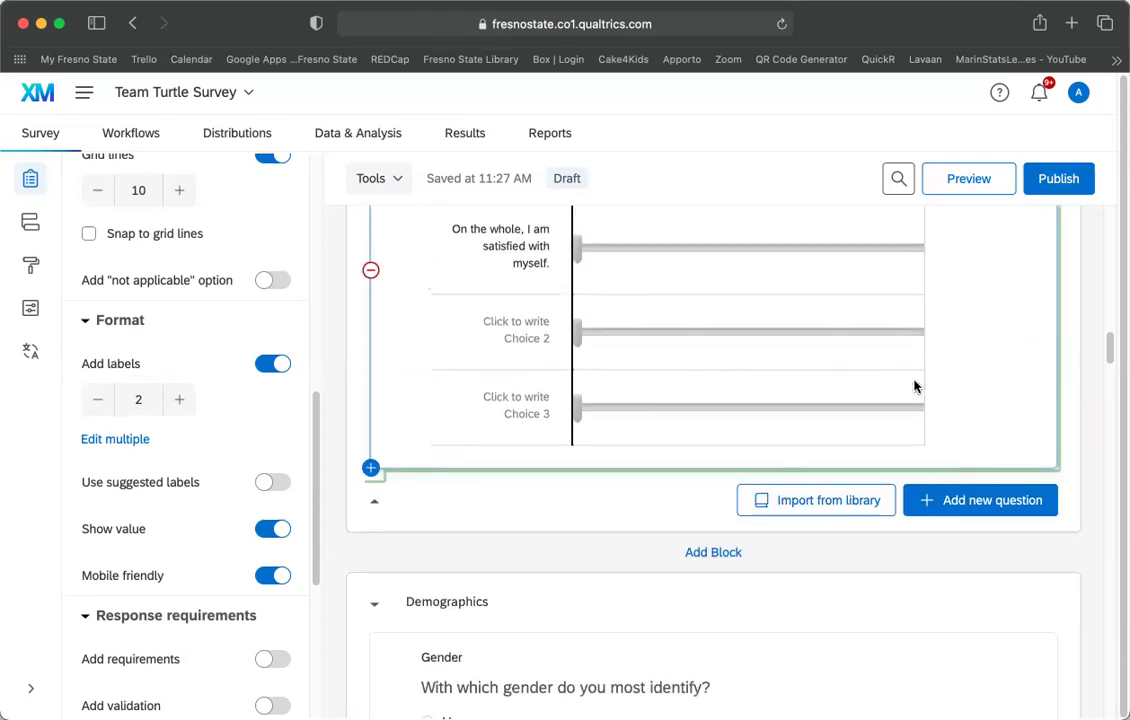